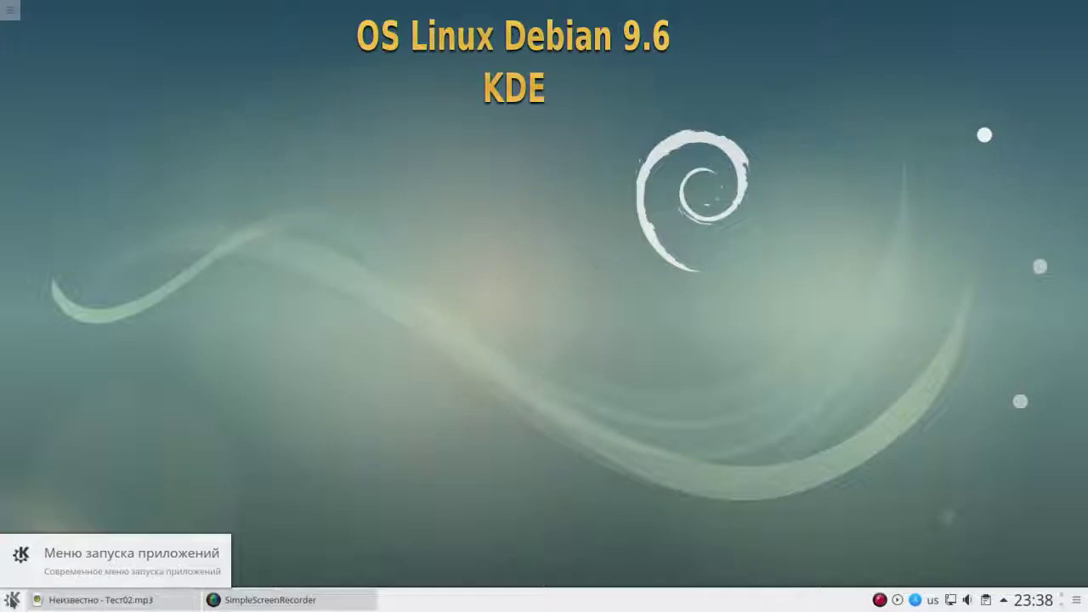
Open the system information application (Информация о системе) from the Система applications category.
click(12, 599)
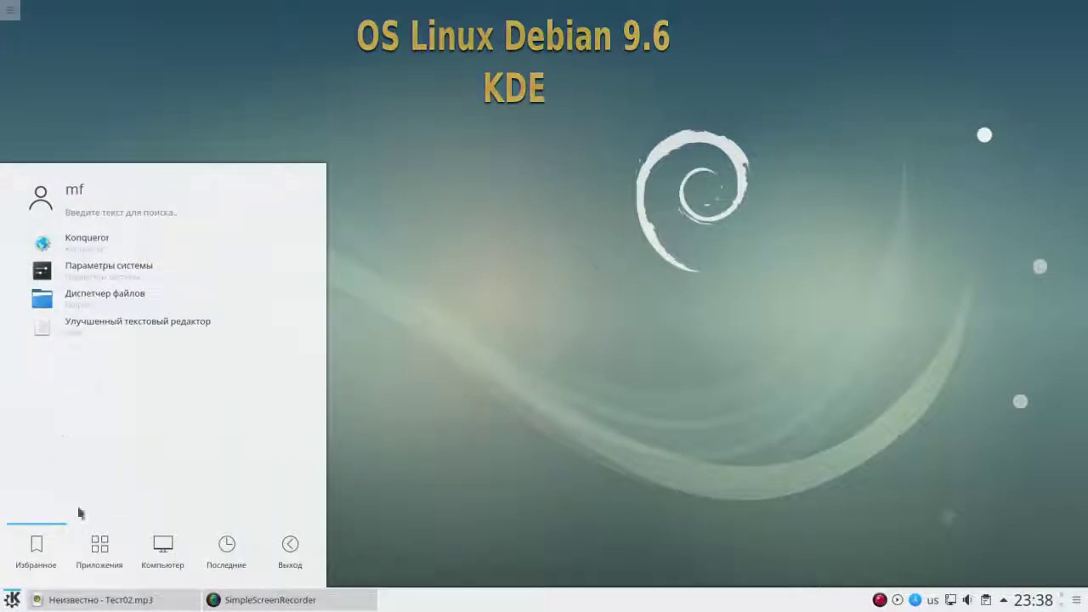
click(96, 537)
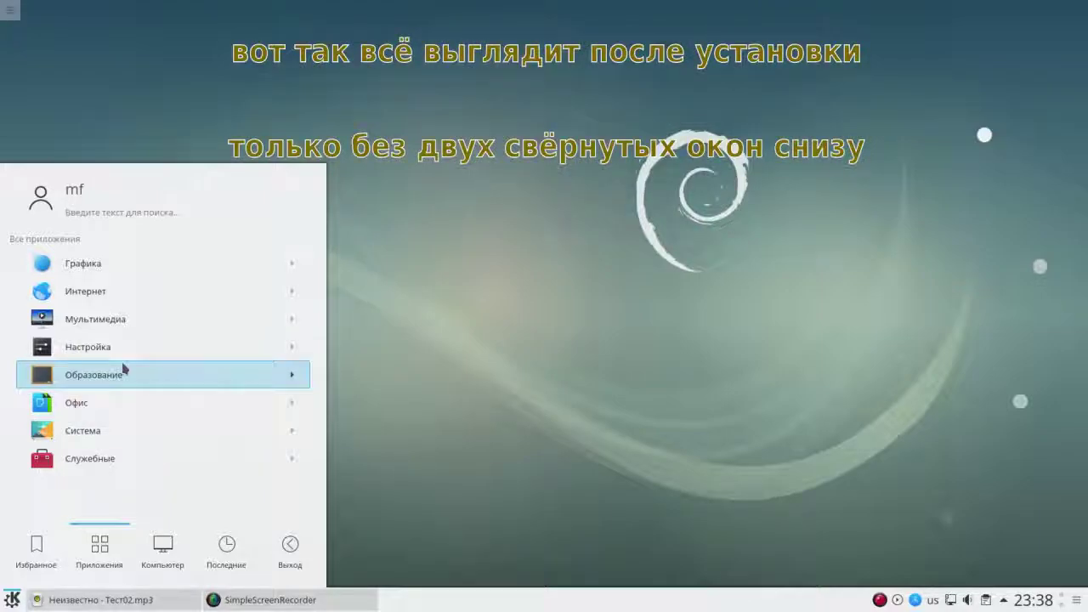
click(121, 429)
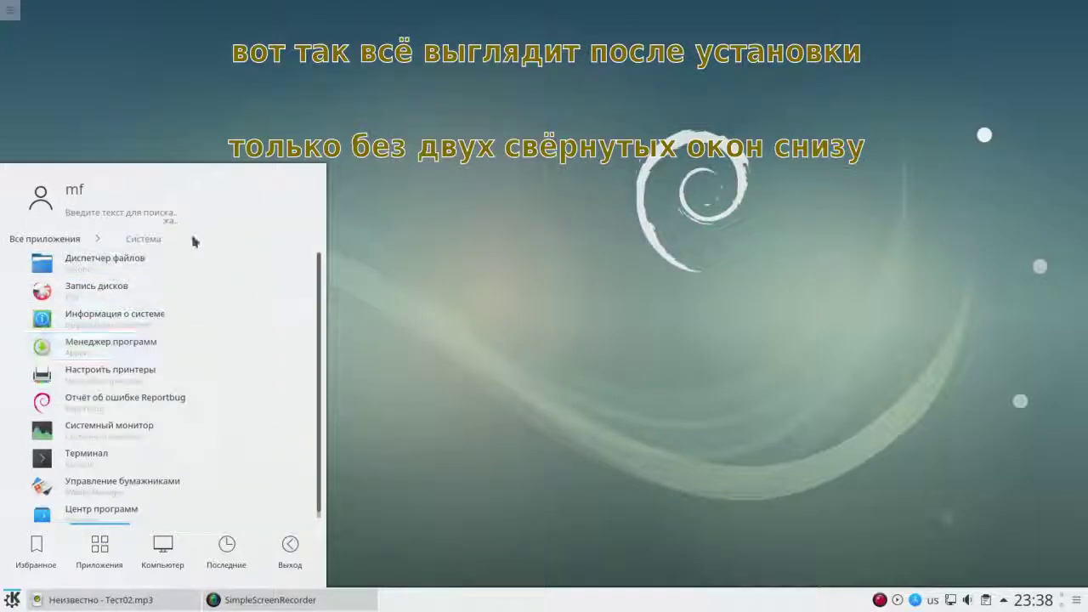
click(148, 327)
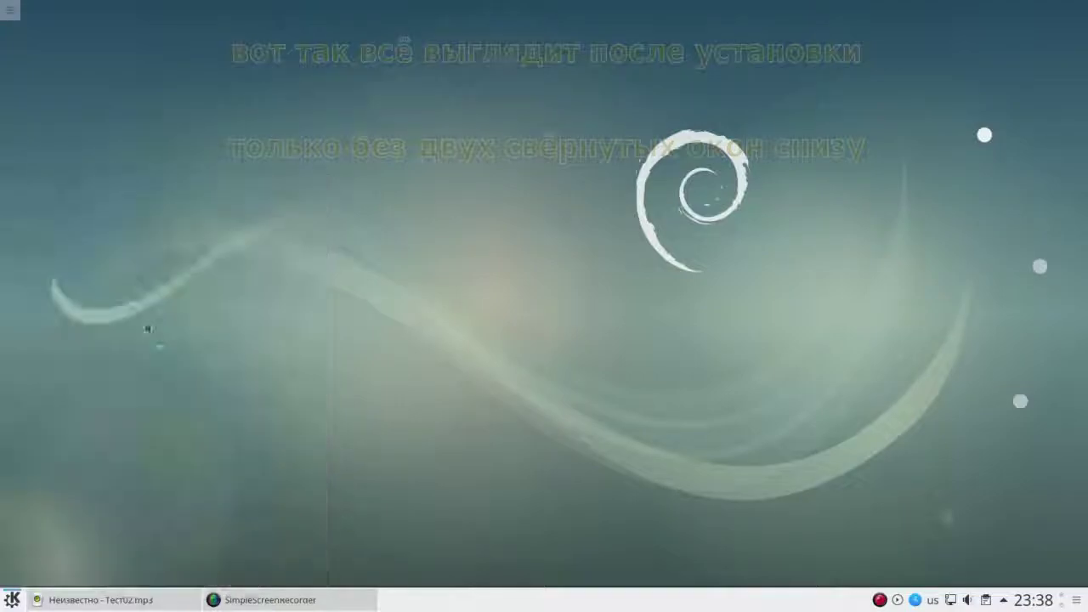
Open a terminal (Терминал) from the Система applications category.
click(12, 600)
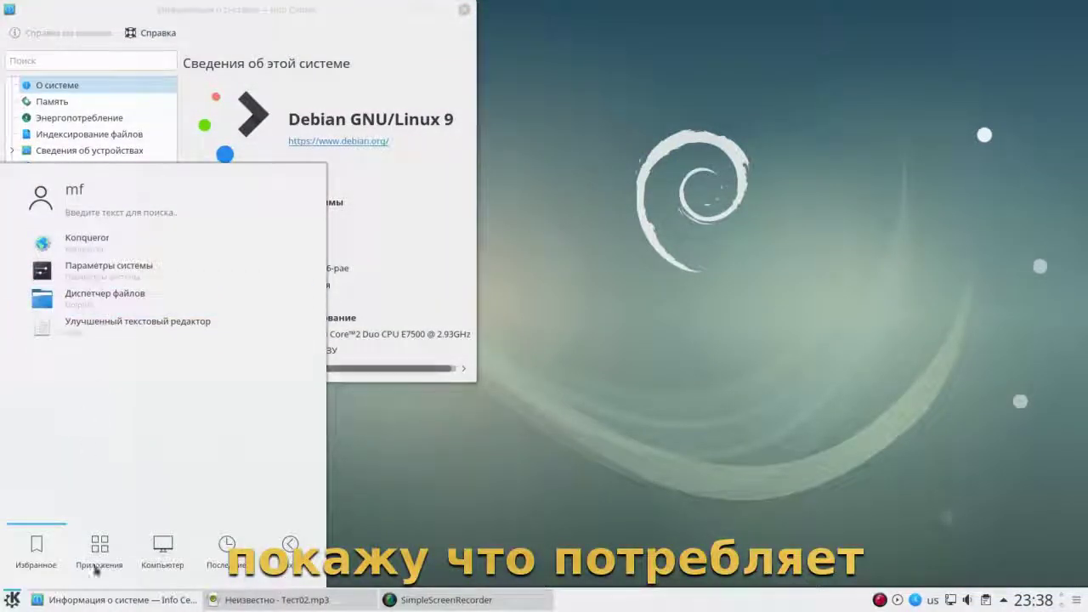
click(98, 561)
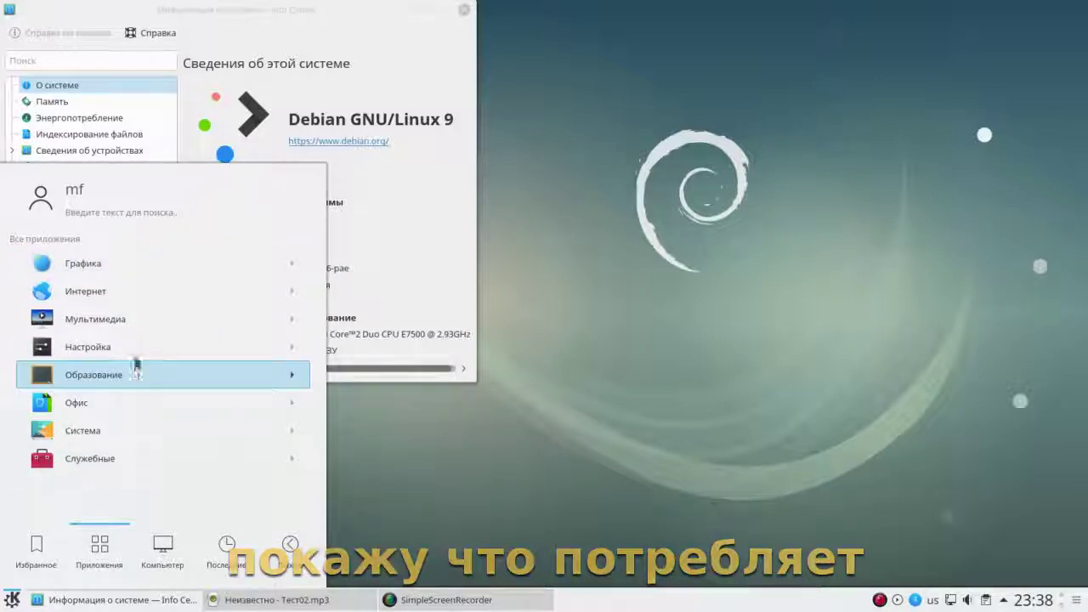
click(134, 430)
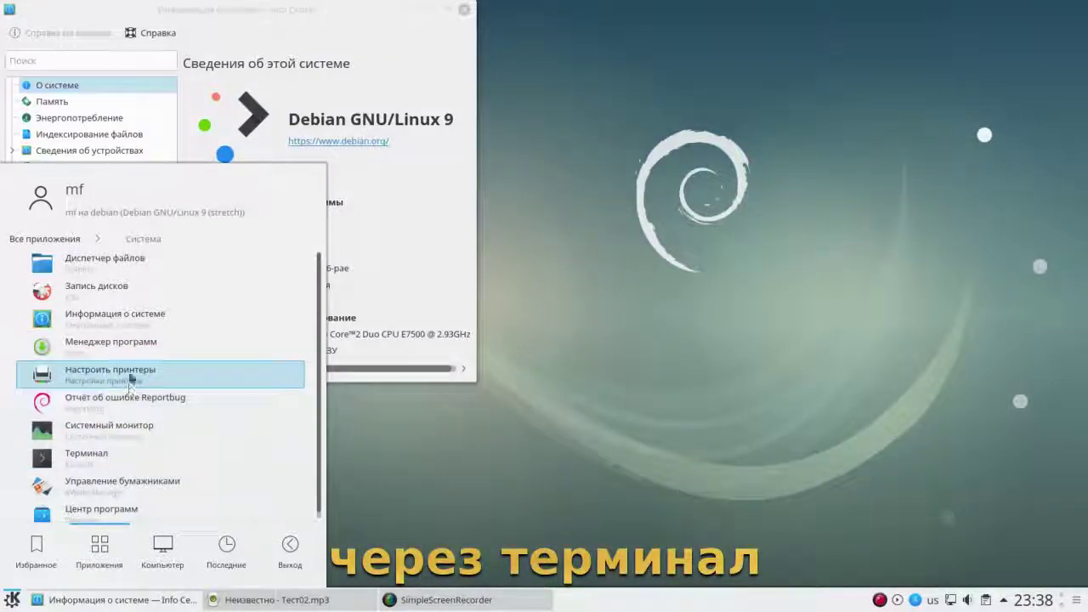
click(106, 448)
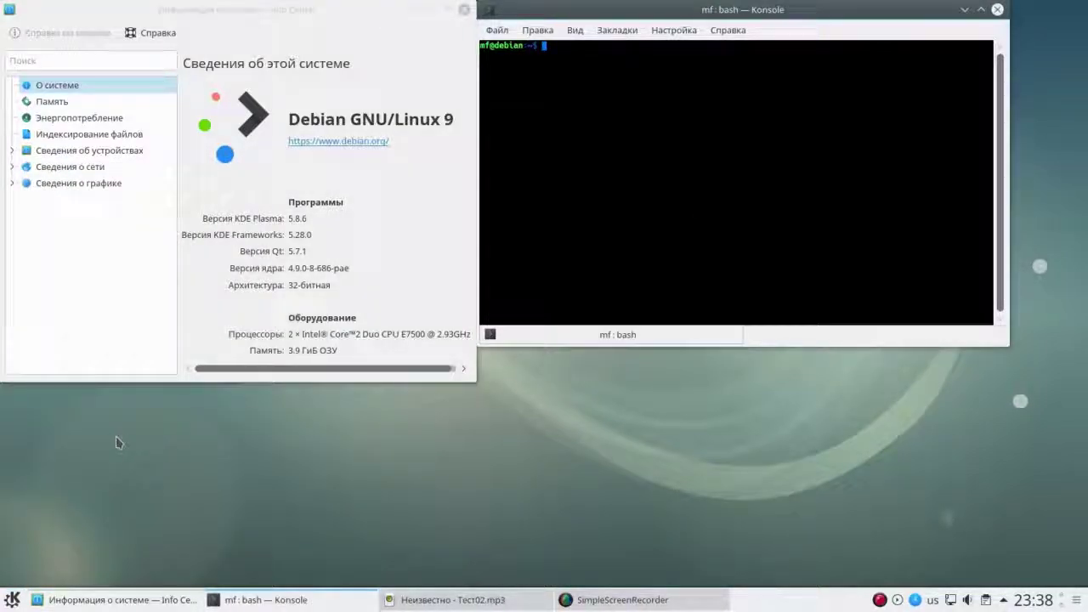
Open the system monitor (Системный монитор) from the Система applications category to view the process table.
click(12, 600)
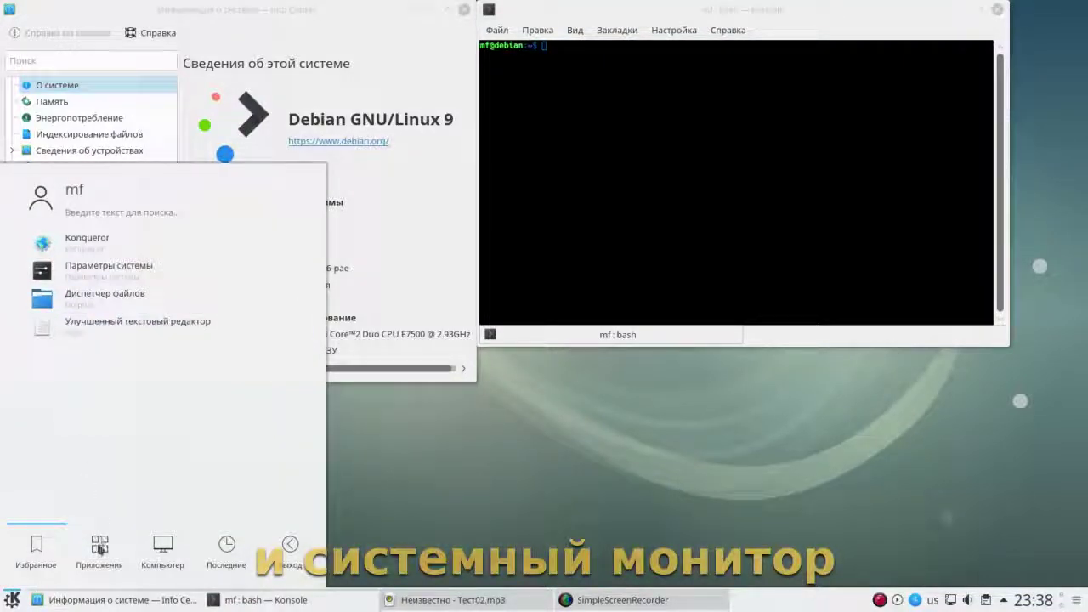
click(99, 548)
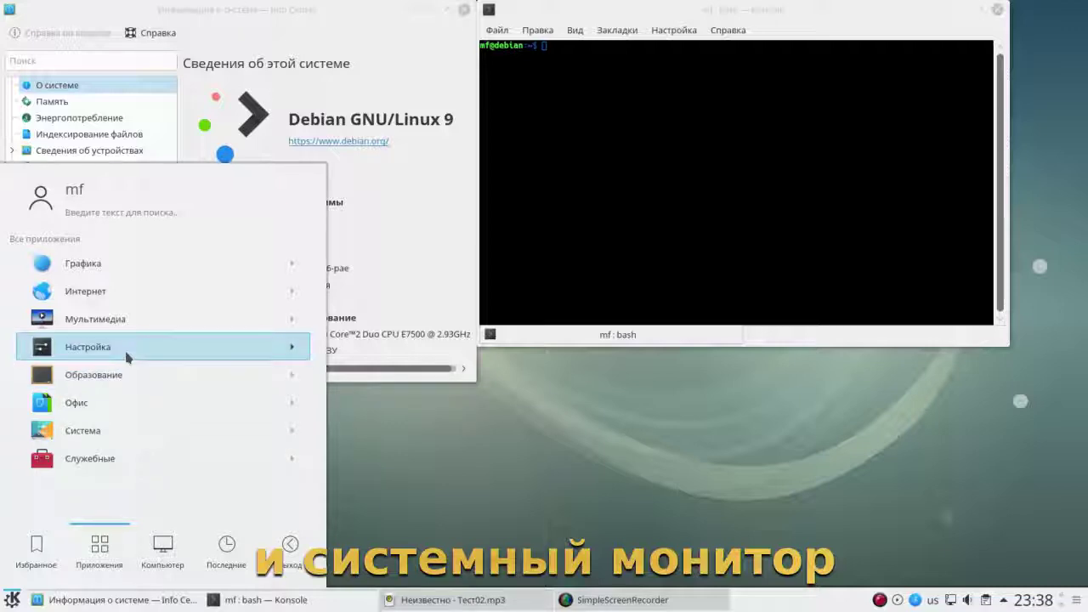
click(110, 432)
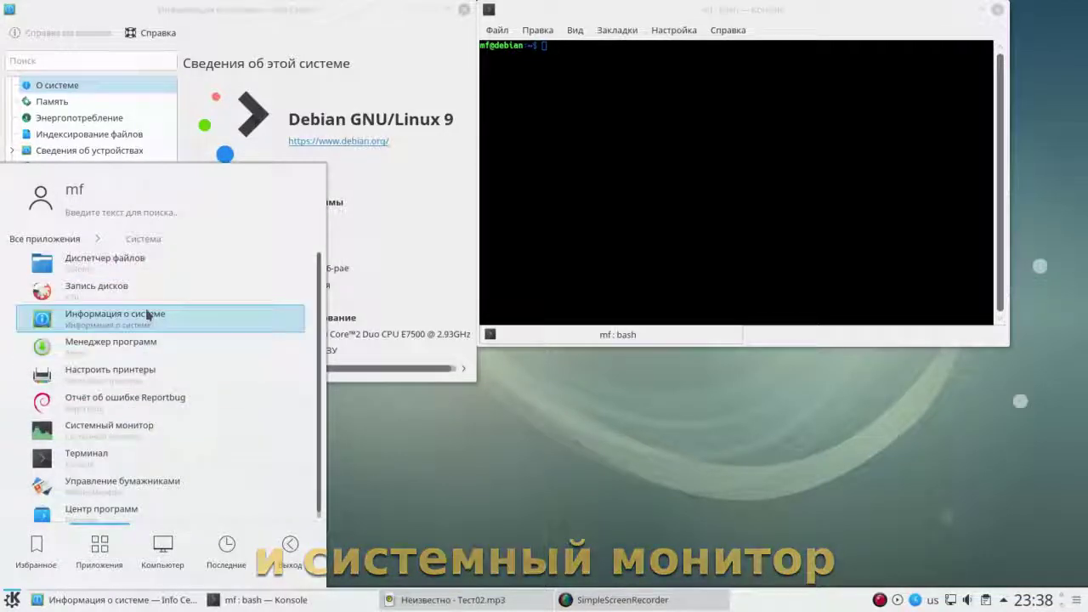
click(110, 425)
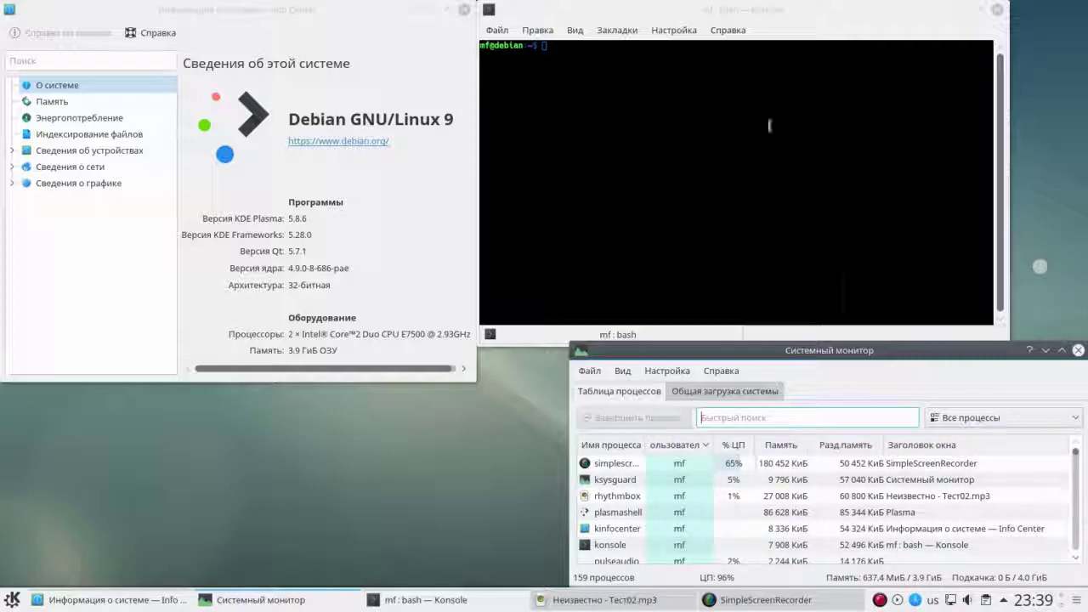
Run screenfetch in the terminal to view the system summary and memory use, and close the terminal window.
click(605, 54)
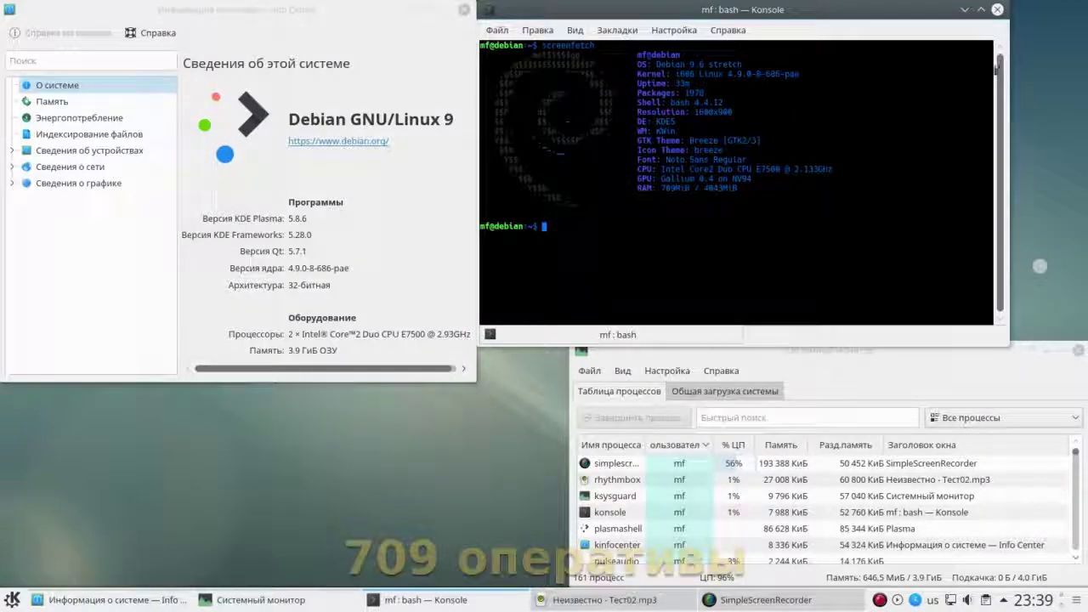
click(997, 9)
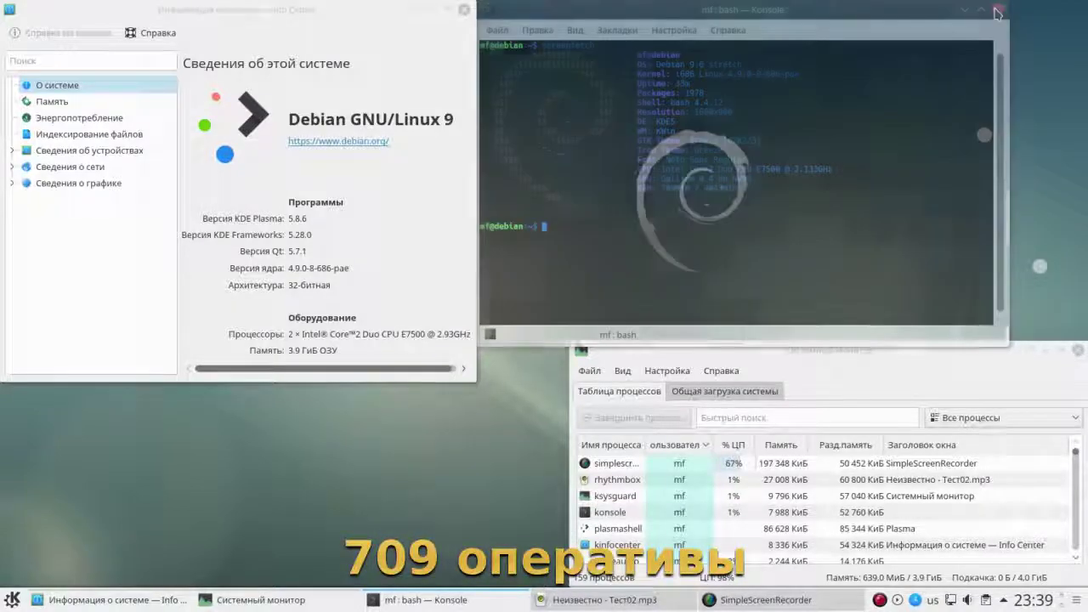
Close the system monitor and the system information window to clear the desktop.
drag(931, 340, 924, 257)
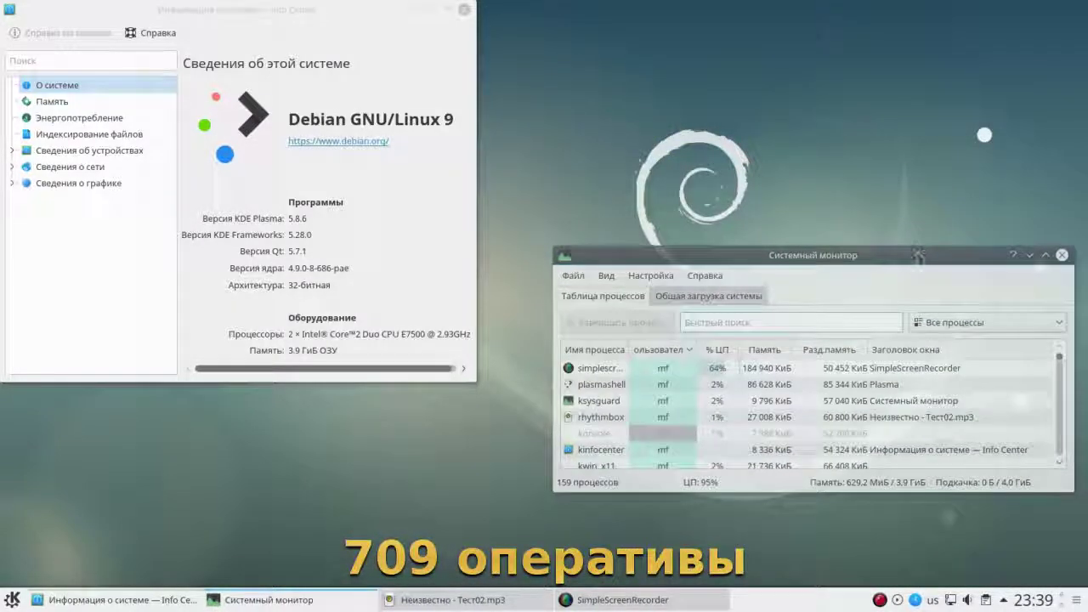
key(ctrl+q)
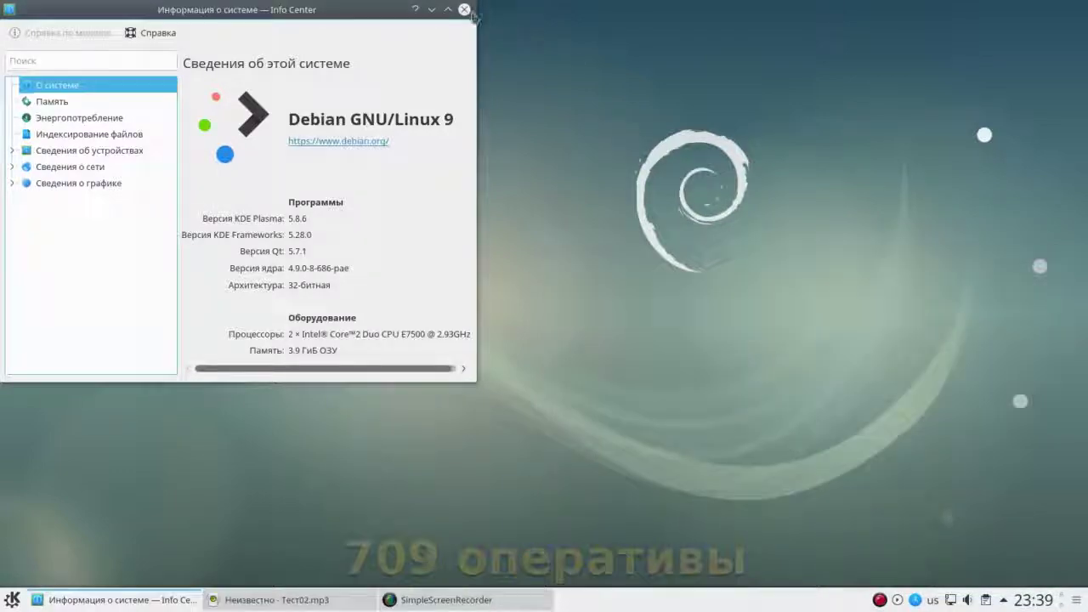
click(464, 10)
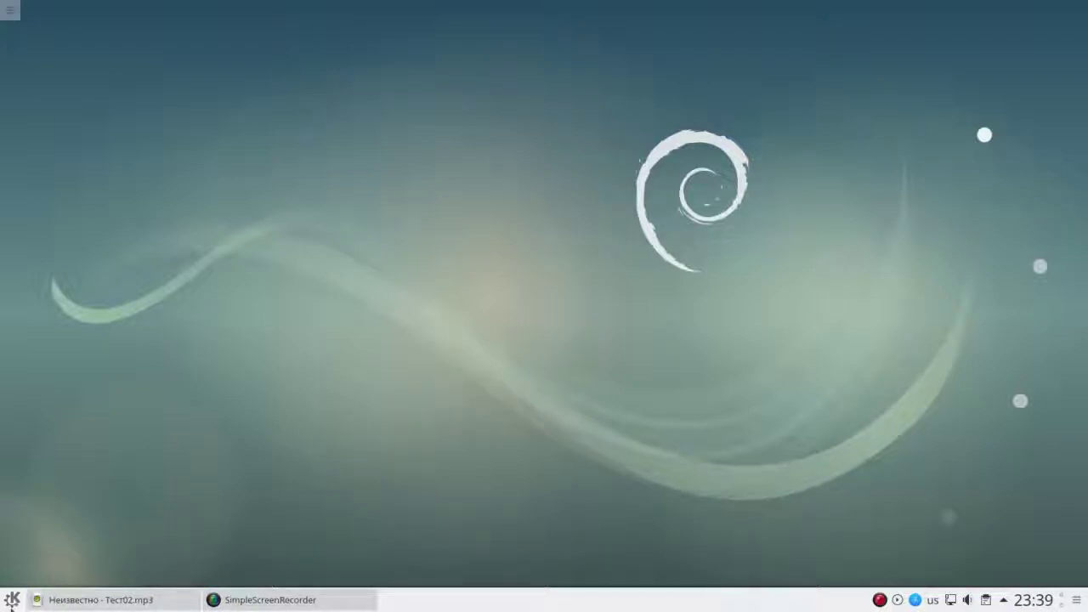
Pin the Firefox ESR browser (Интернет-браузер) from the Интернет category to the task panel.
click(11, 604)
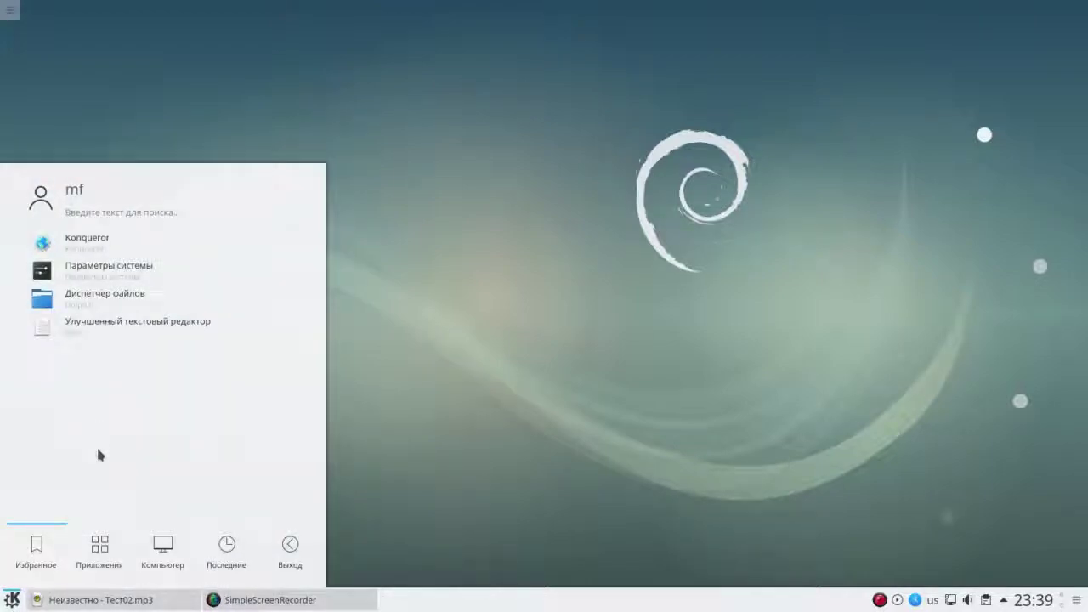
click(99, 546)
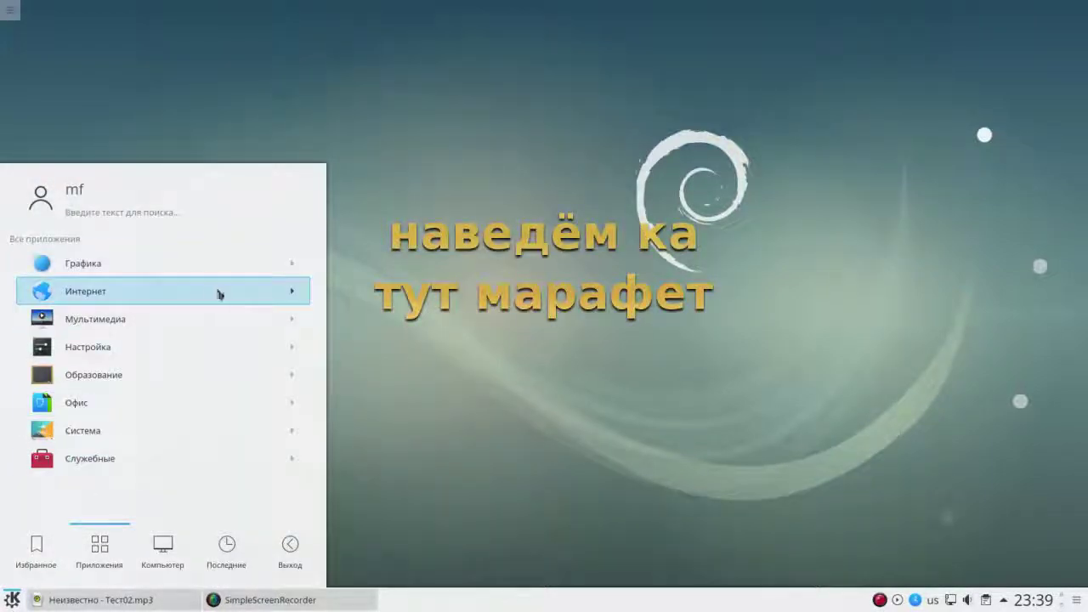
click(219, 293)
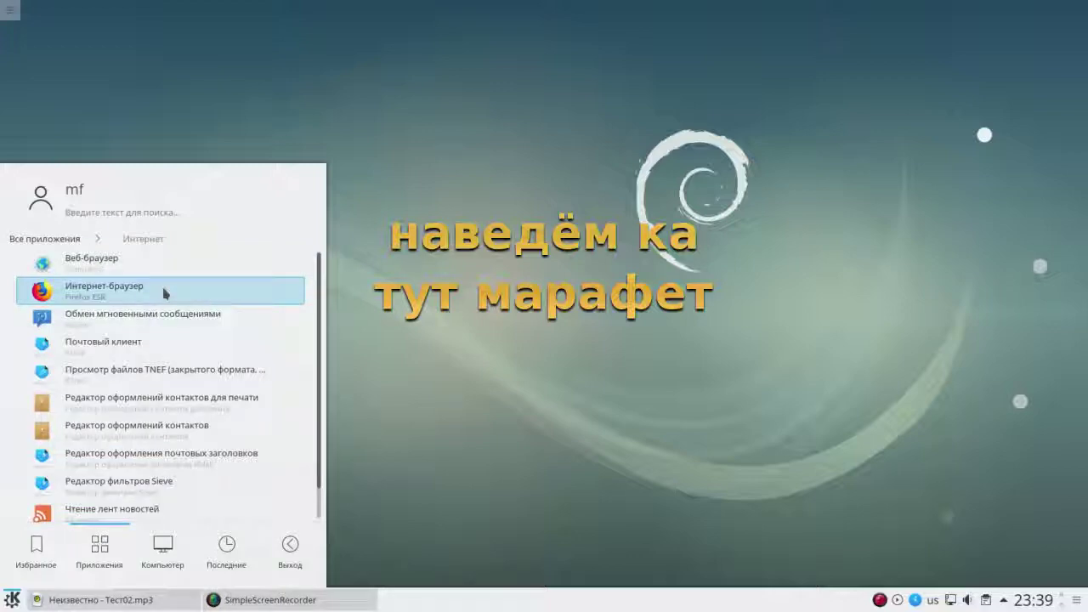
right_click(164, 294)
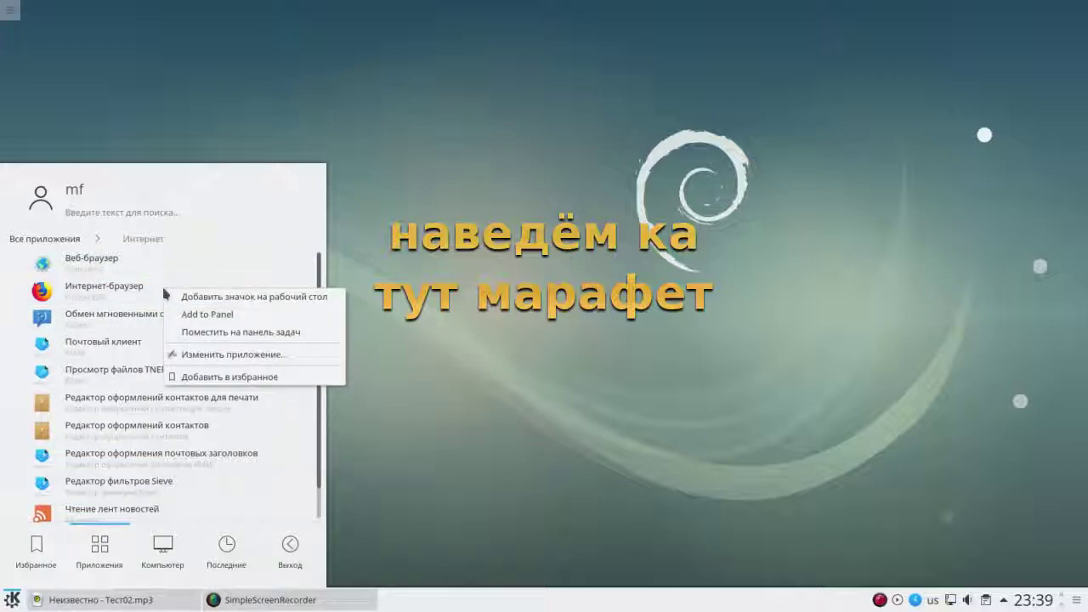
click(217, 333)
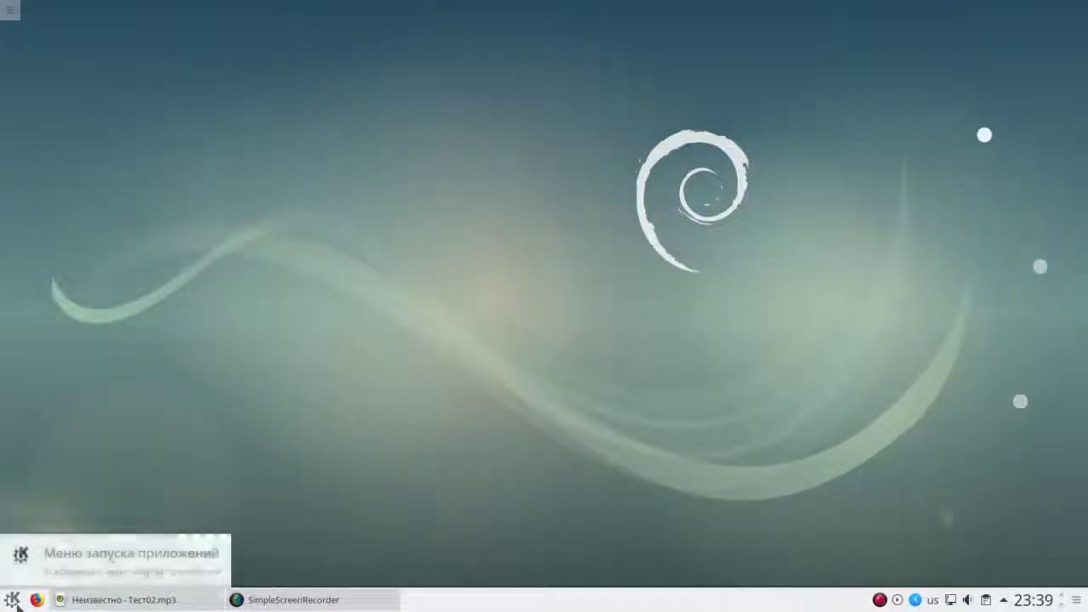
click(14, 602)
click(99, 548)
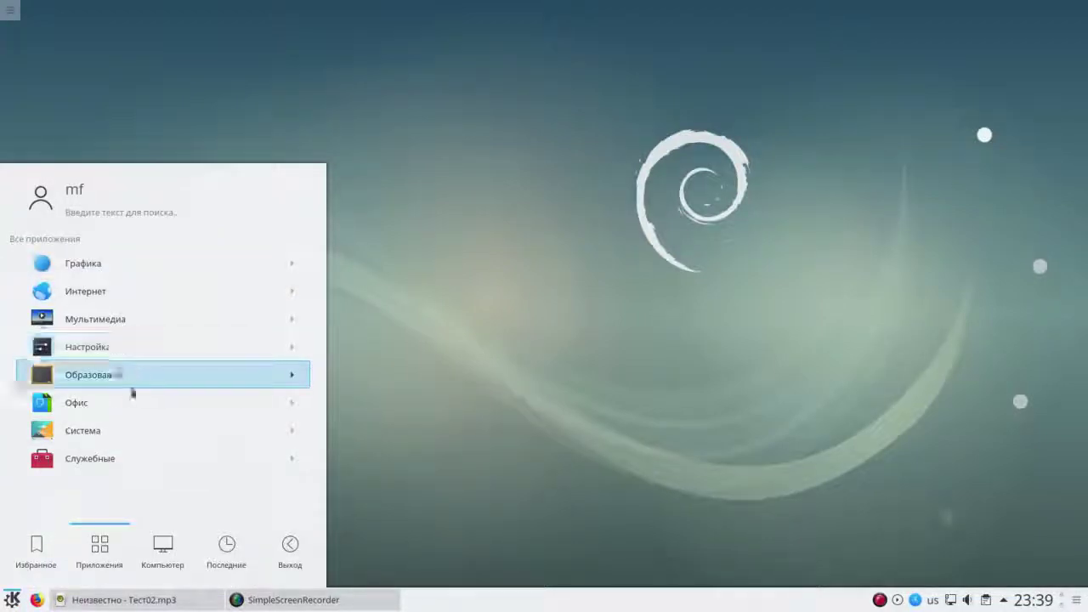
click(132, 430)
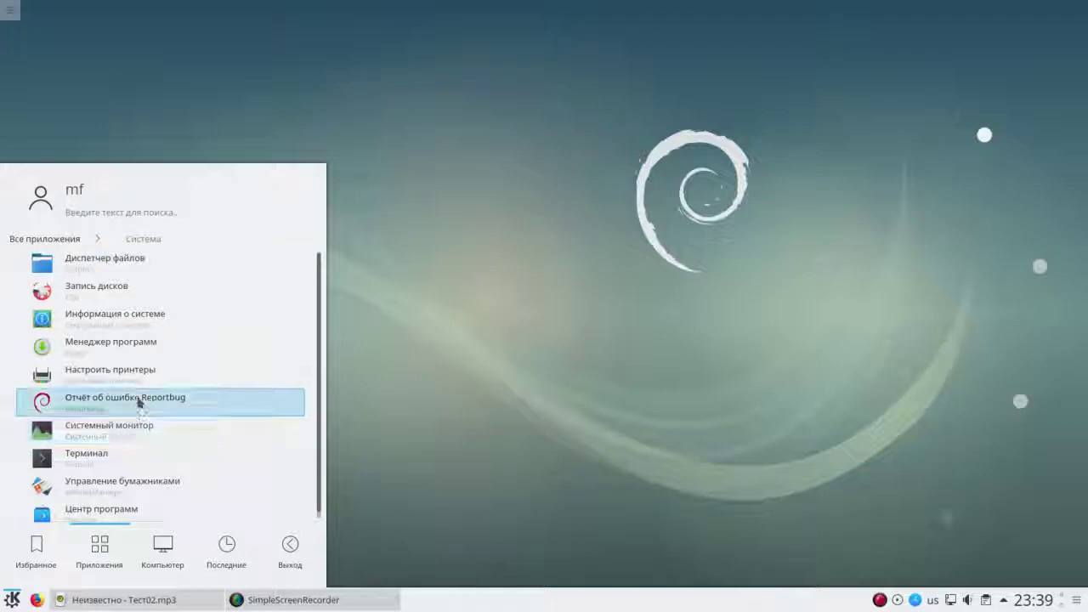
click(118, 467)
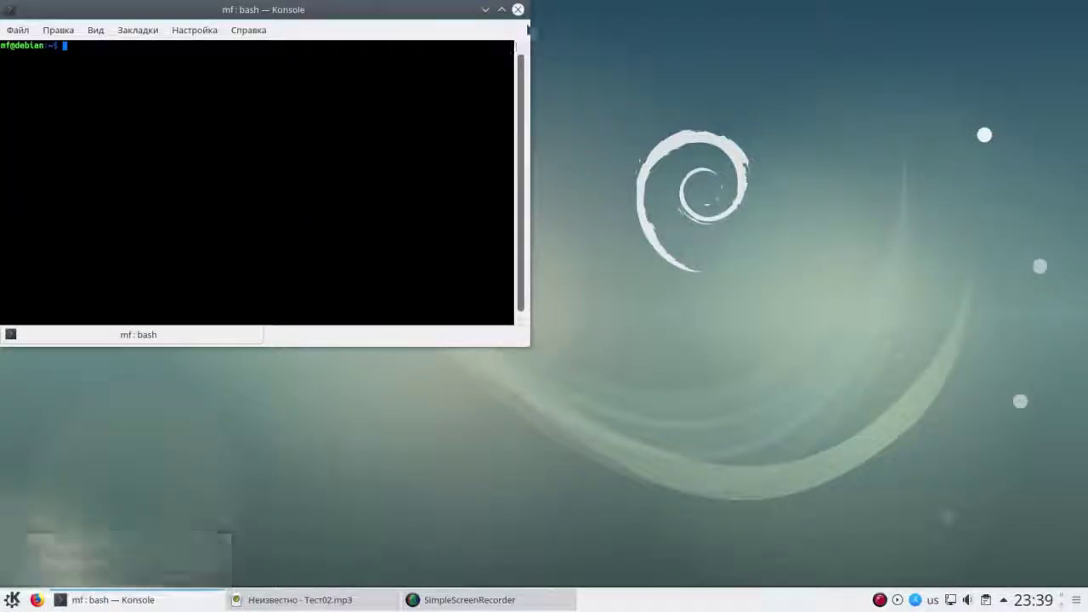
click(517, 9)
Add a desktop icon for the Dolphin file manager from the Система category, and delete that icon widget.
click(12, 600)
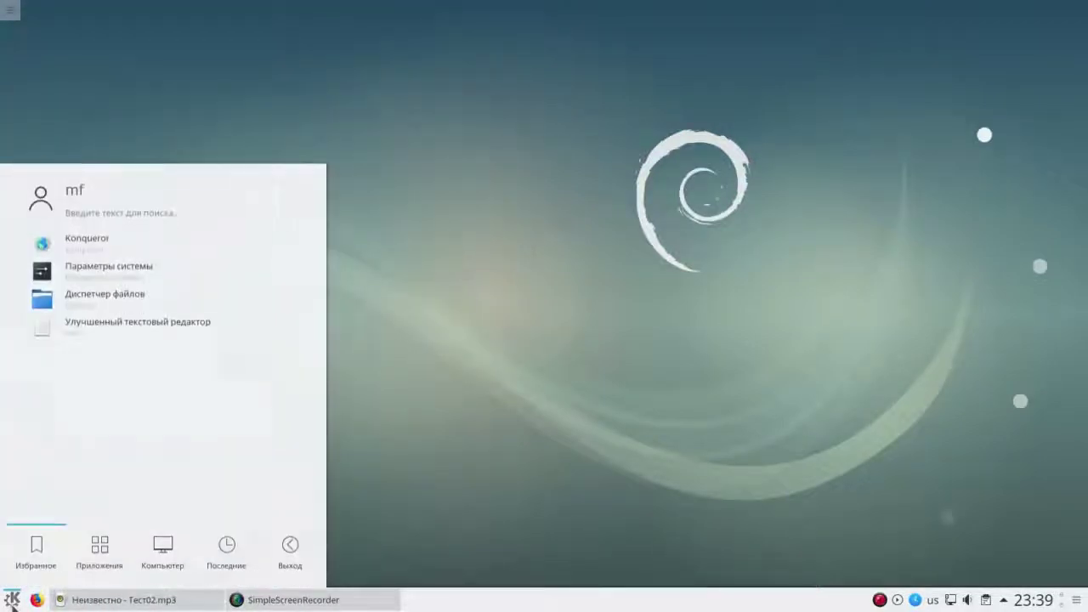
click(100, 552)
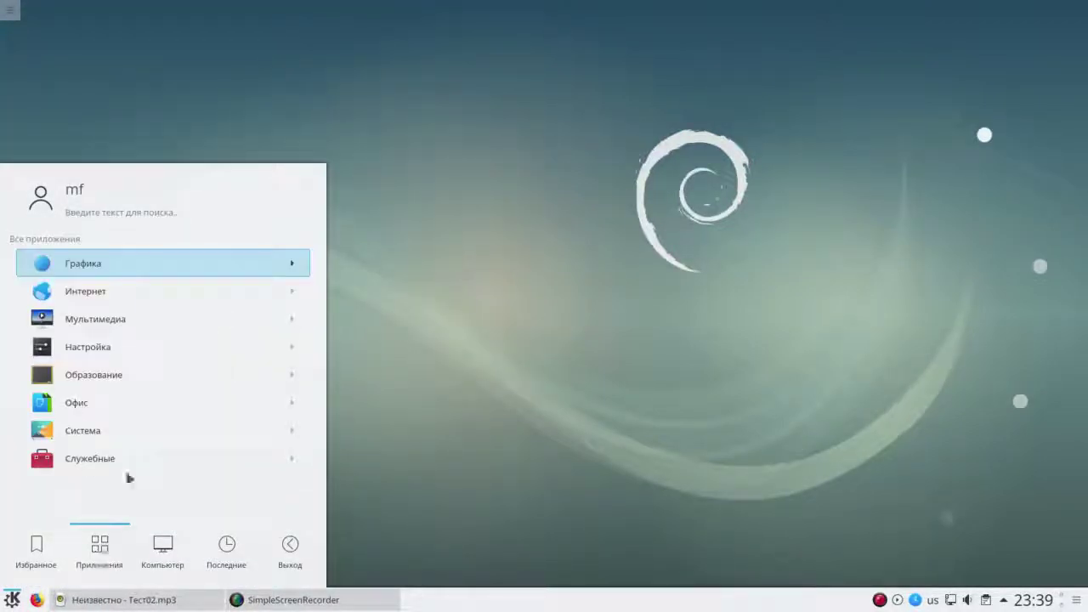
click(160, 438)
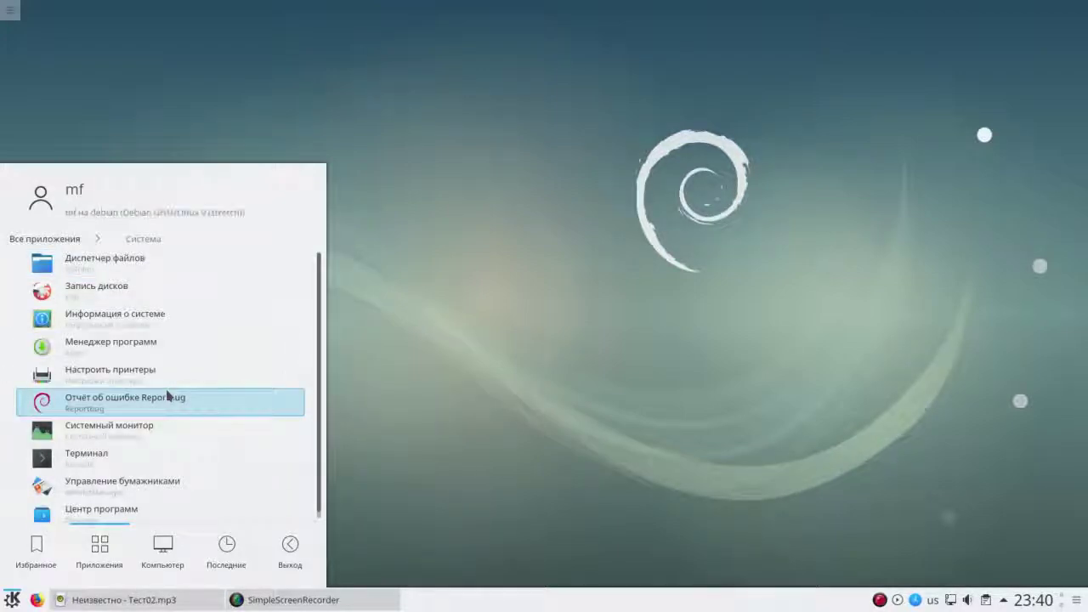
right_click(128, 266)
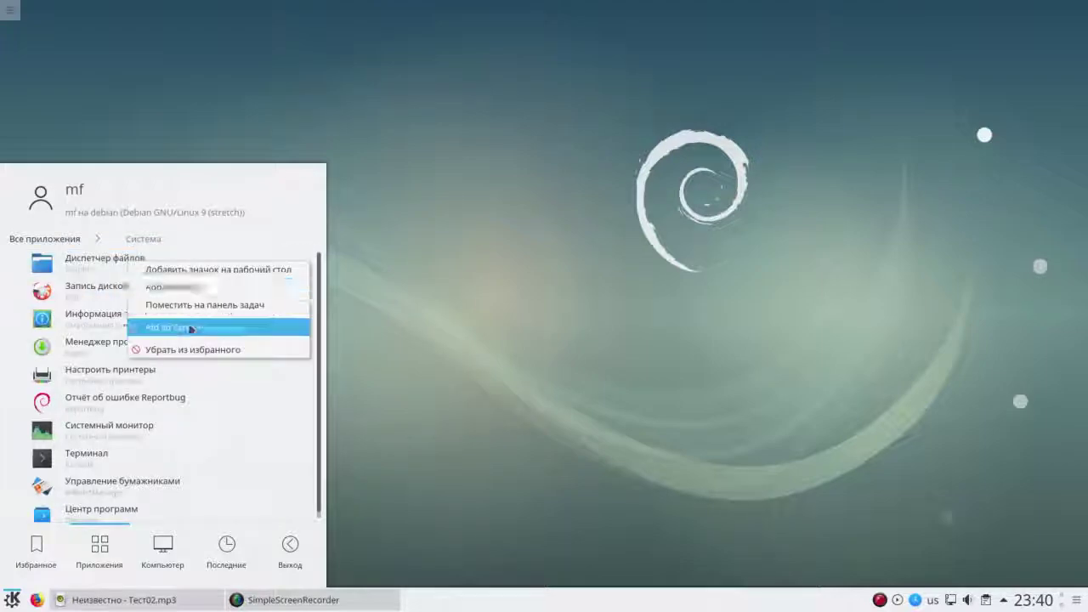
click(201, 270)
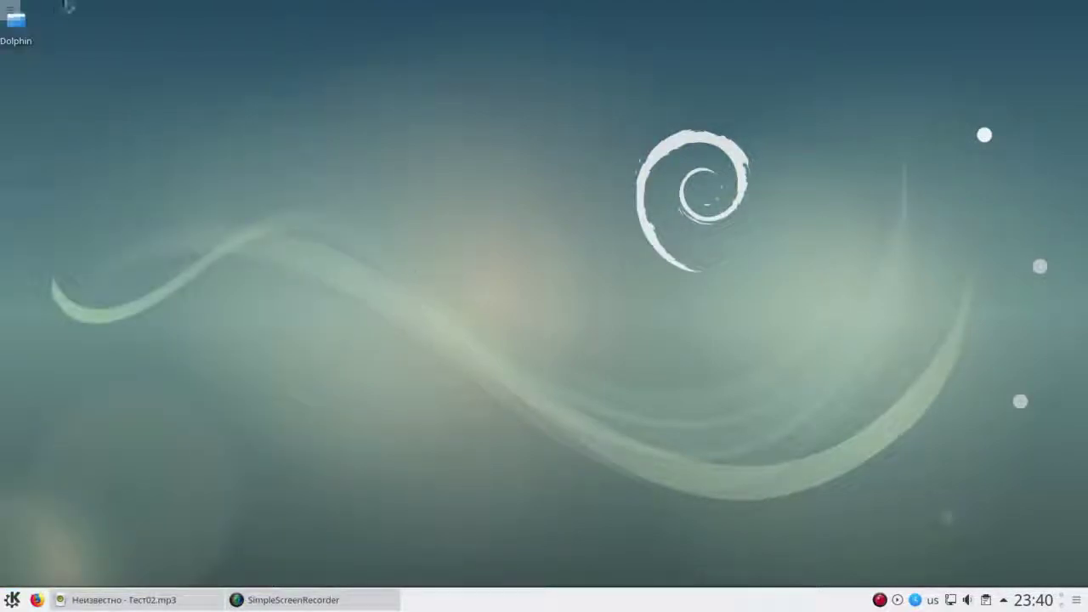
right_click(23, 39)
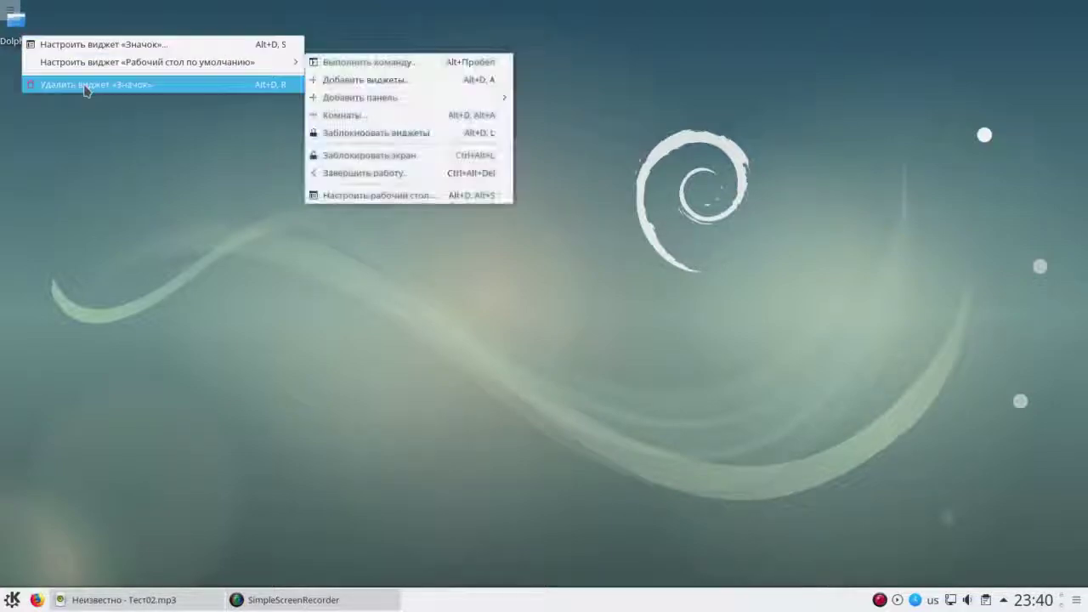
click(85, 87)
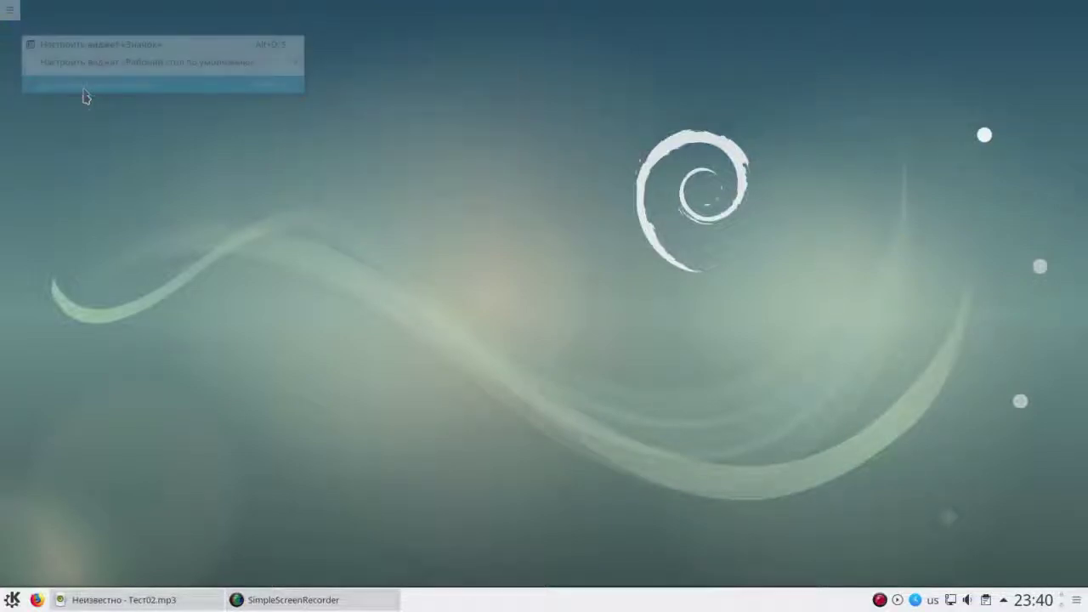
Pin the Dolphin file manager (Диспетчер файлов) from the Система category to the task panel.
click(14, 600)
click(95, 553)
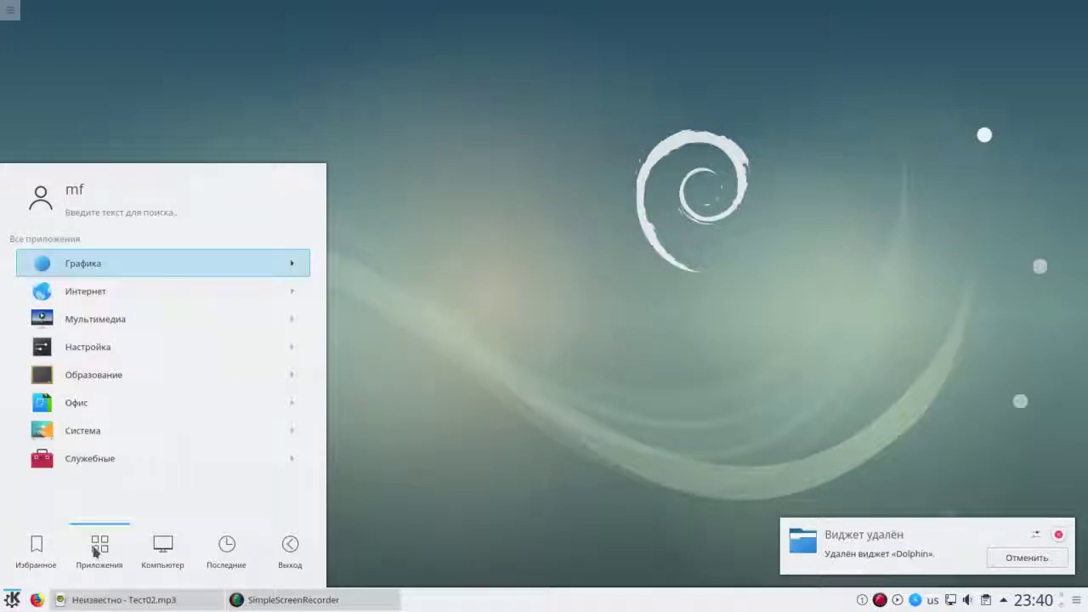
click(103, 432)
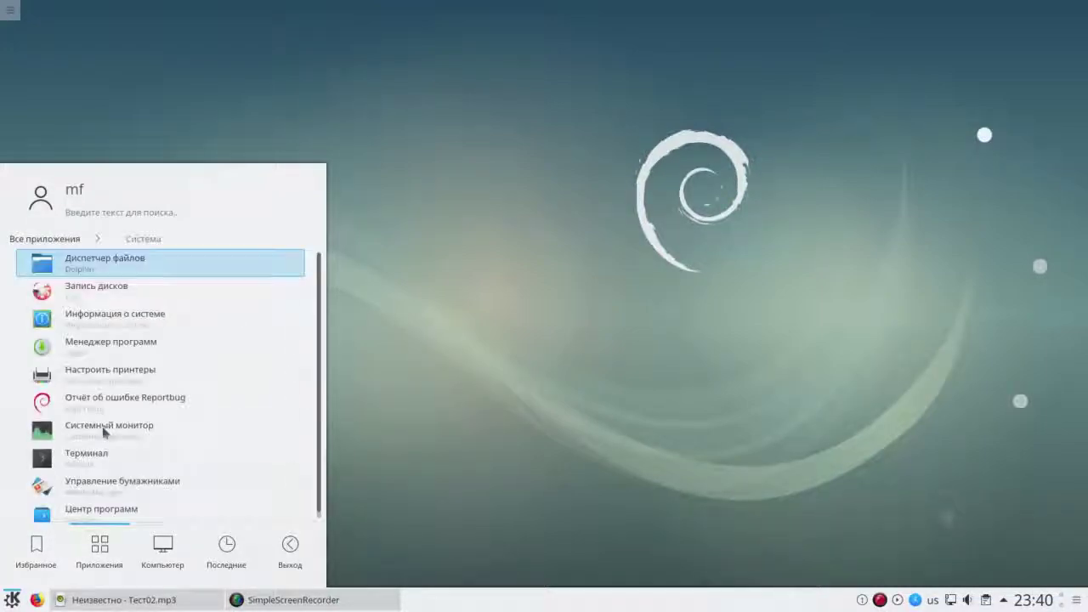
right_click(91, 274)
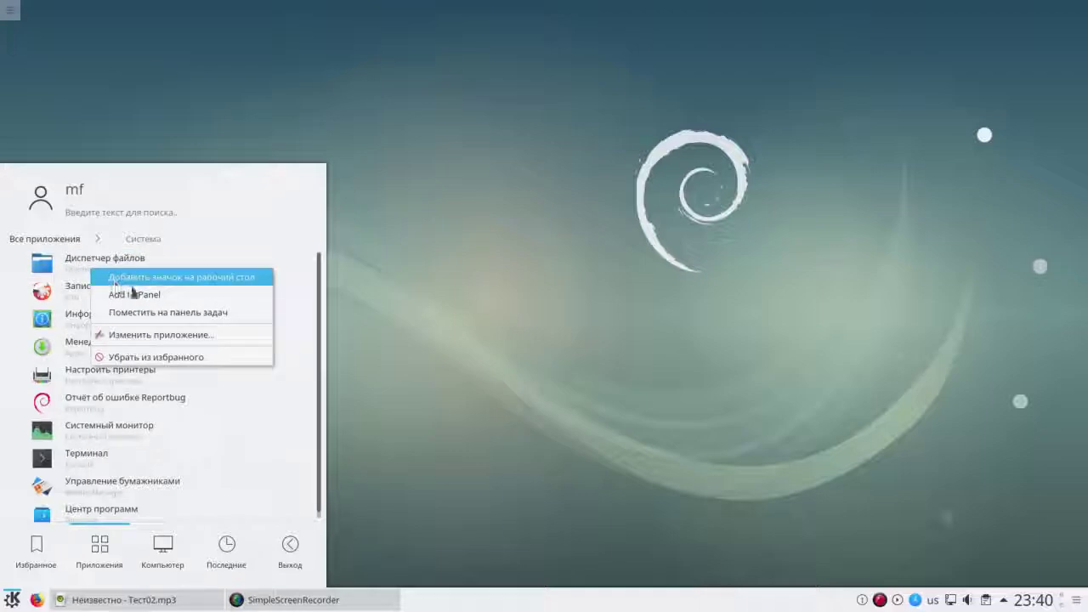
click(156, 312)
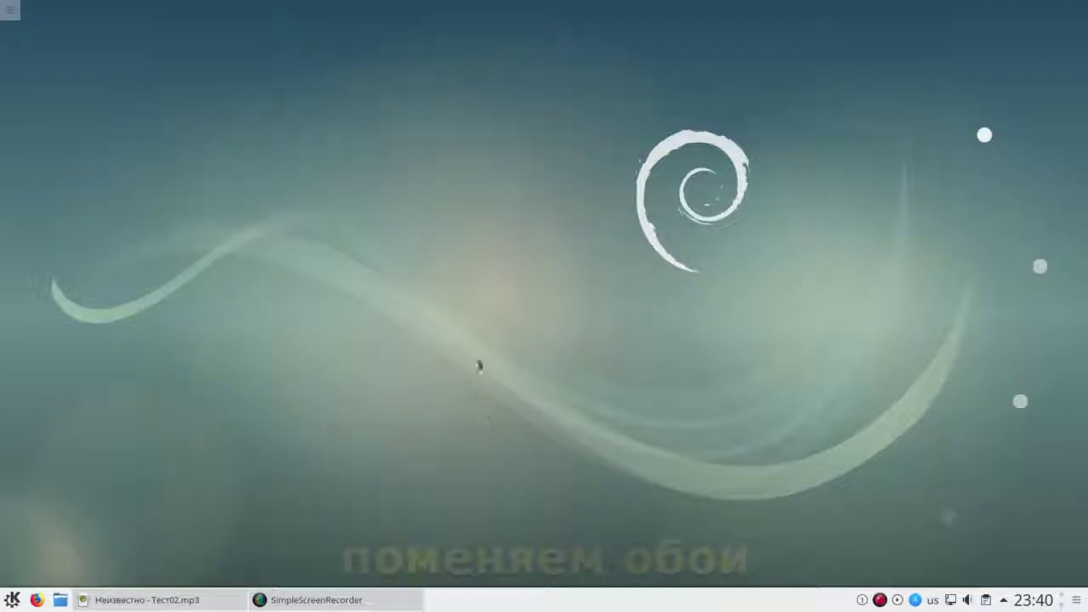
From the desktop wallpaper settings, download and install Endless Waters HDR Wallpaper, listed under the KDE Wallpaper 1600x1200 category sorted by most popular.
right_click(478, 336)
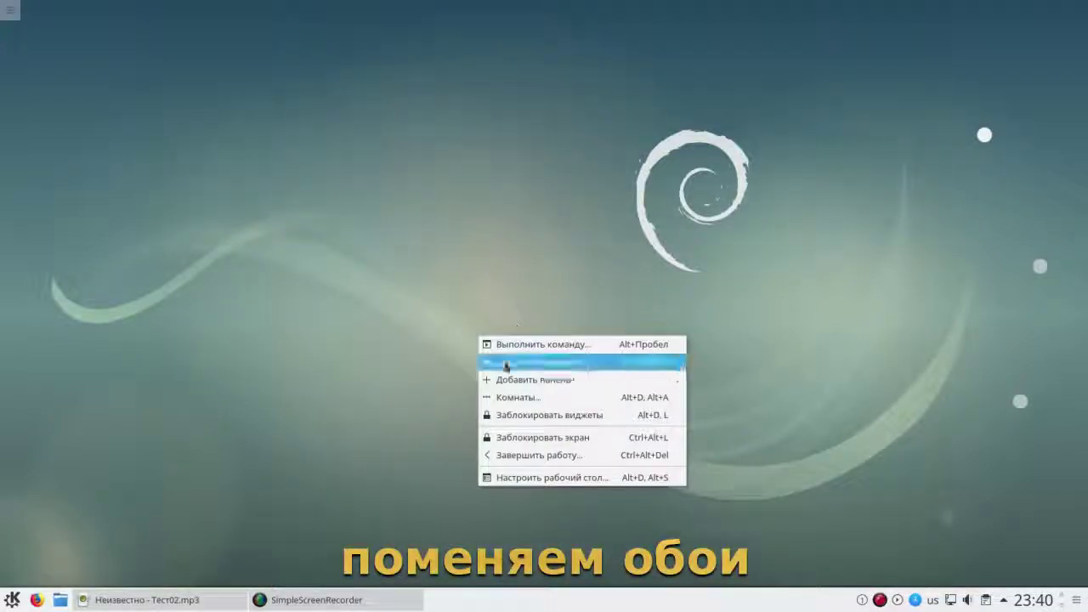
click(535, 480)
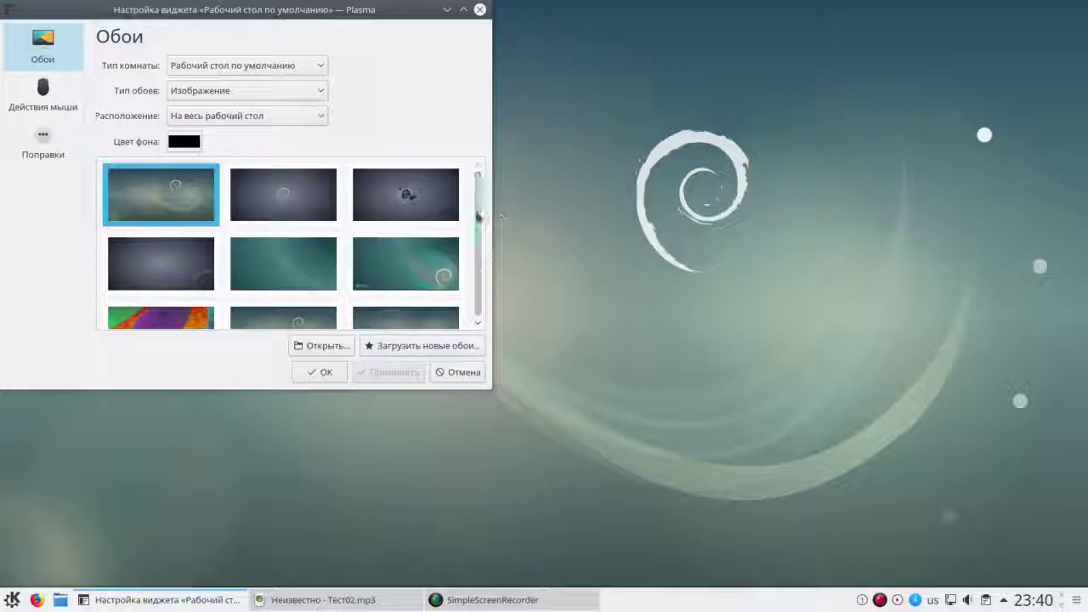
mouse_move(476, 214)
mouse_down()
mouse_move(473, 287)
mouse_move(474, 219)
mouse_up()
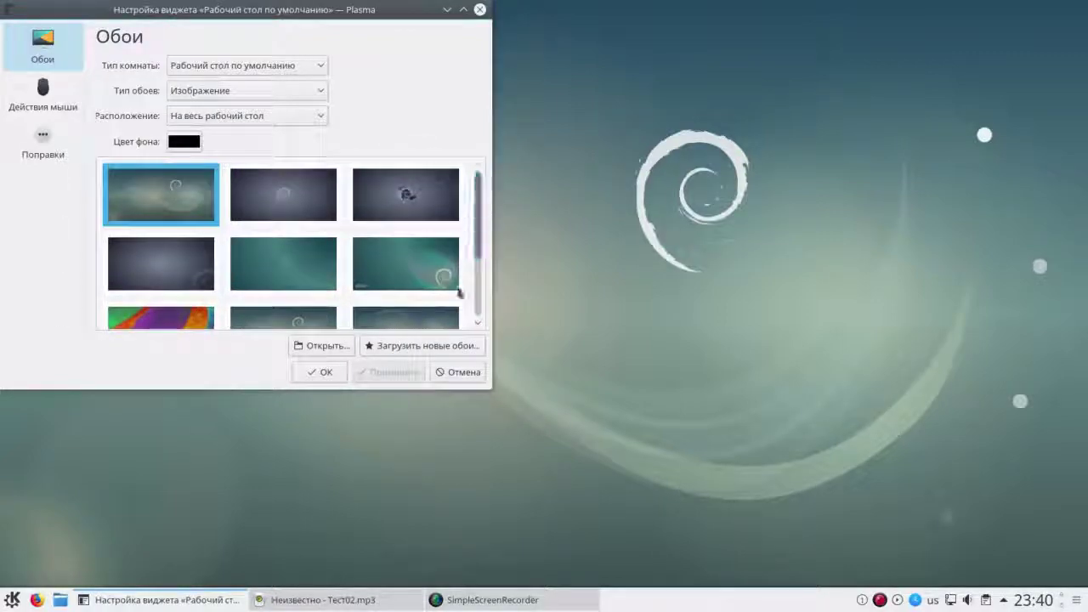
click(445, 345)
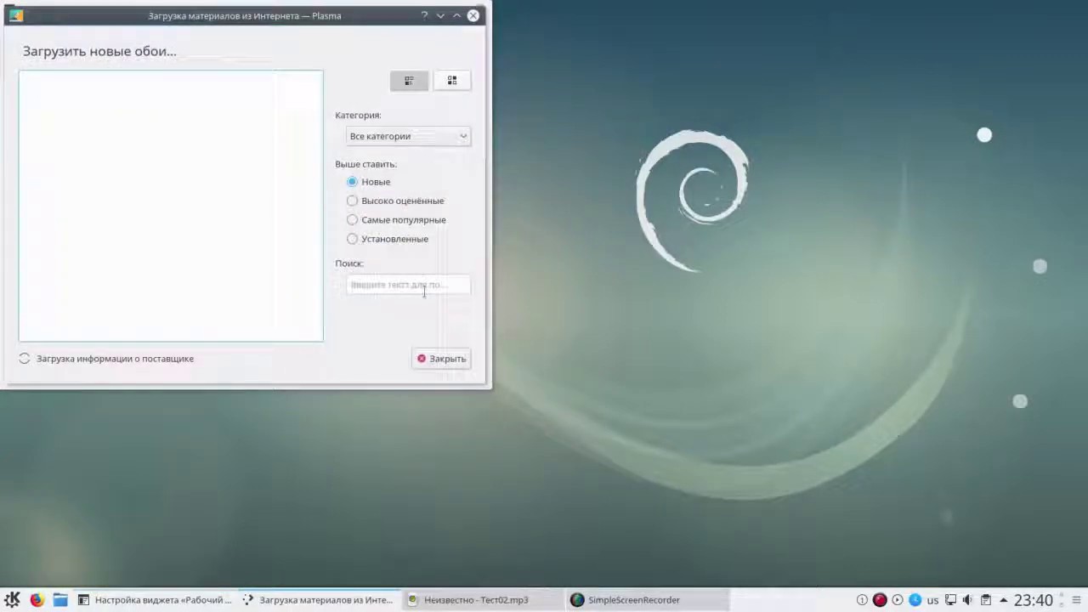
click(431, 136)
click(425, 239)
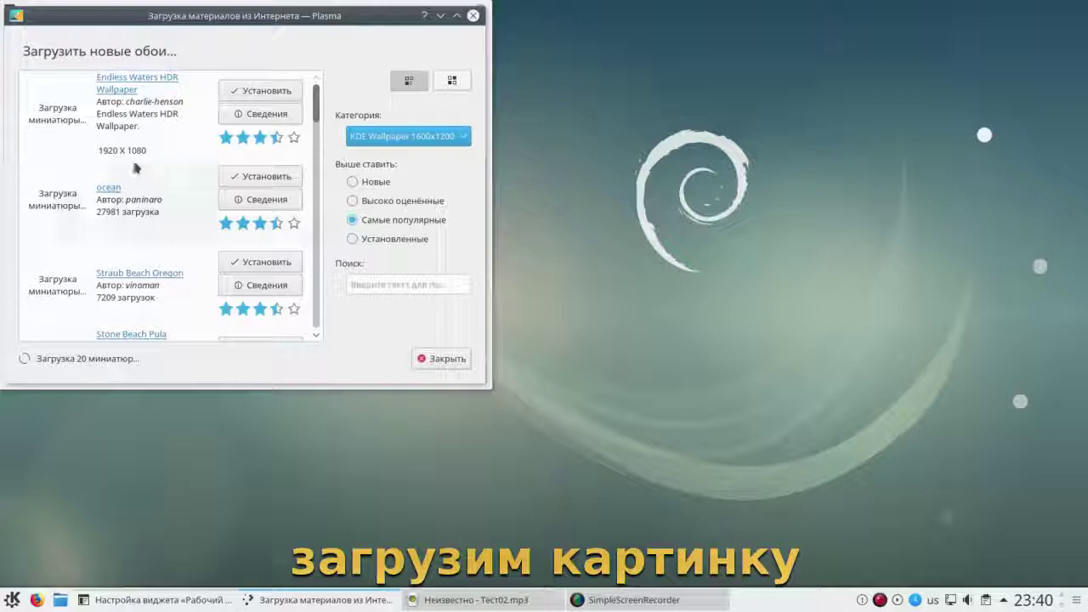
click(279, 91)
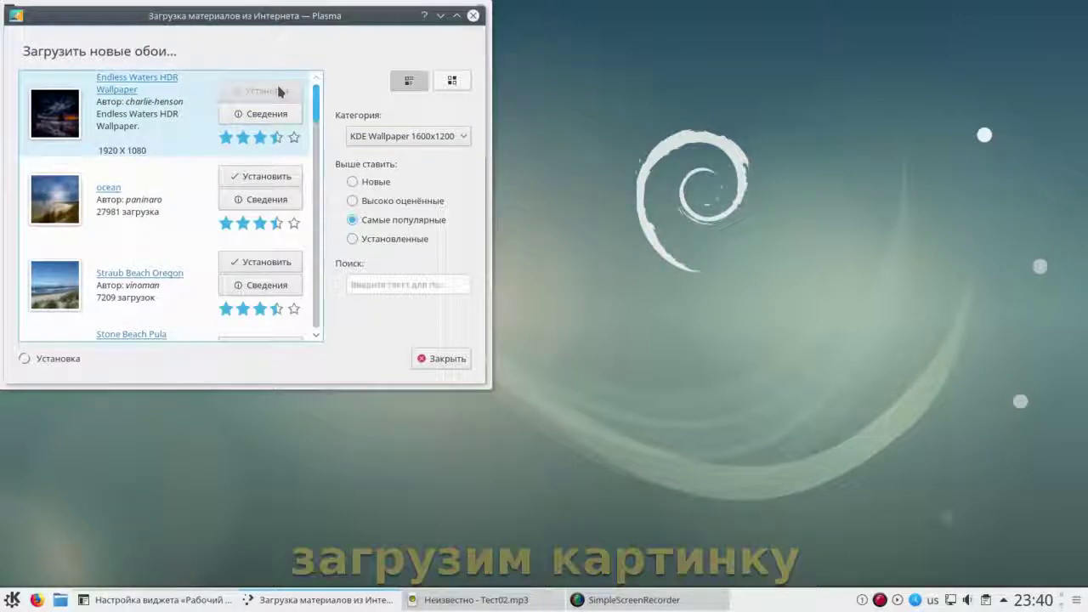
click(434, 359)
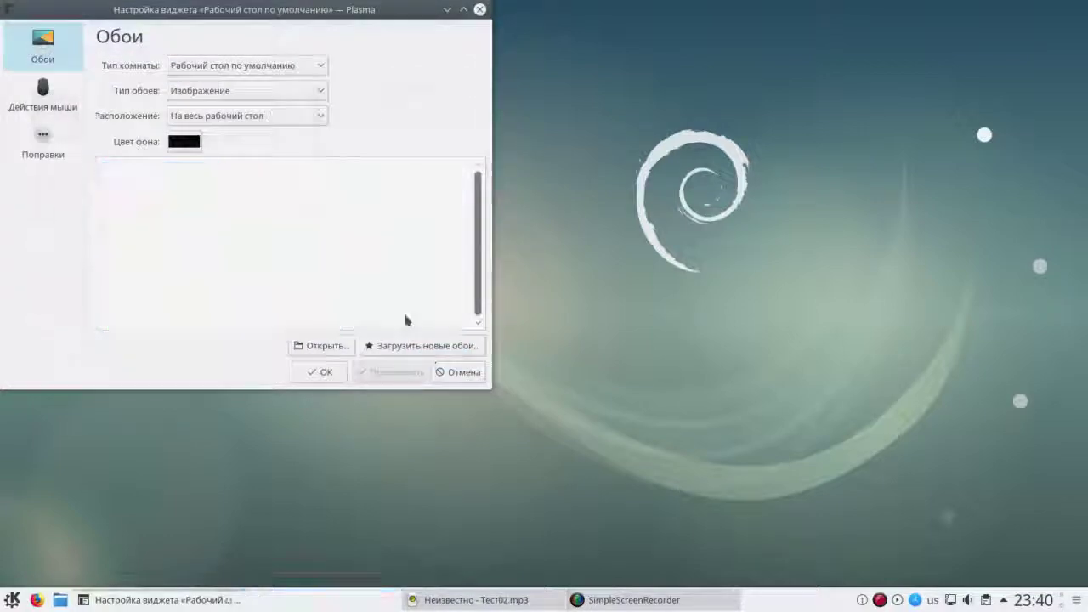
Turn off the Plasma toolbox button (Показывать кнопку инструментов Plasma) in the desktop's Поправки settings, apply it, and close the settings window.
drag(477, 242, 489, 170)
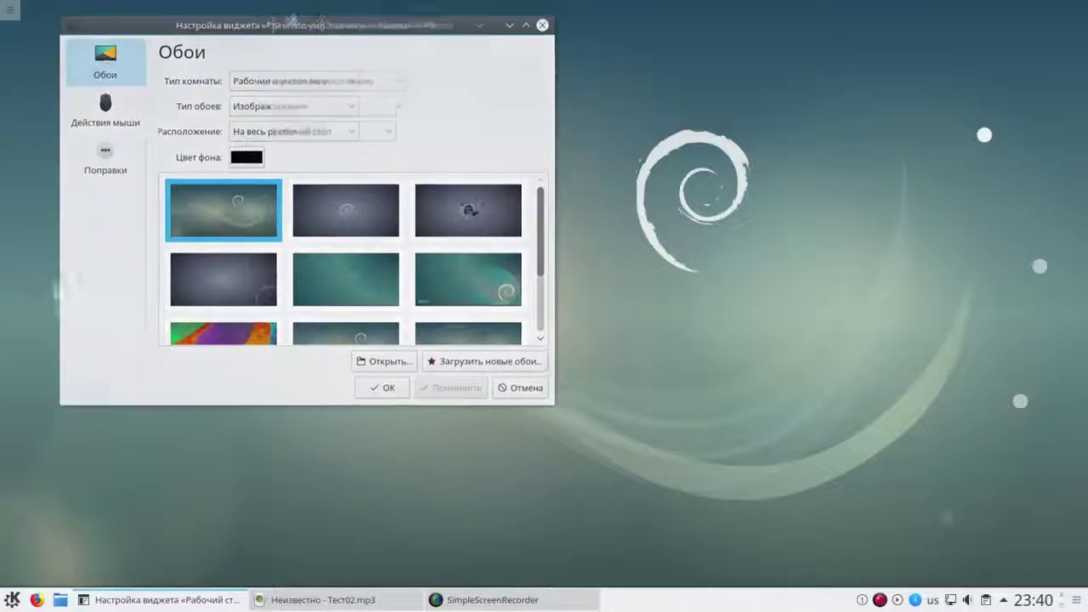
drag(211, 23, 429, 53)
click(264, 170)
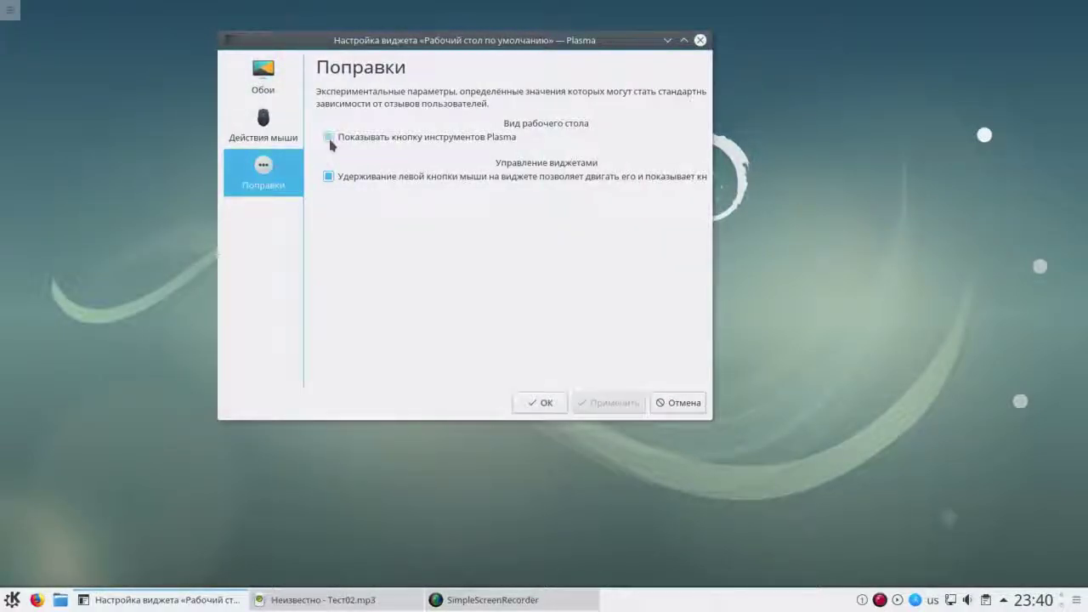
click(329, 138)
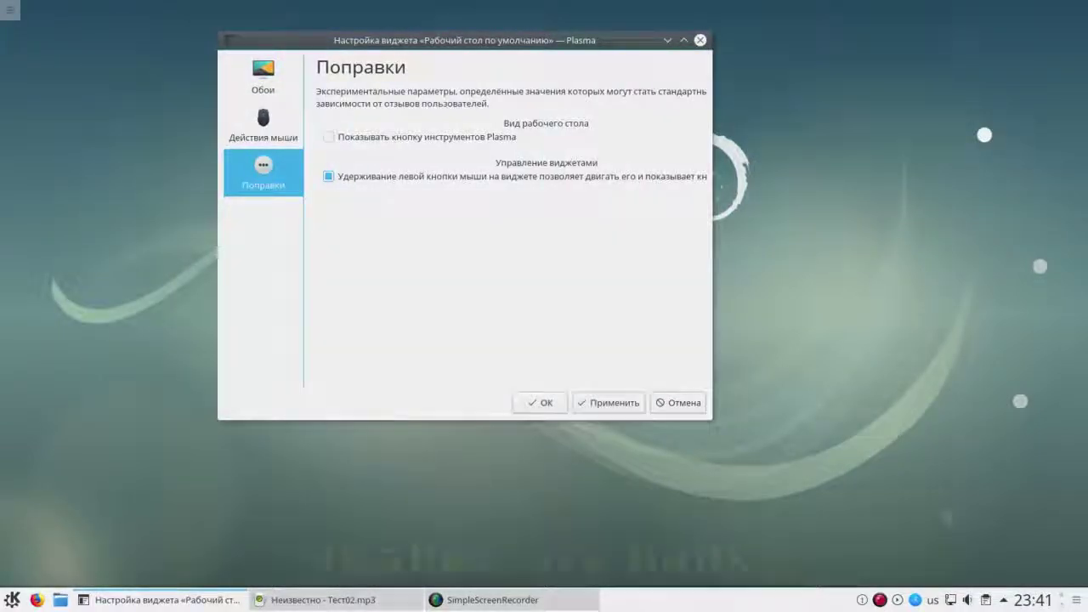
click(598, 403)
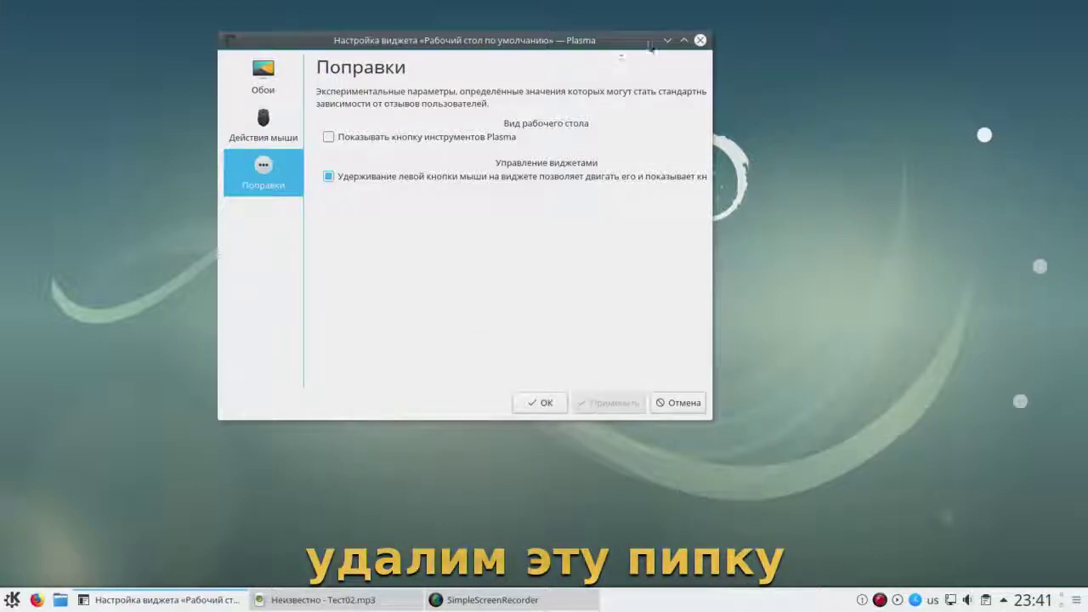
click(699, 40)
Reopen the desktop settings and apply the downloaded Endless Waters picture as the wallpaper.
right_click(461, 280)
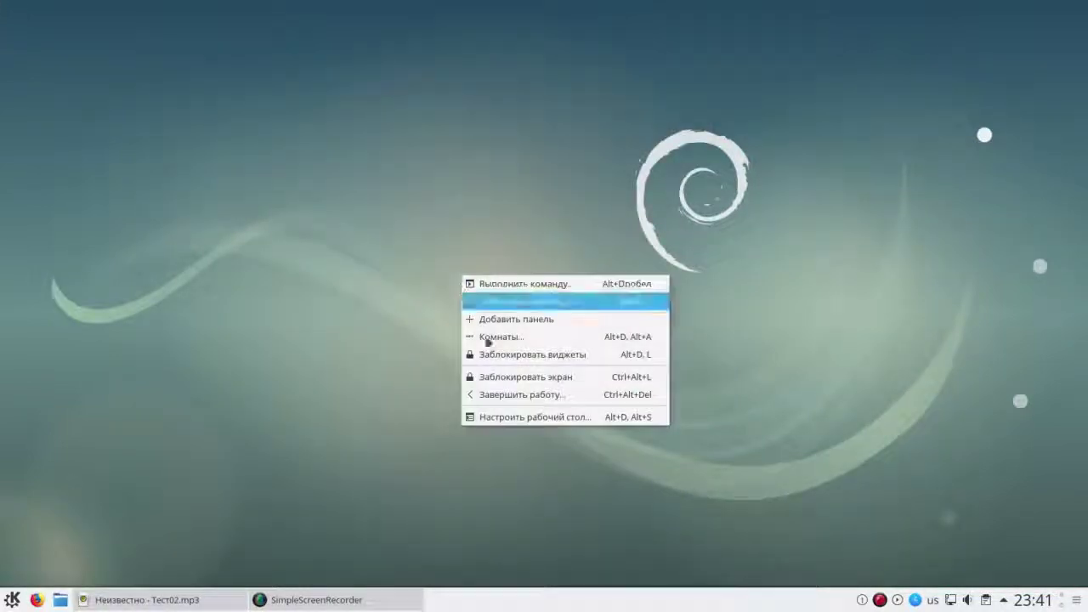
click(521, 423)
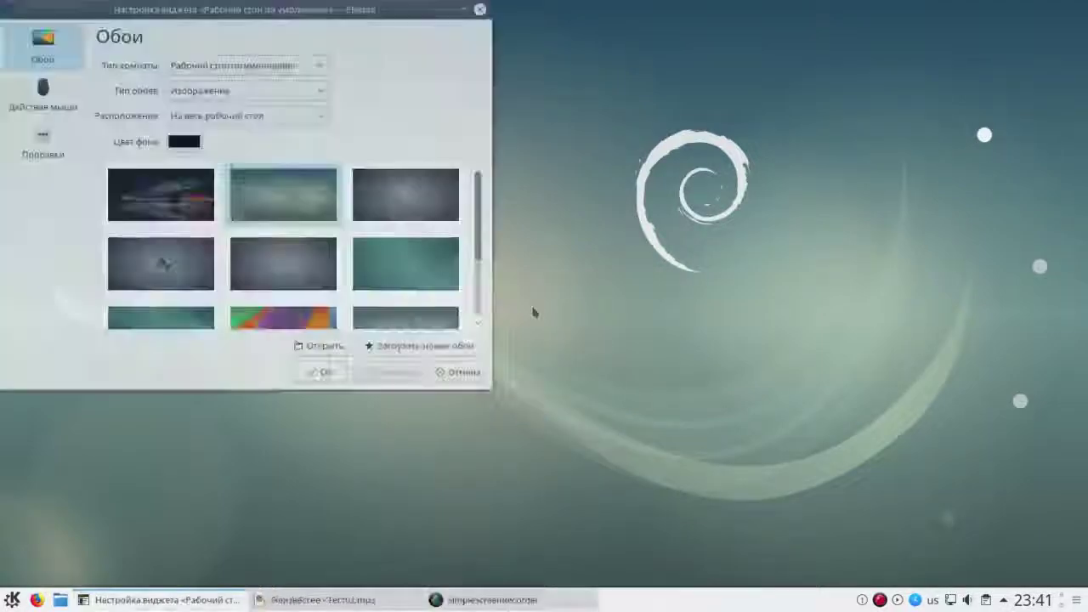
click(170, 205)
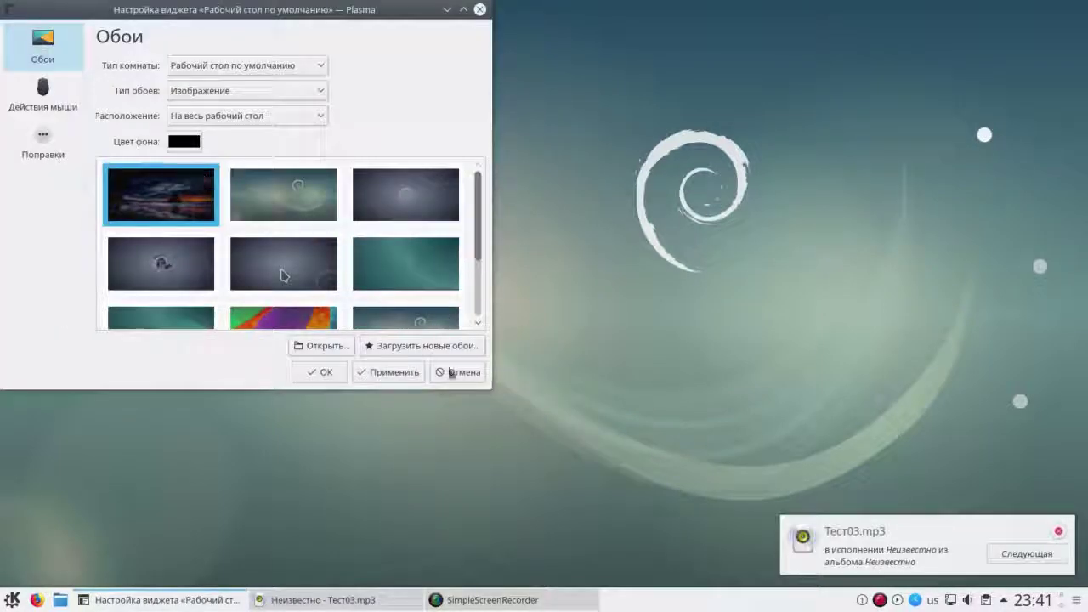
click(404, 374)
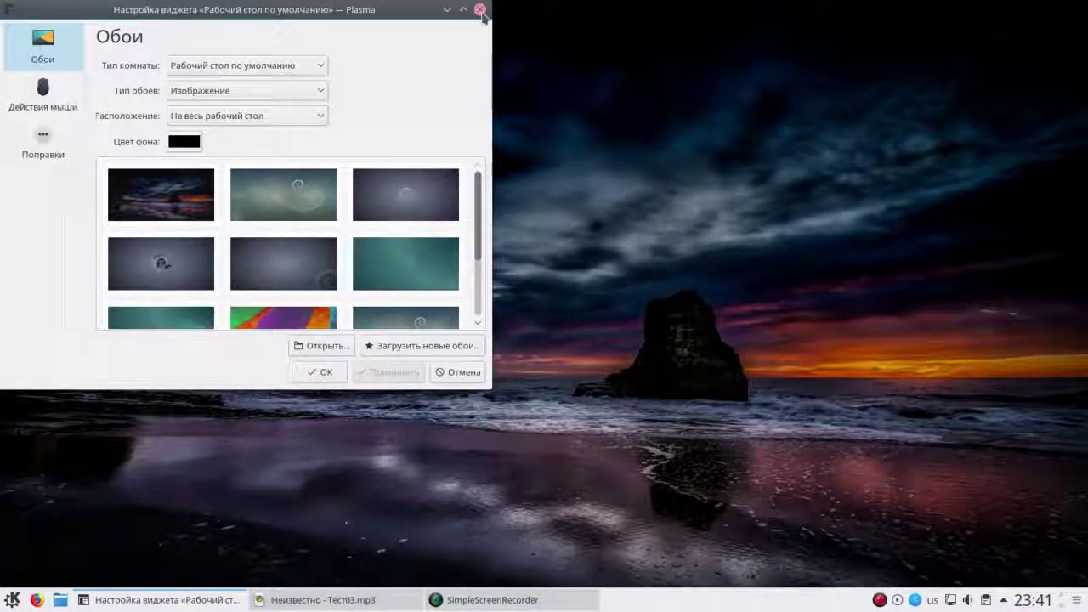
Apply the Пластик window decoration in the window manager settings, and close both settings windows.
drag(142, 9, 473, 88)
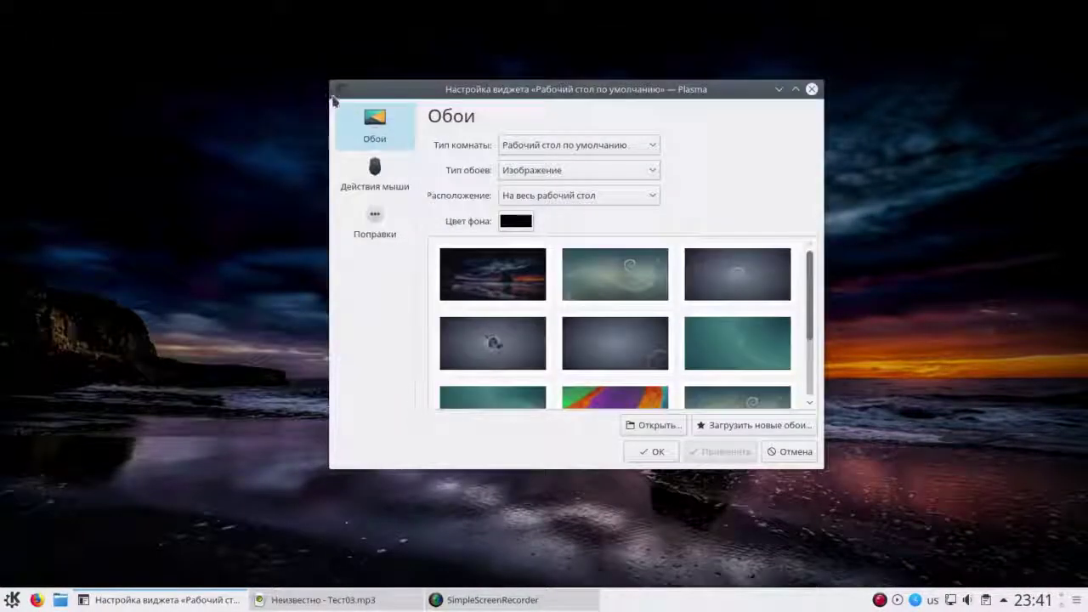
click(339, 92)
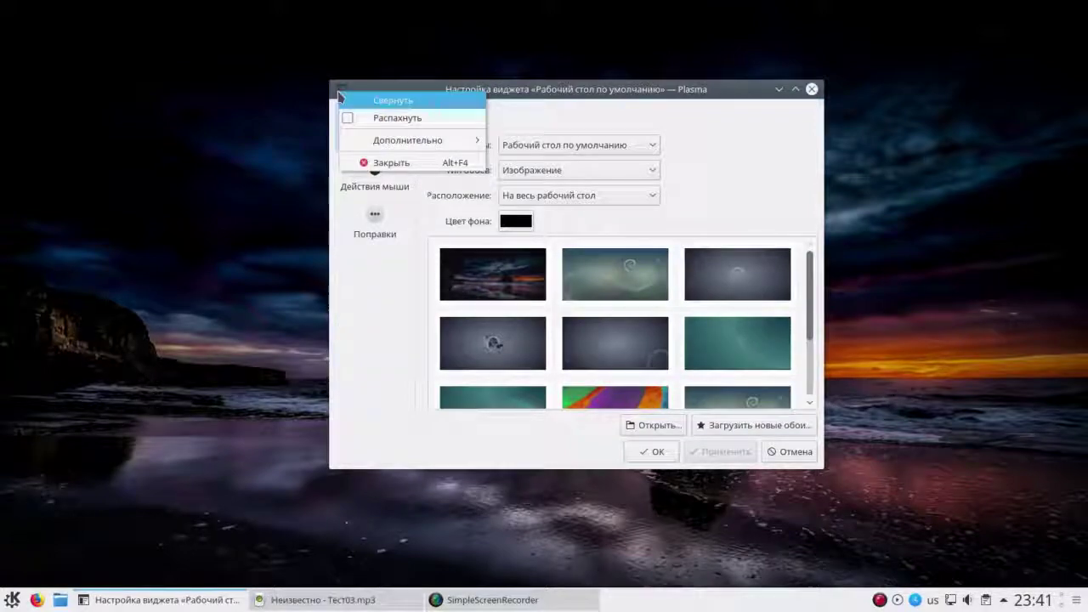
mouse_move(404, 142)
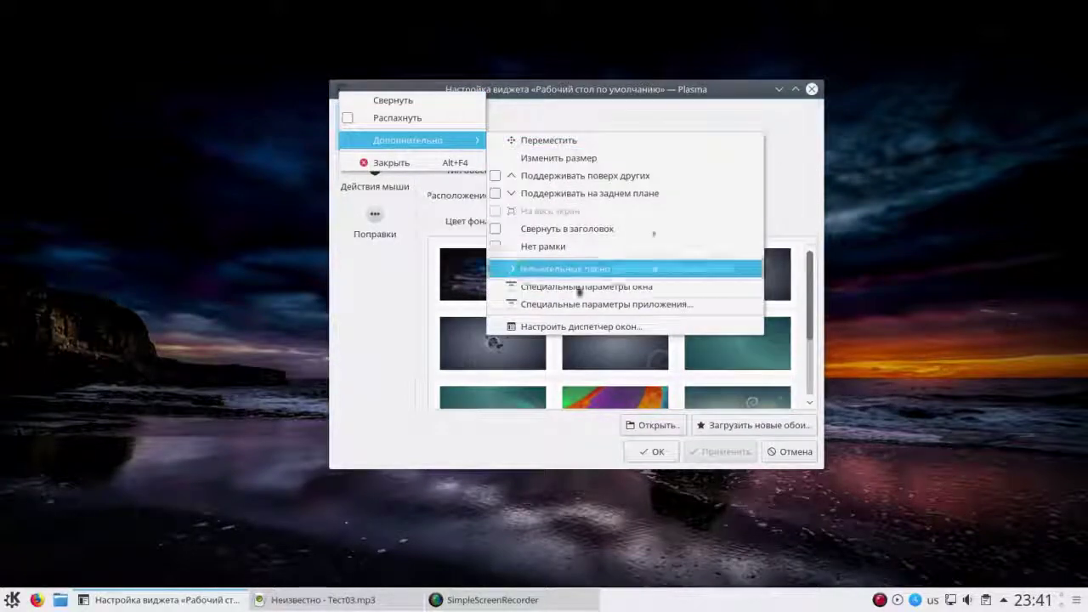
click(575, 328)
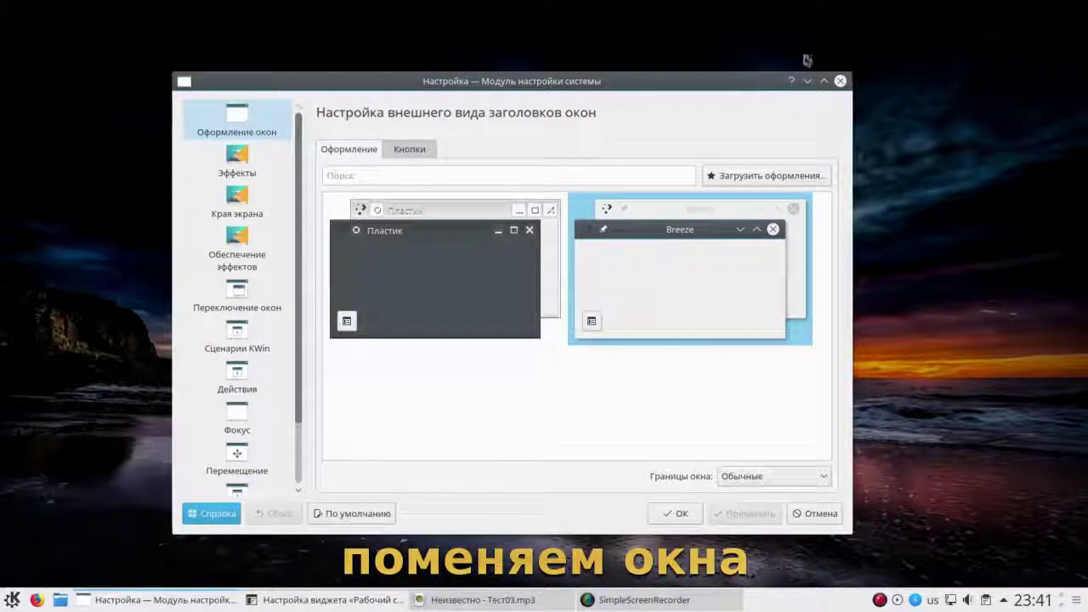
click(455, 265)
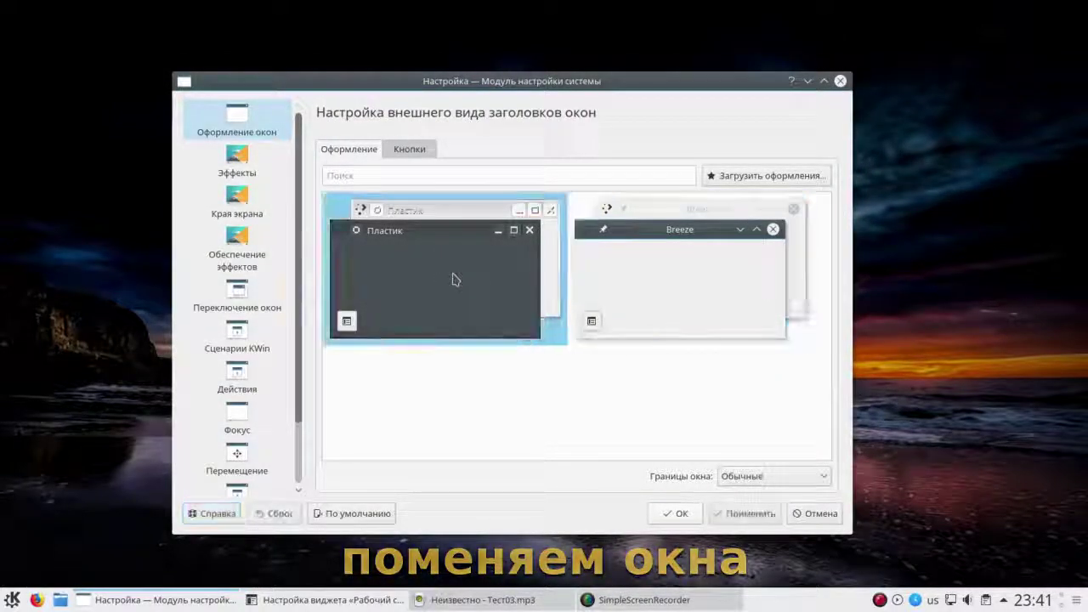
click(740, 513)
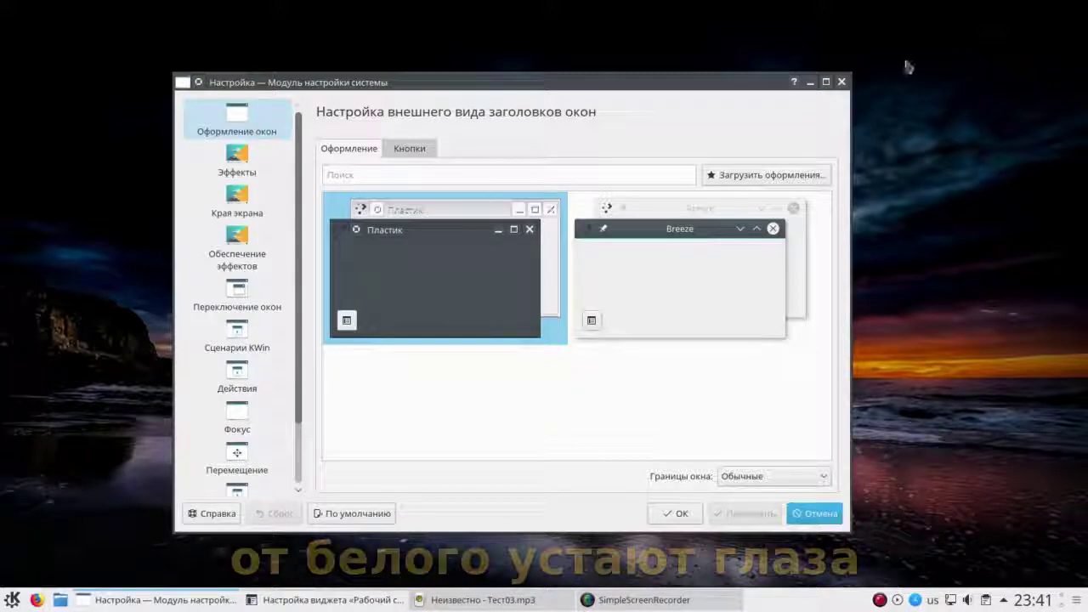
click(841, 81)
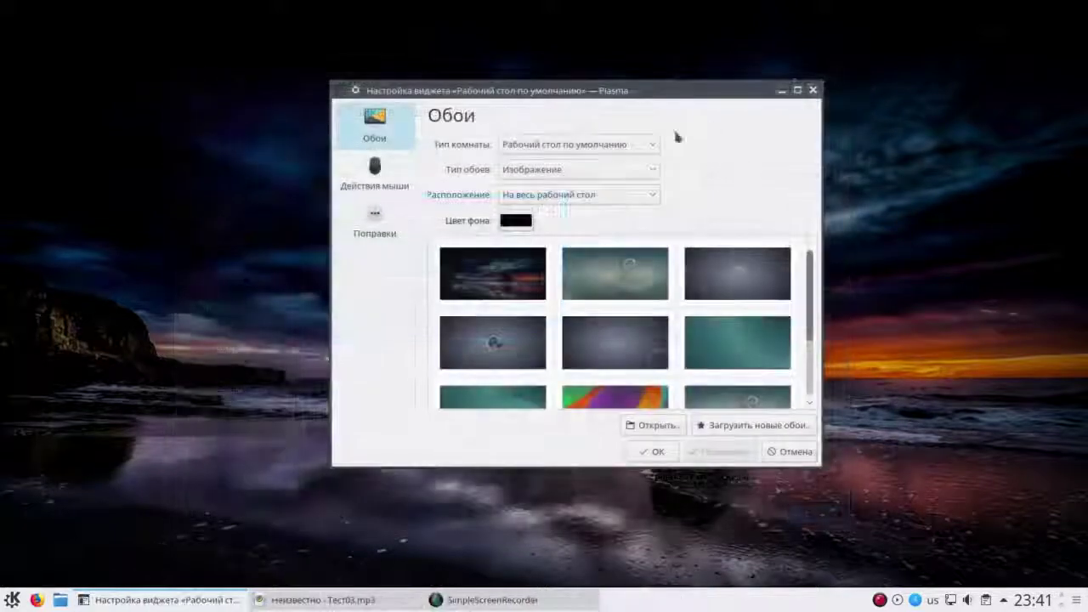
click(813, 90)
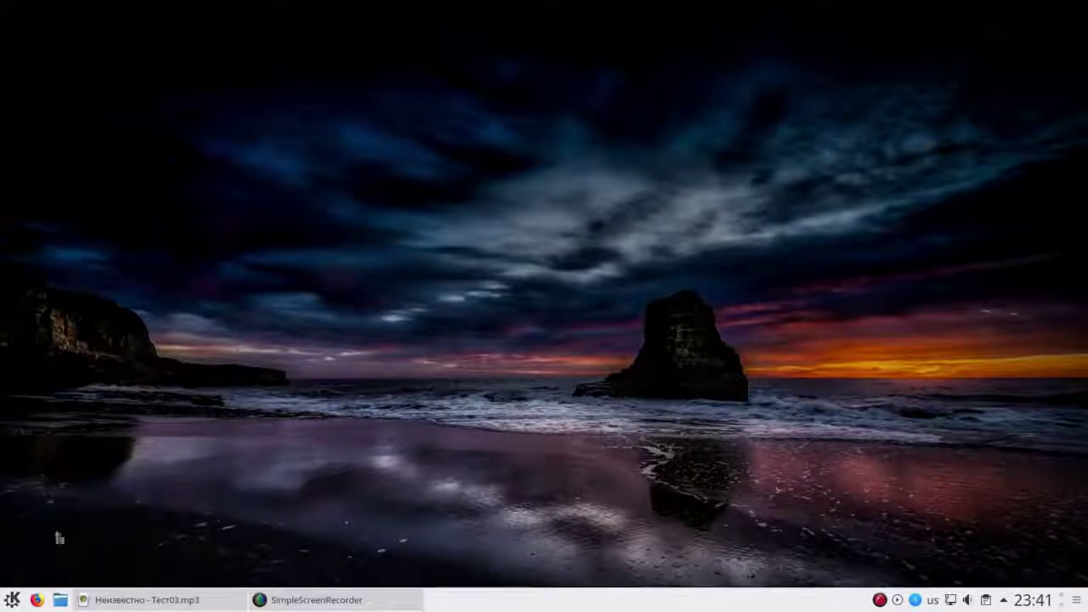
Apply the dark look «Breeze, тёмный вариант» to the Plasma workspace in the system settings.
click(12, 601)
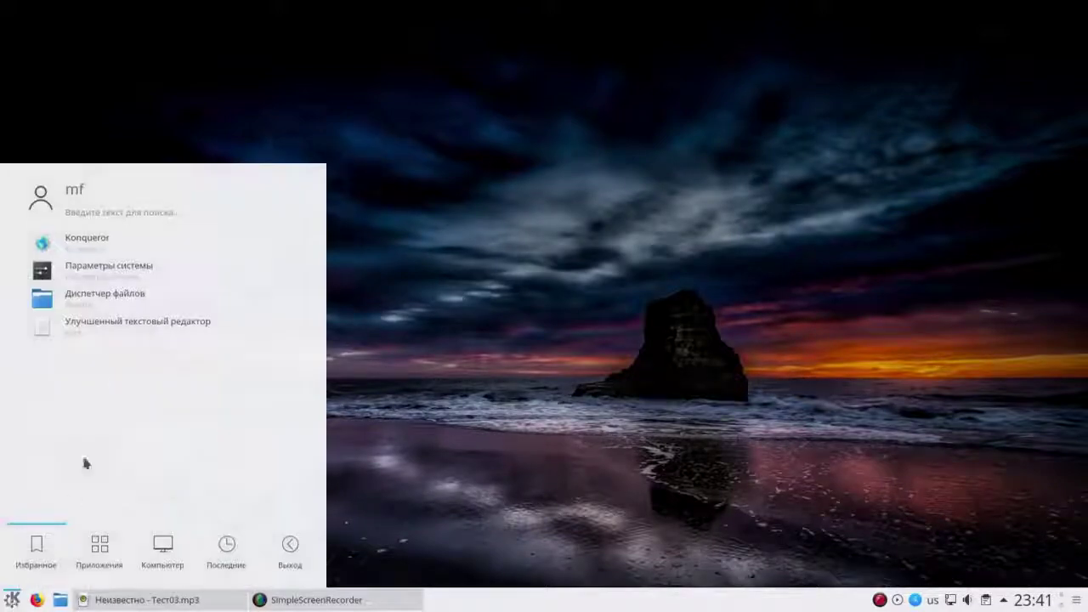
click(139, 279)
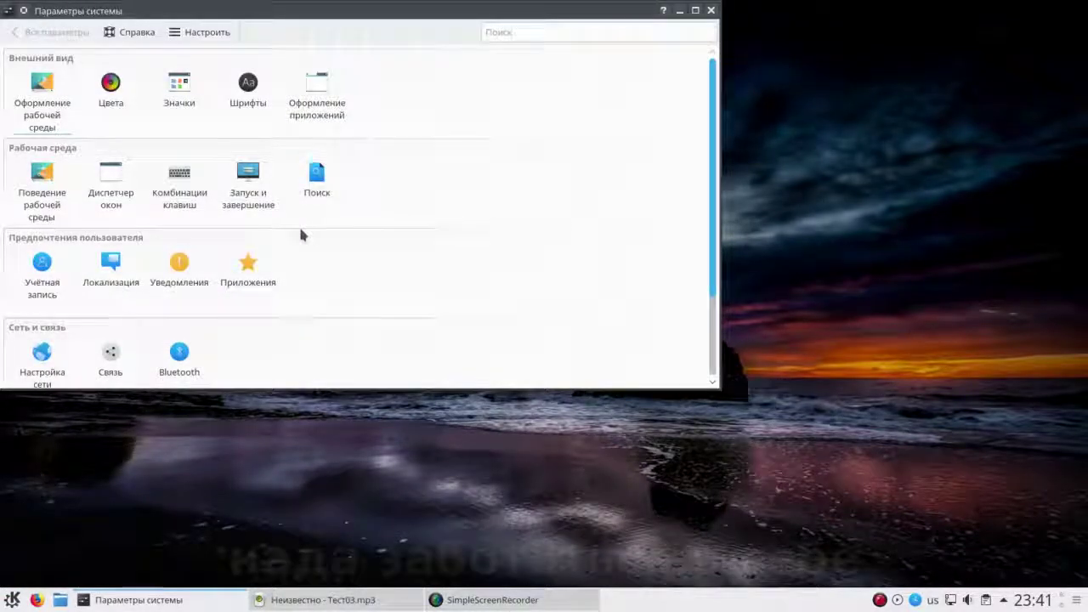
click(42, 95)
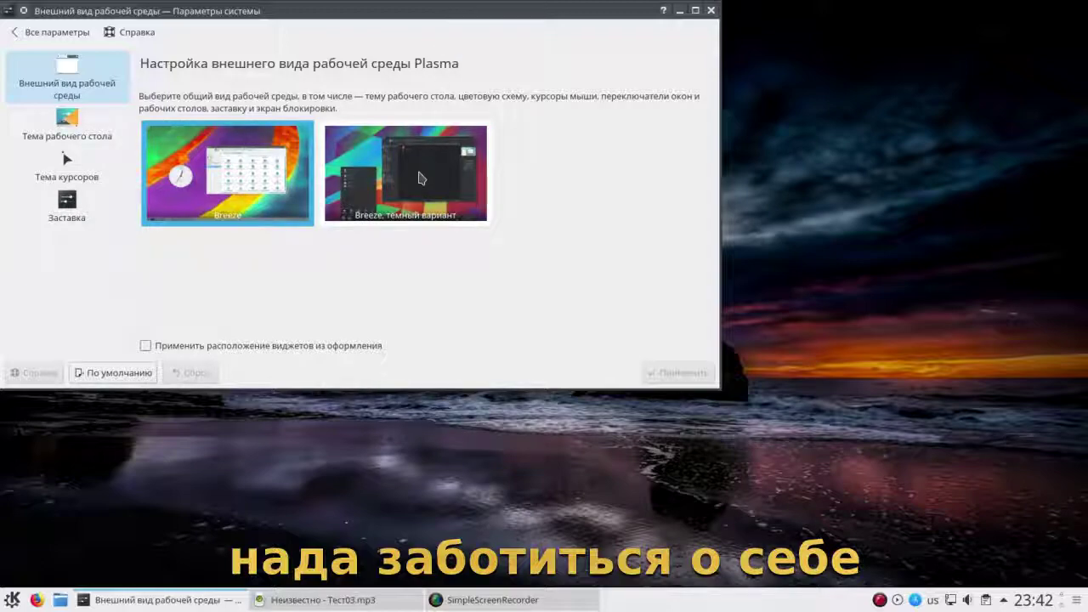
click(420, 177)
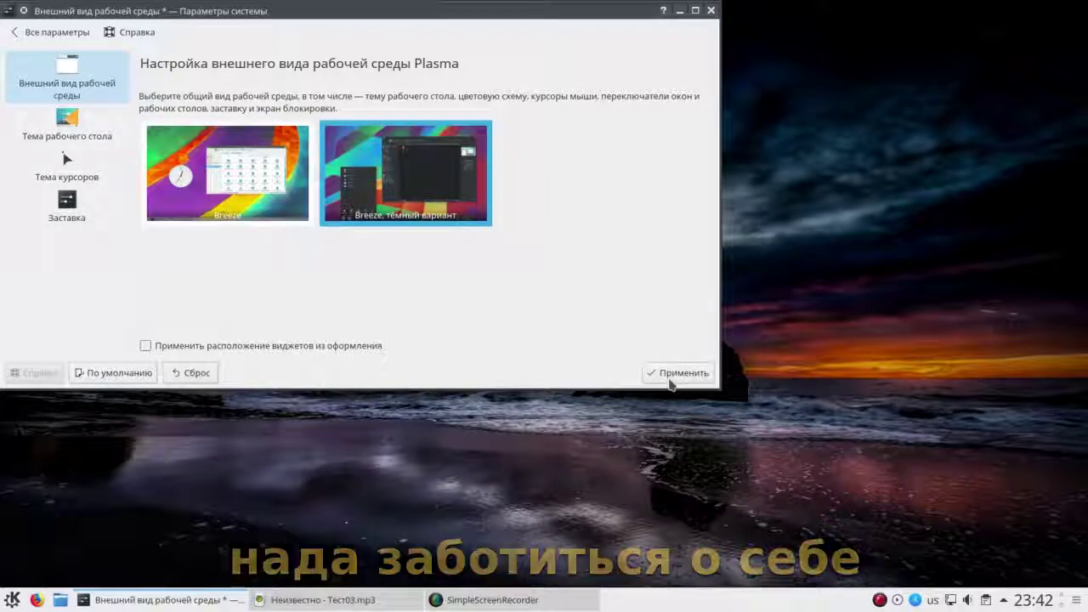
click(669, 378)
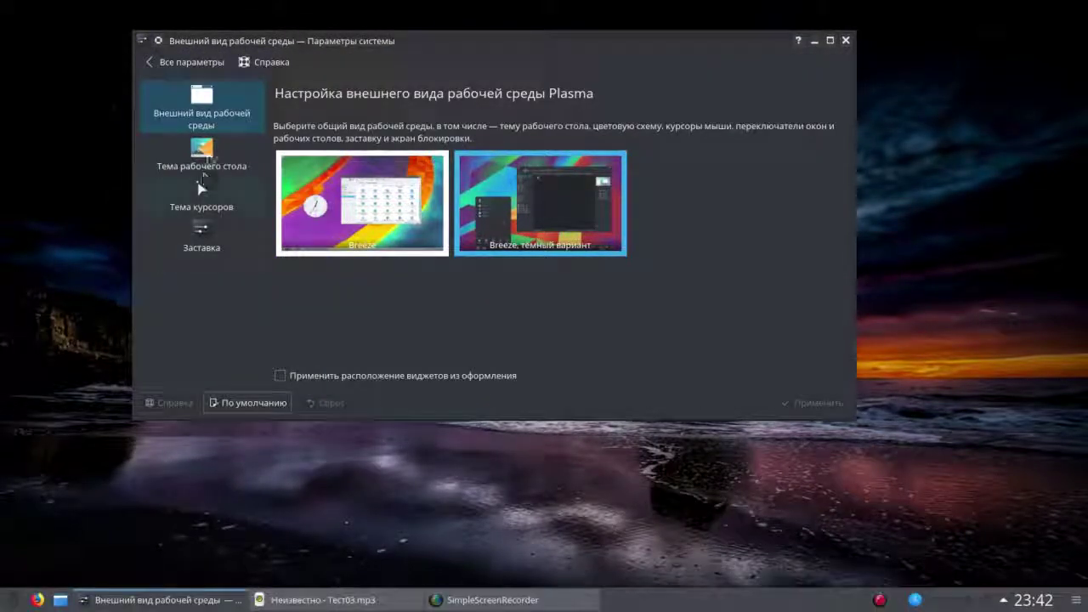
Apply the Oxygen desktop theme (Тема рабочего стола) to restyle the panel.
click(208, 158)
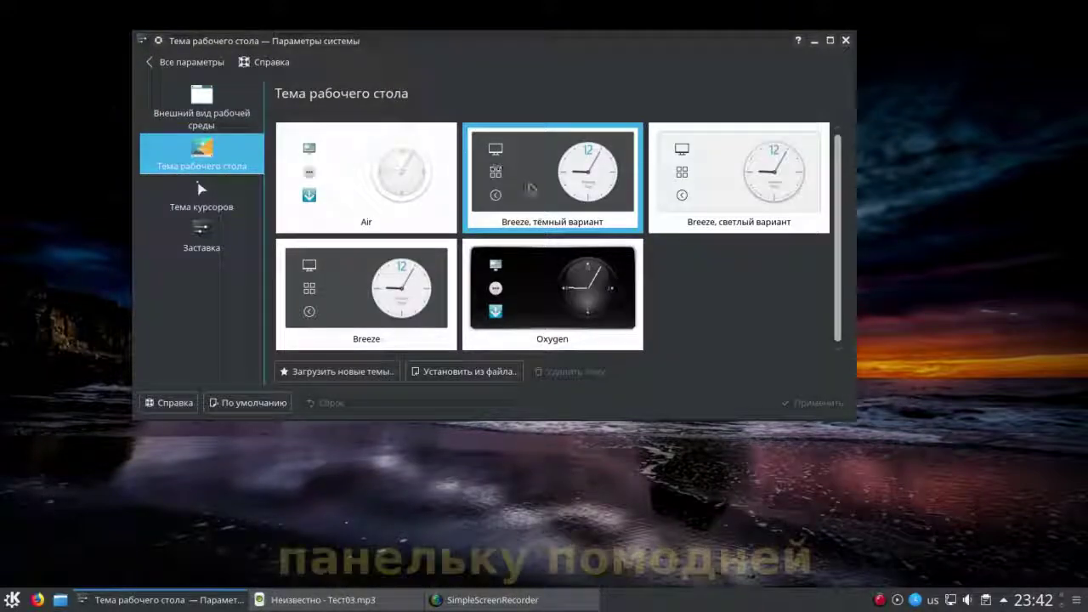
click(619, 287)
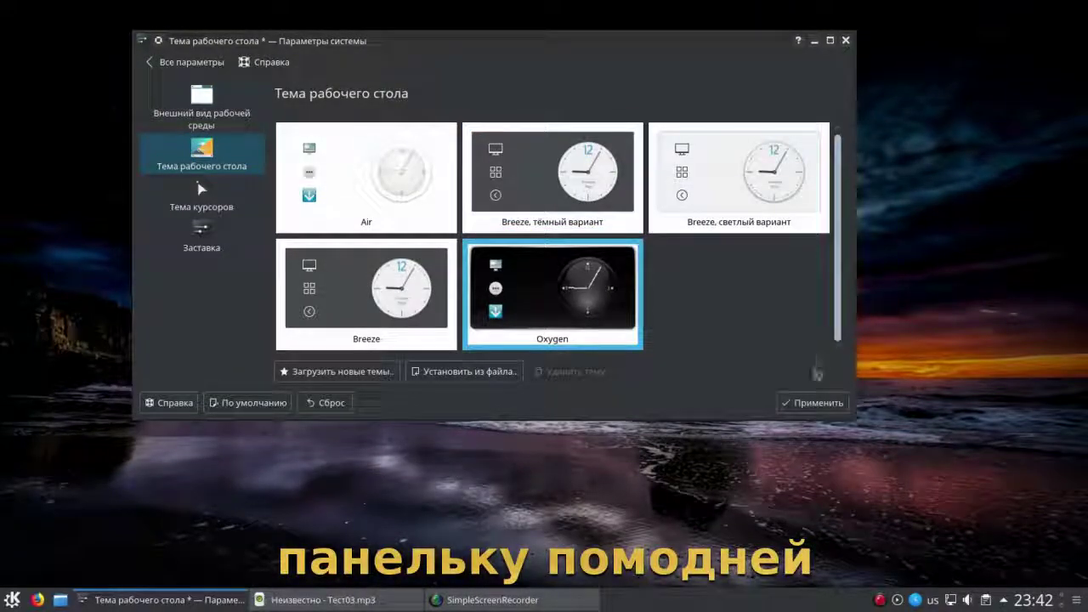
click(815, 403)
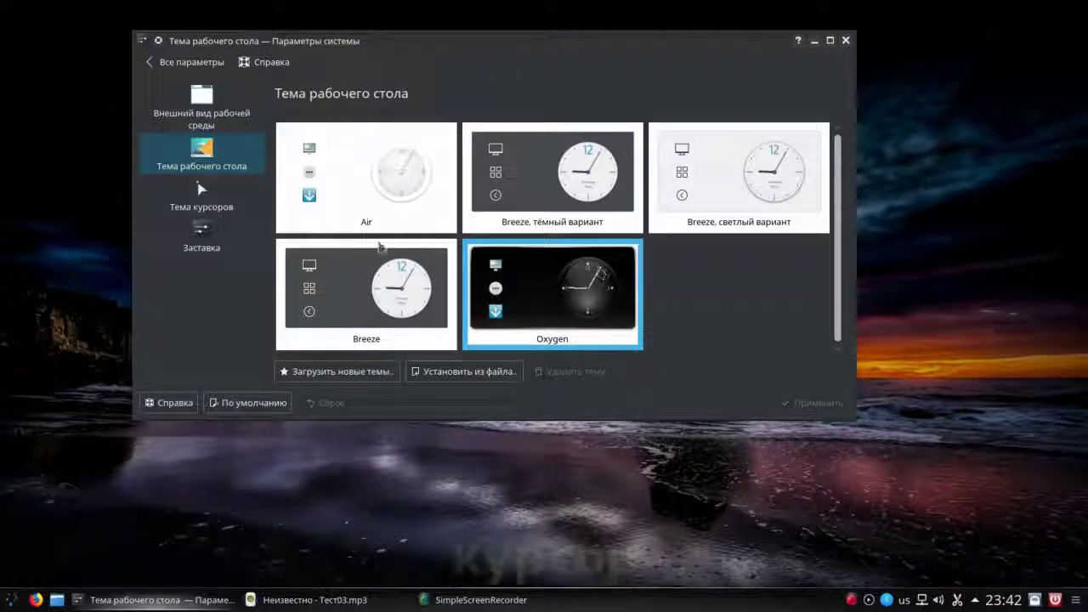
Apply the Adwaita mouse cursor theme (Тема курсоров).
click(217, 199)
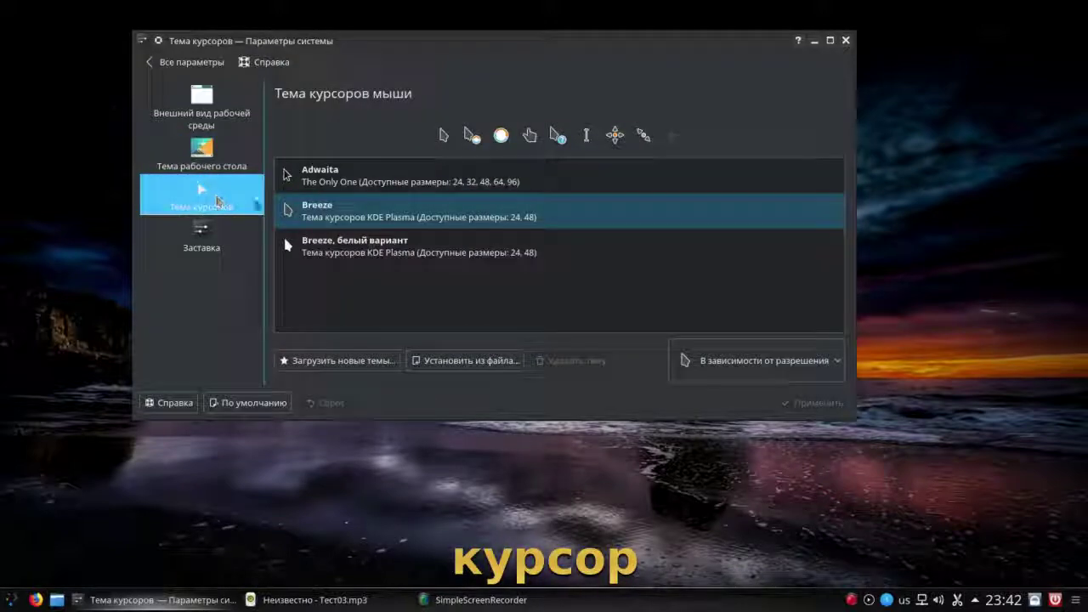
click(305, 181)
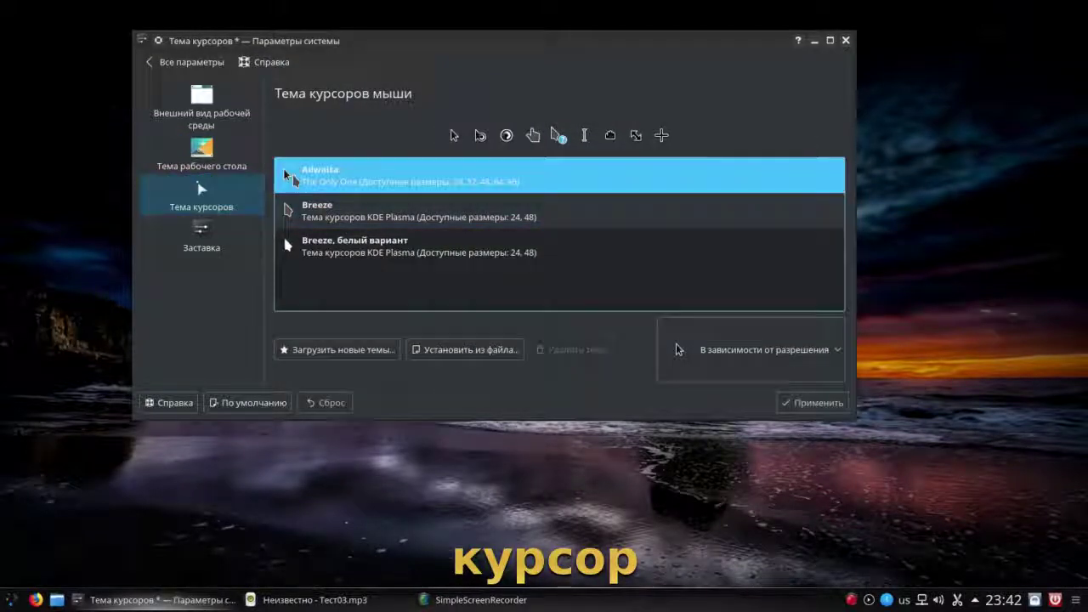
click(816, 403)
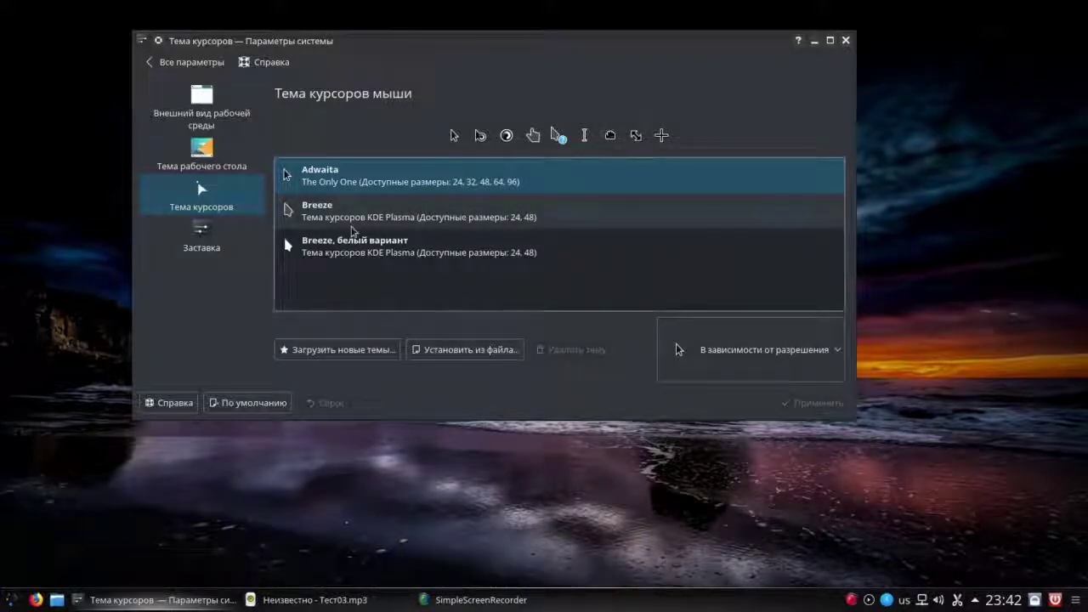
Apply the Oxygen icon set (Набор значков) in the system settings.
click(190, 70)
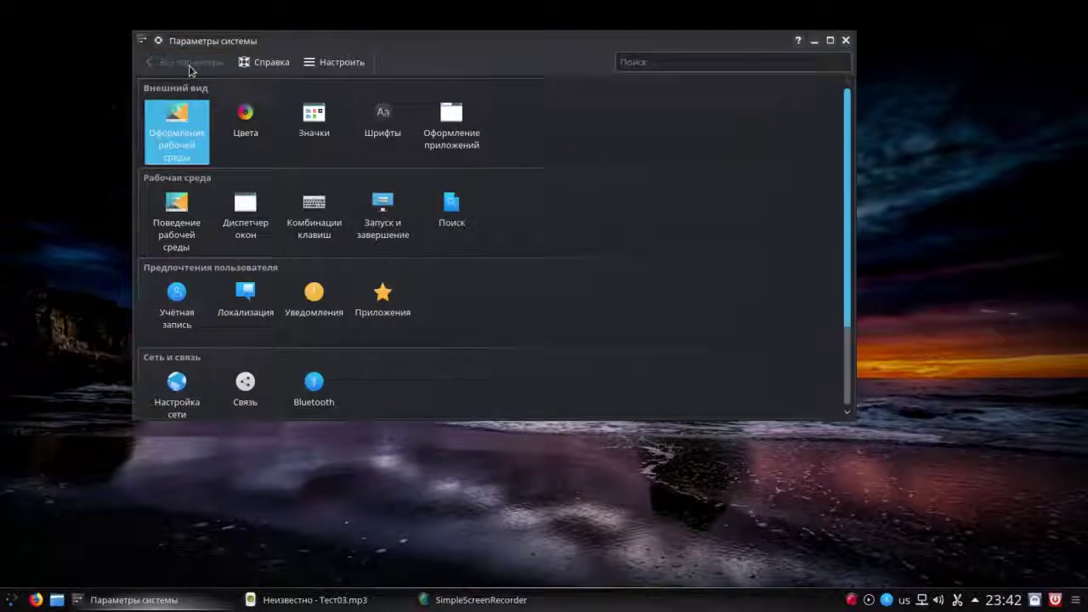
mouse_move(192, 146)
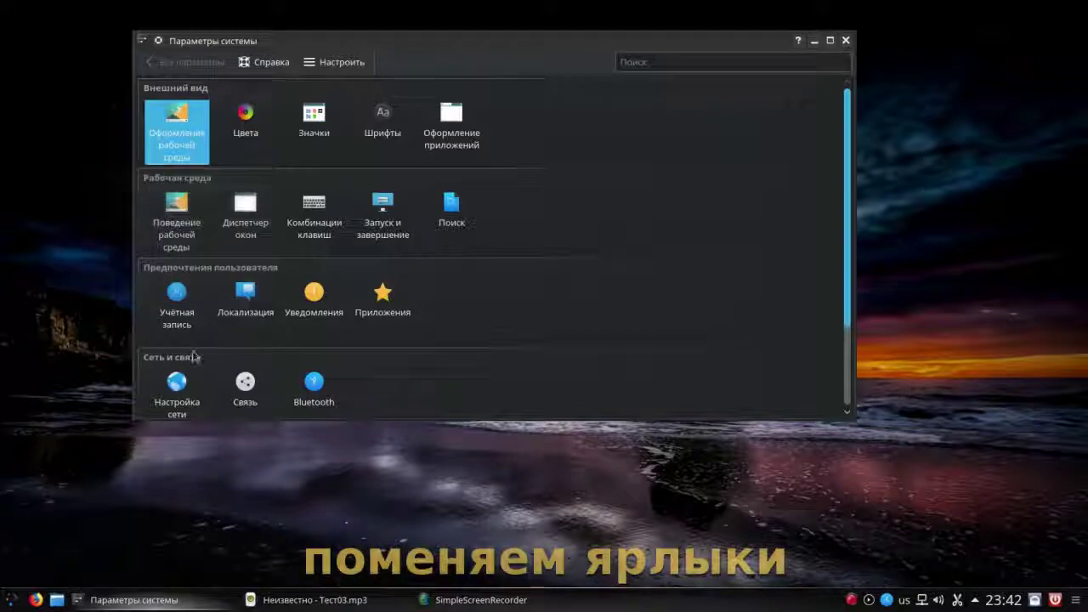
click(313, 118)
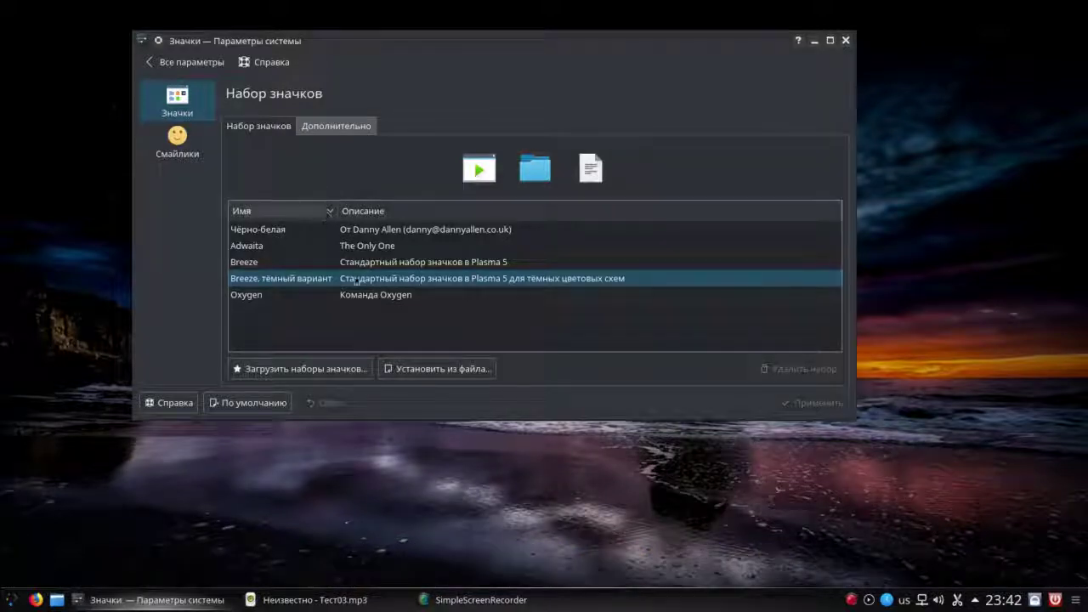
click(364, 296)
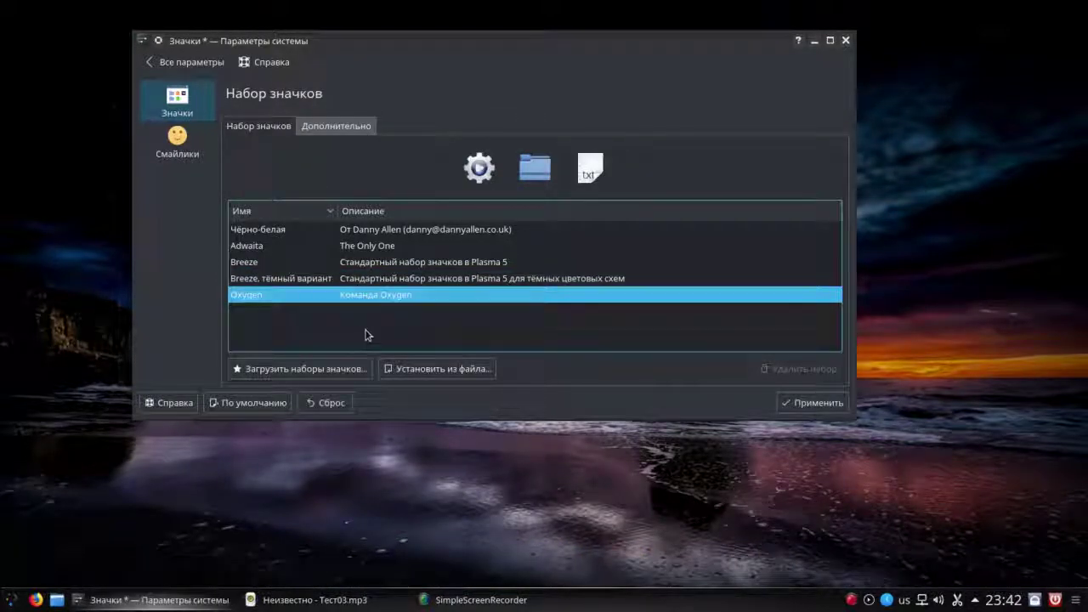
click(832, 406)
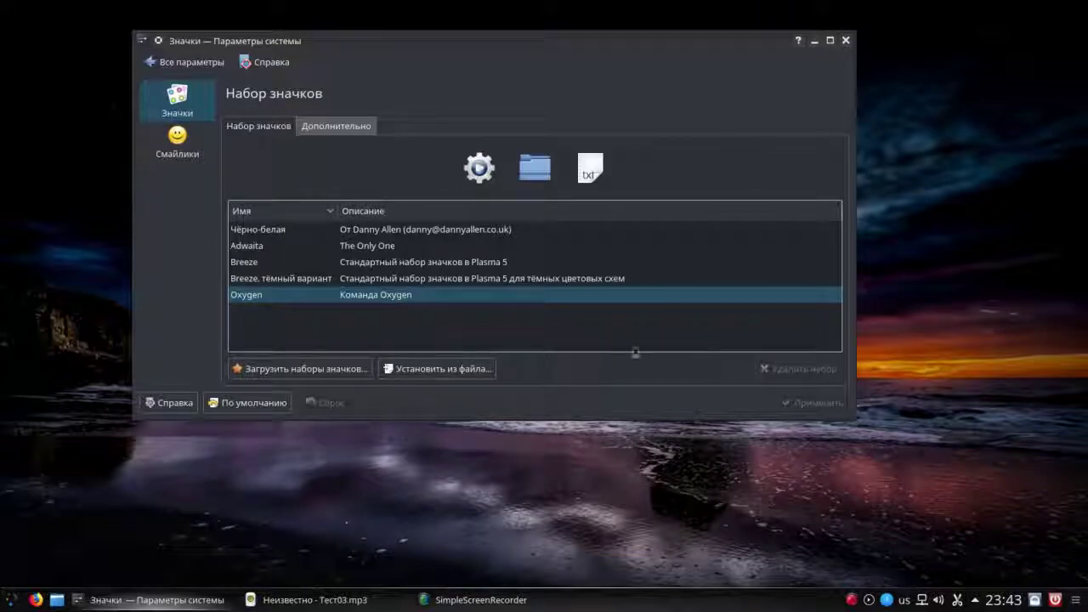
Check how the application launcher's favourites and application categories look with the new icon set, and close the launcher.
click(13, 602)
click(13, 602)
click(12, 601)
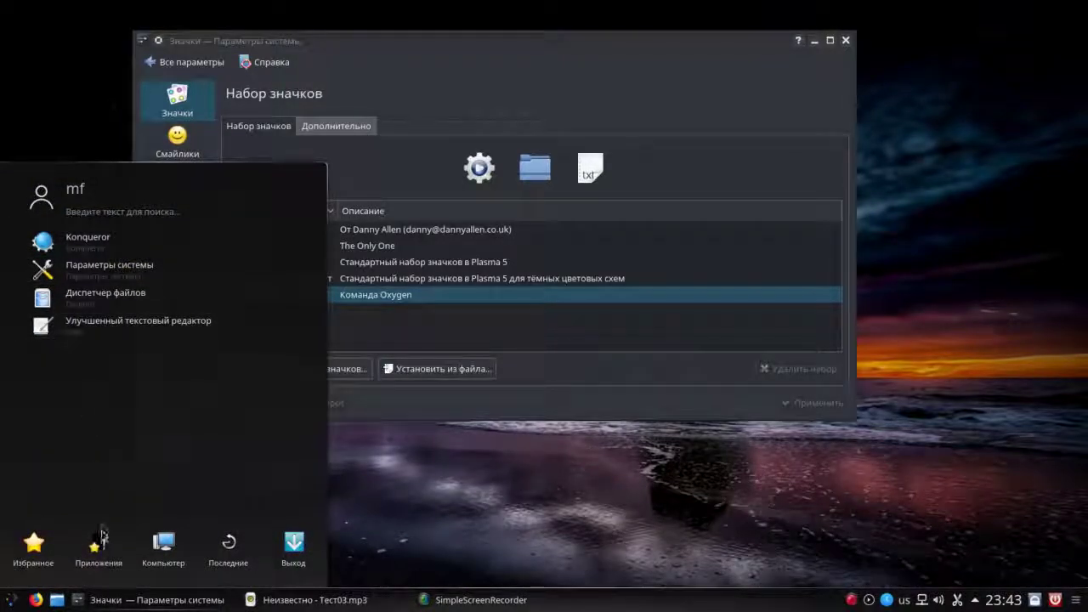
mouse_move(170, 550)
mouse_move(111, 554)
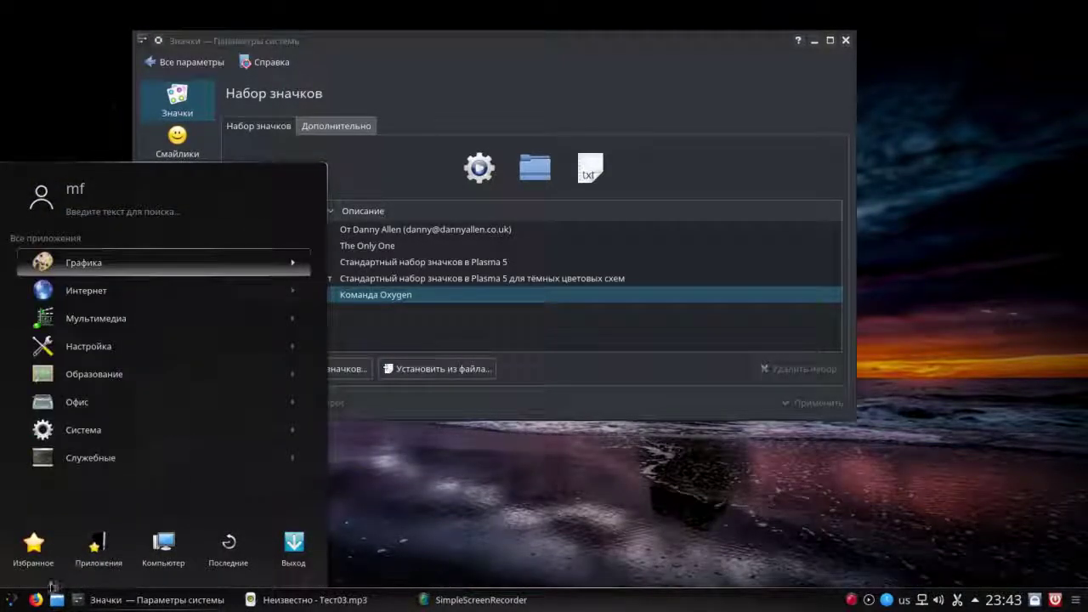
click(16, 601)
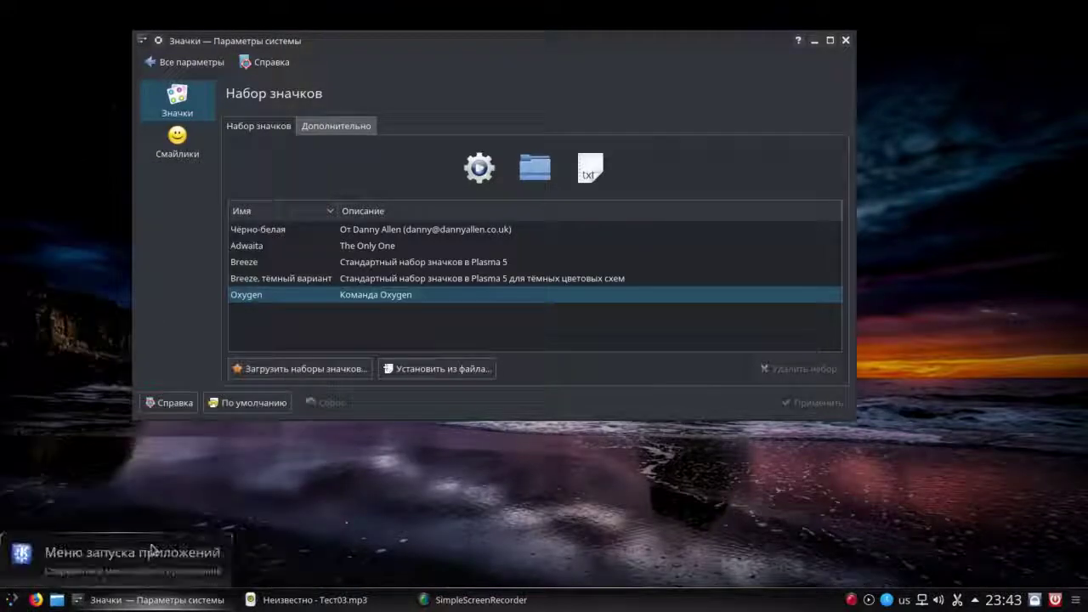
Set the mouse to open files and folders with a double click (Двойной щелчок), apply it and close the system settings.
click(180, 65)
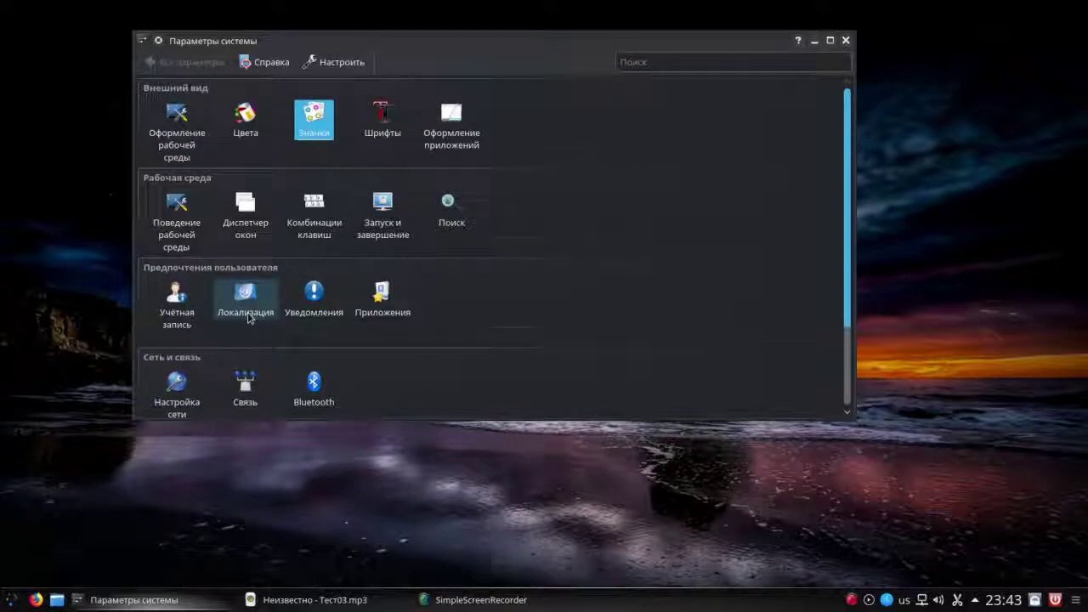
scroll(246, 306, down, 2)
scroll(247, 318, down, 1)
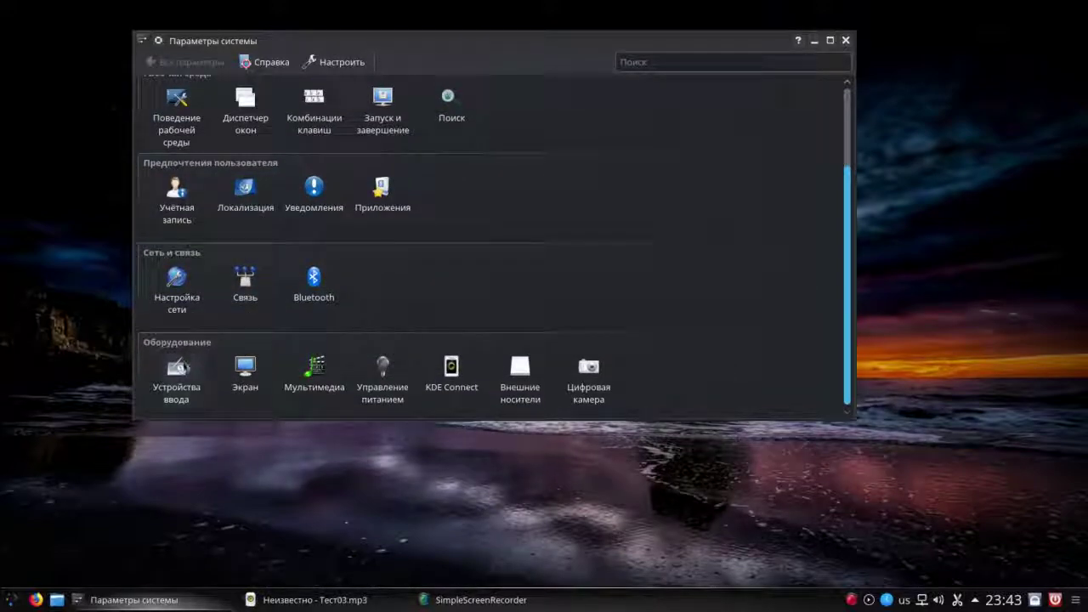
click(176, 370)
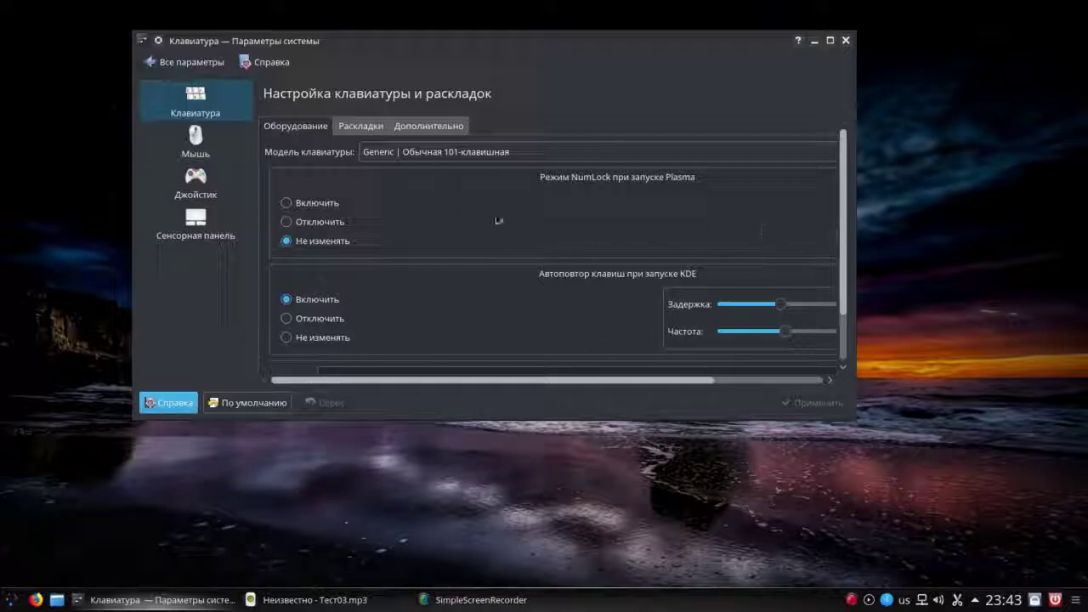
click(192, 146)
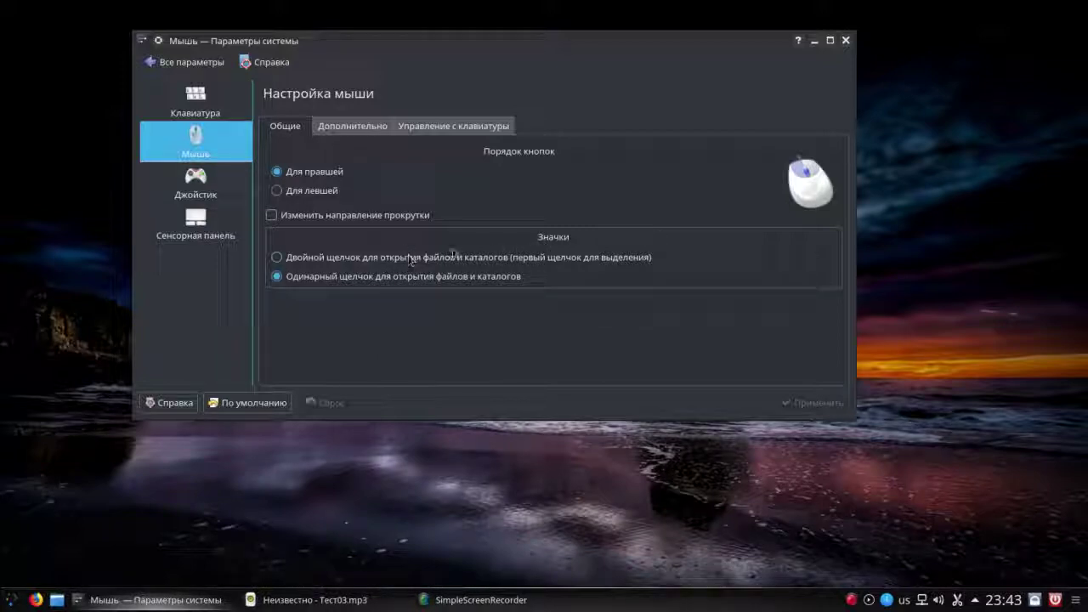
click(276, 258)
click(829, 401)
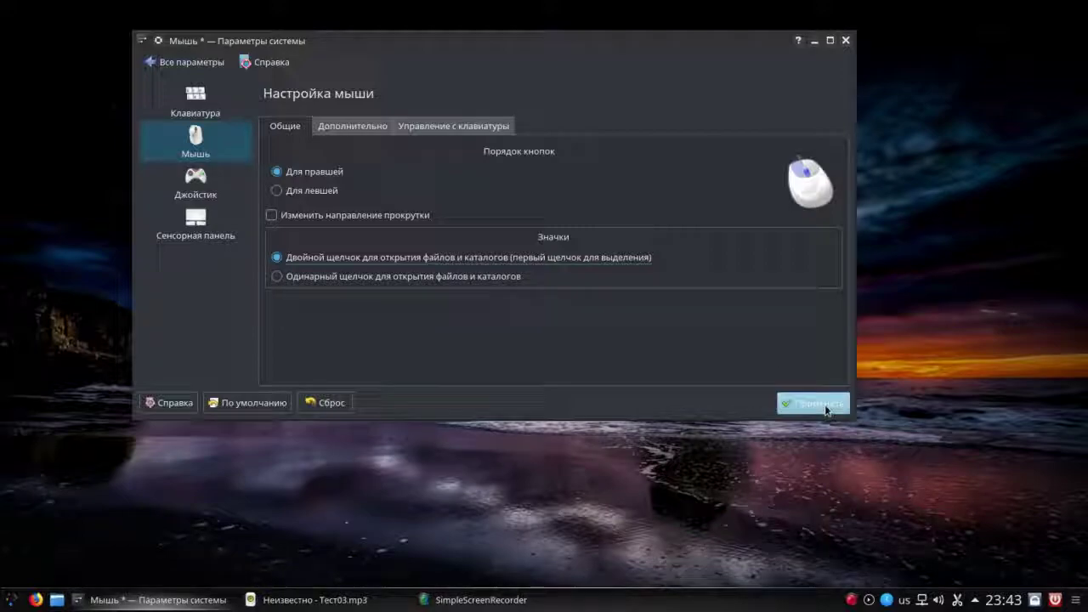
click(846, 41)
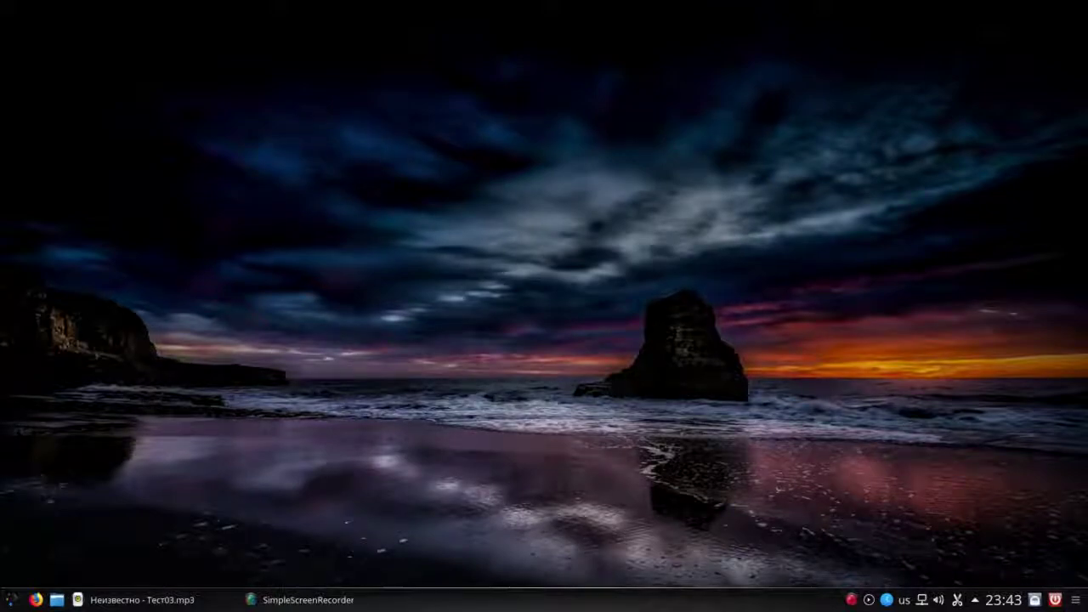
Set the keyboard layout indicator to show the country flag (Флаг страны), apply it and close the layout settings.
right_click(903, 599)
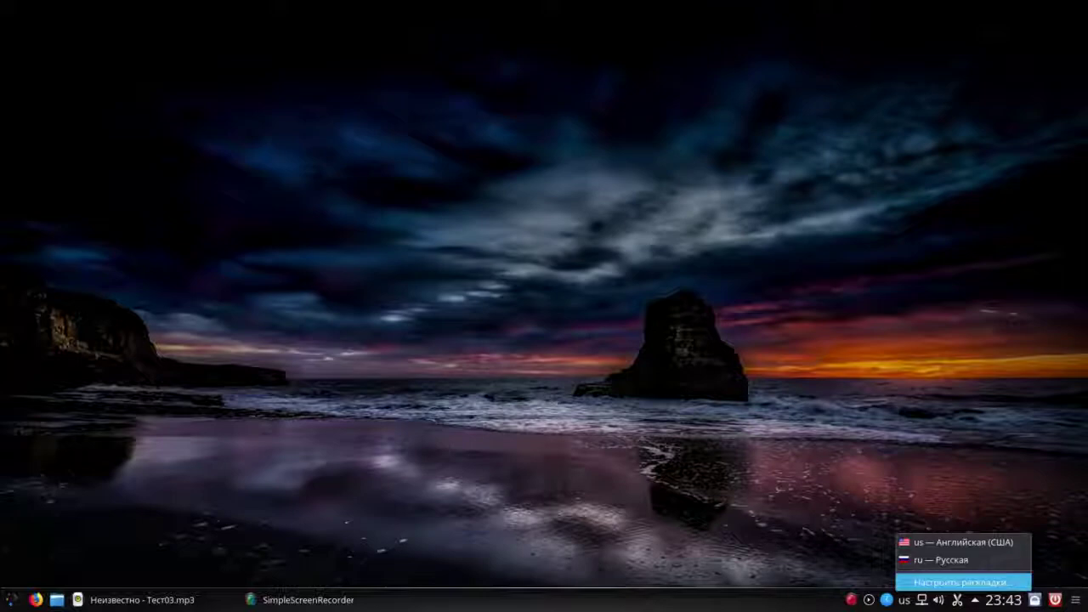
click(962, 583)
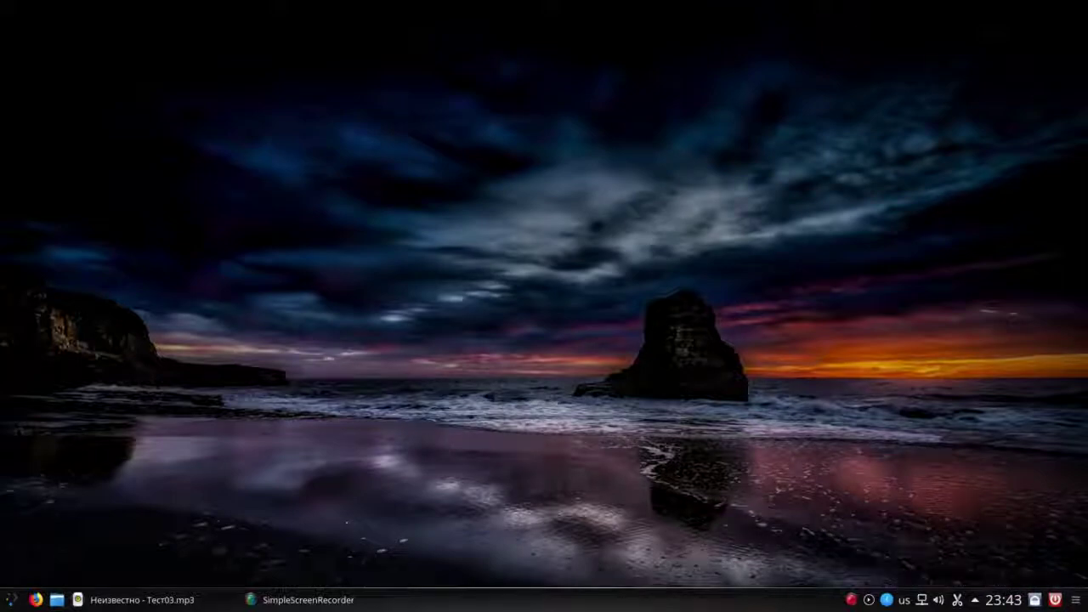
right_click(903, 599)
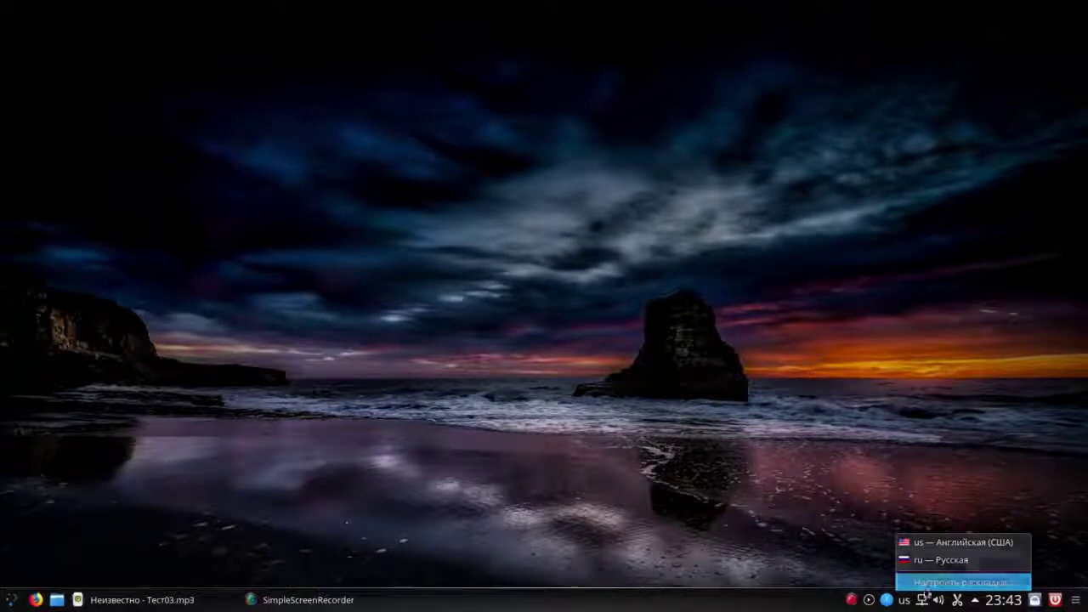
click(963, 582)
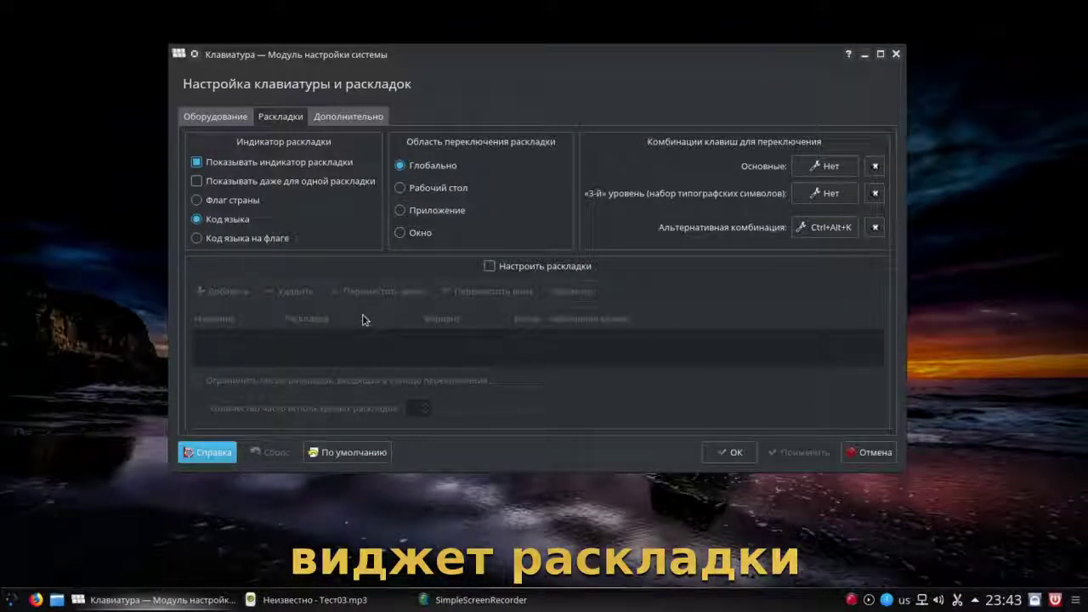
click(197, 201)
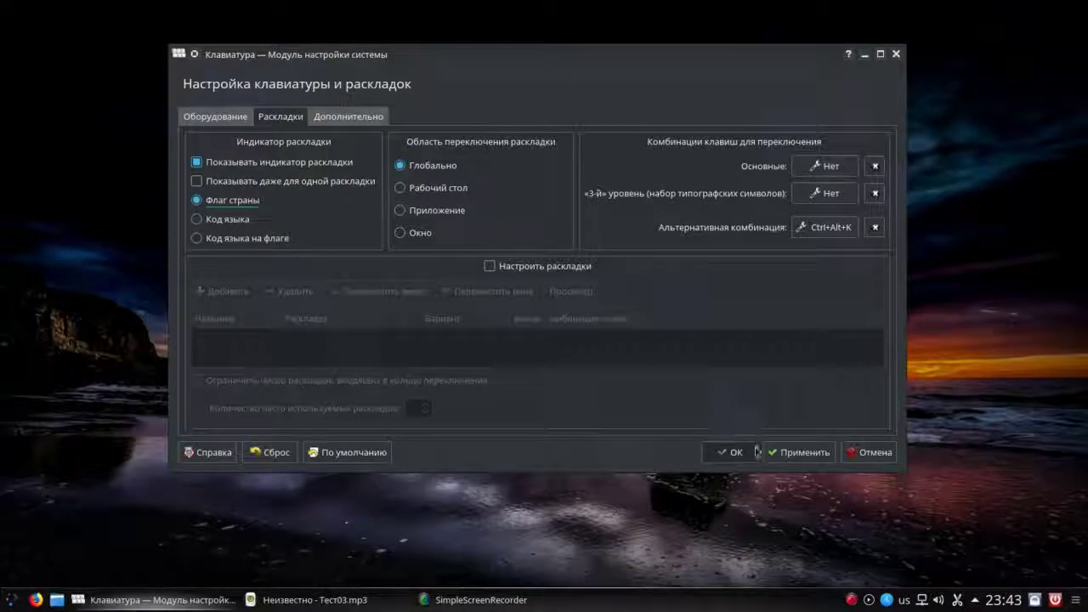
click(799, 455)
click(895, 54)
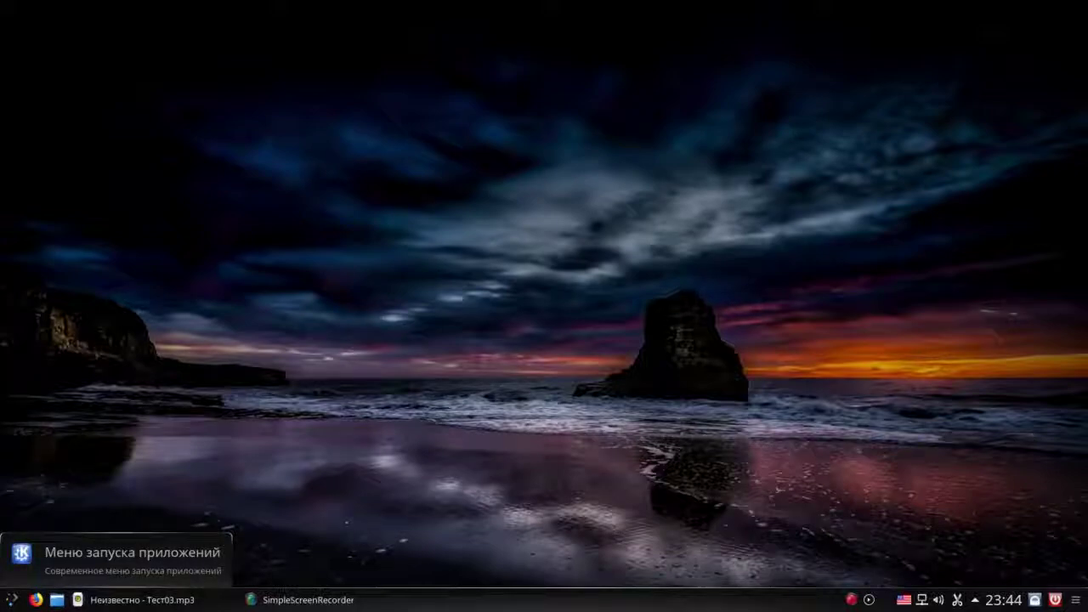
Change the application launcher's icon to the first Debian swirl emblem from the Эмблемы system icons and apply it.
right_click(12, 599)
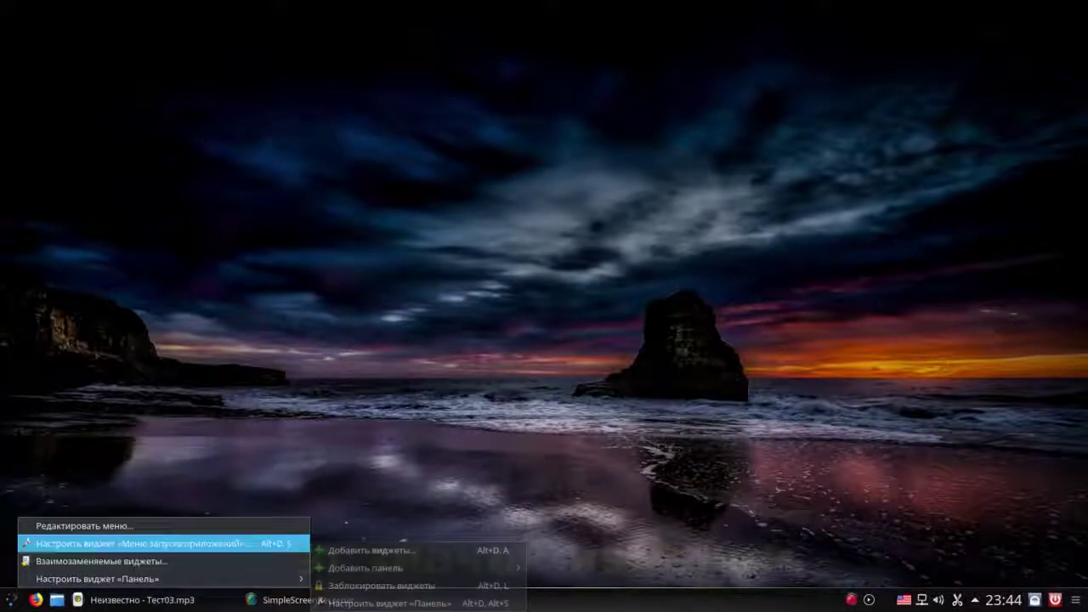
key(Return)
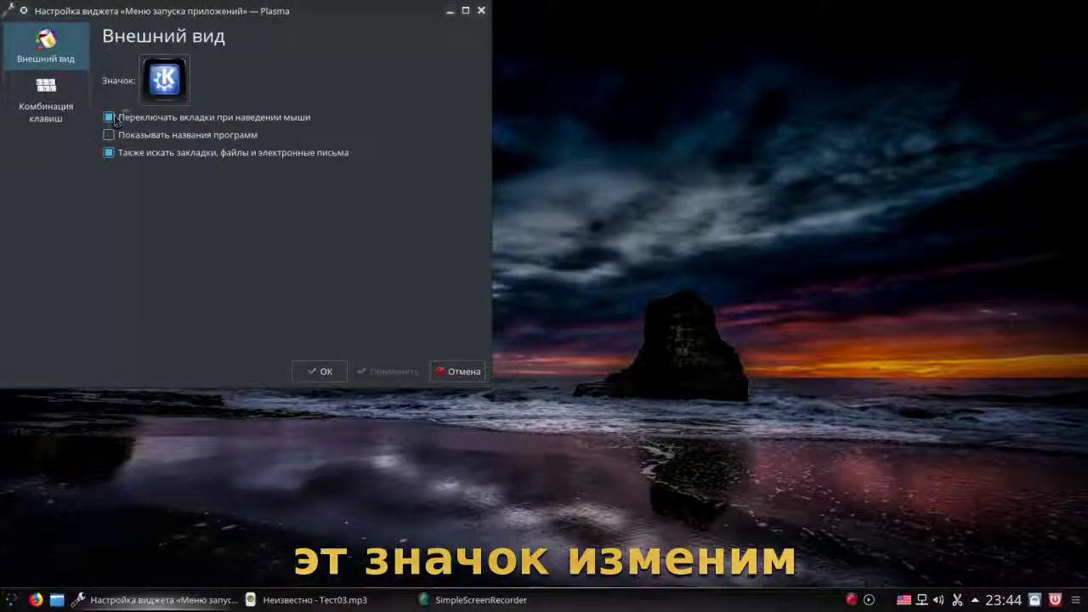
click(164, 79)
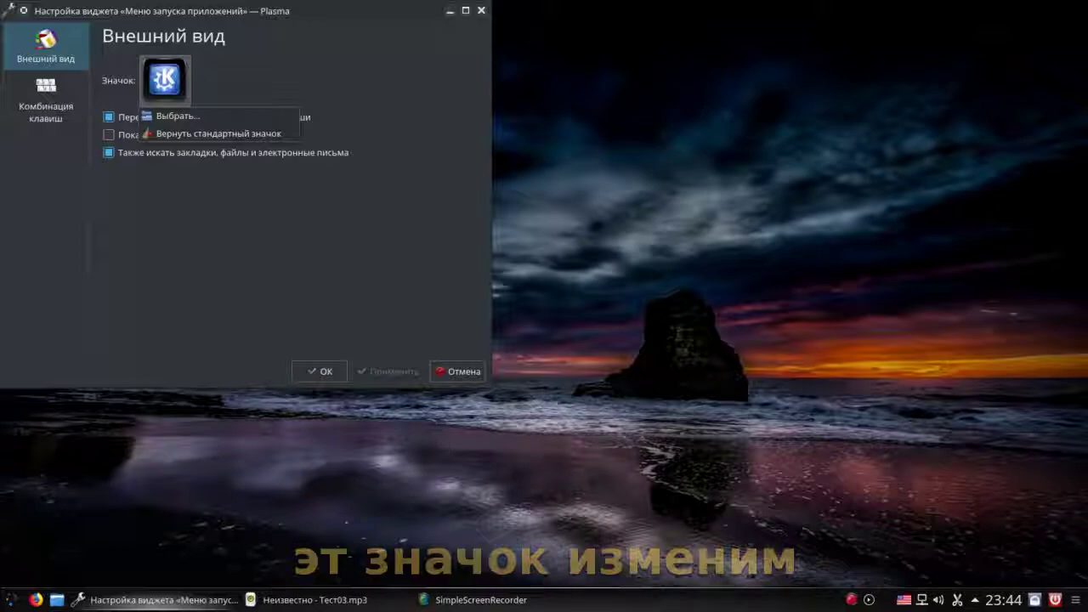
key(Return)
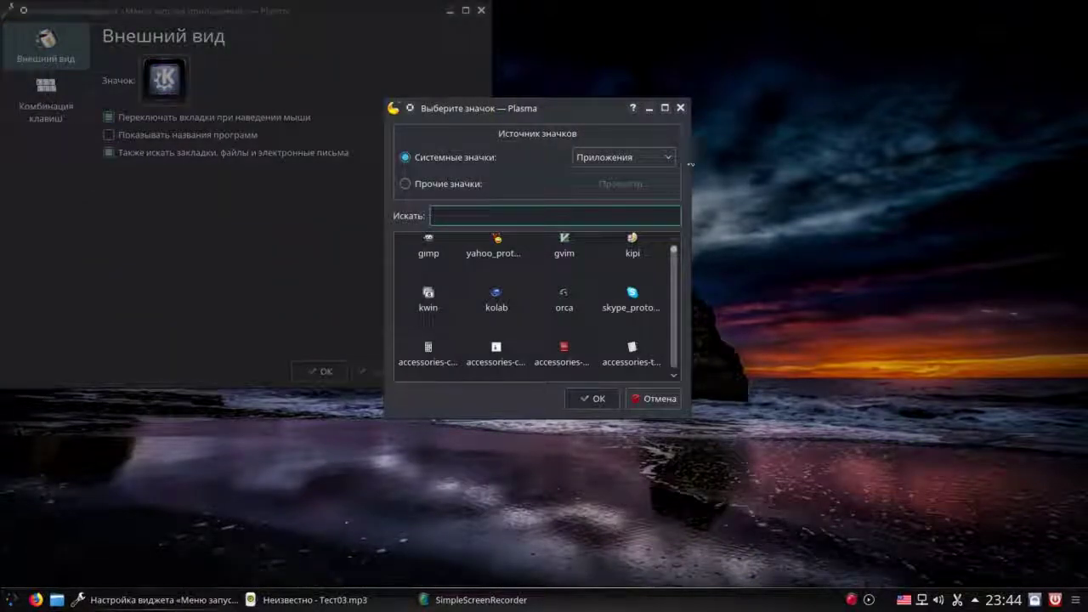
click(624, 158)
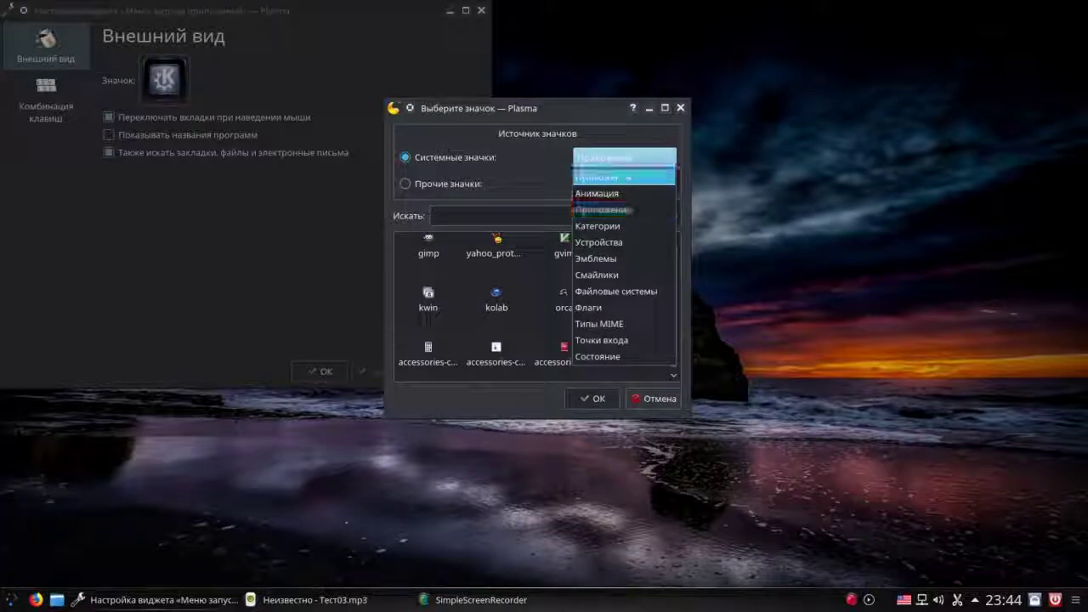
key(Down)
key(Return)
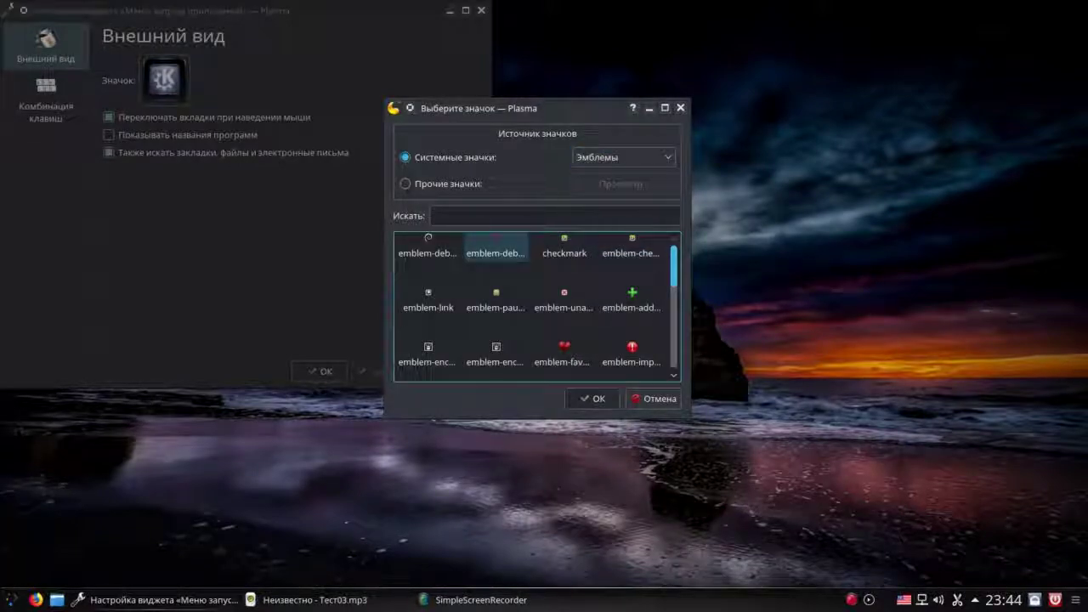
click(496, 247)
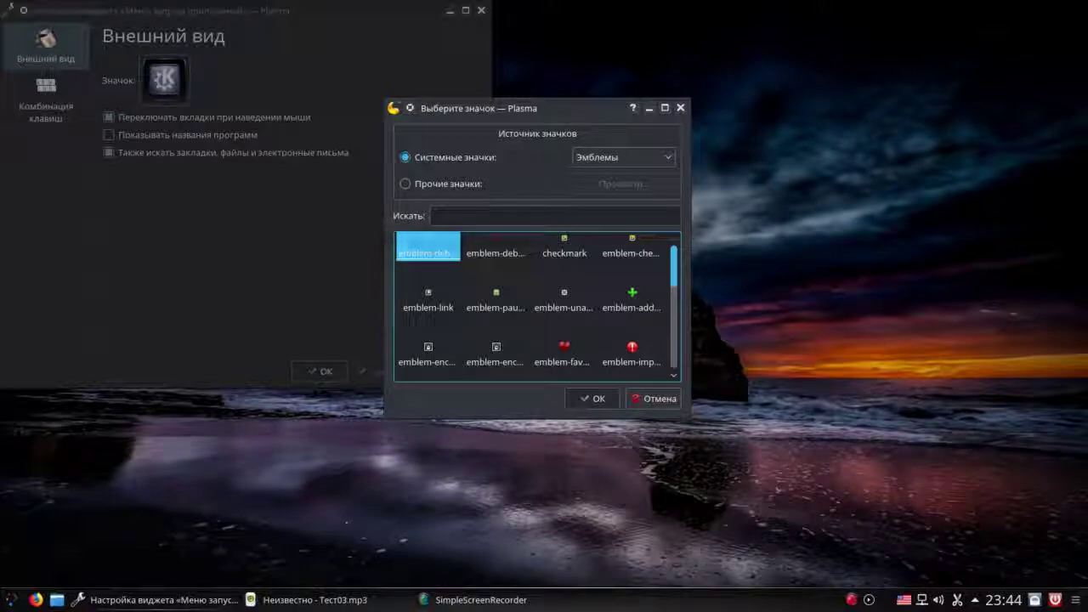
click(592, 398)
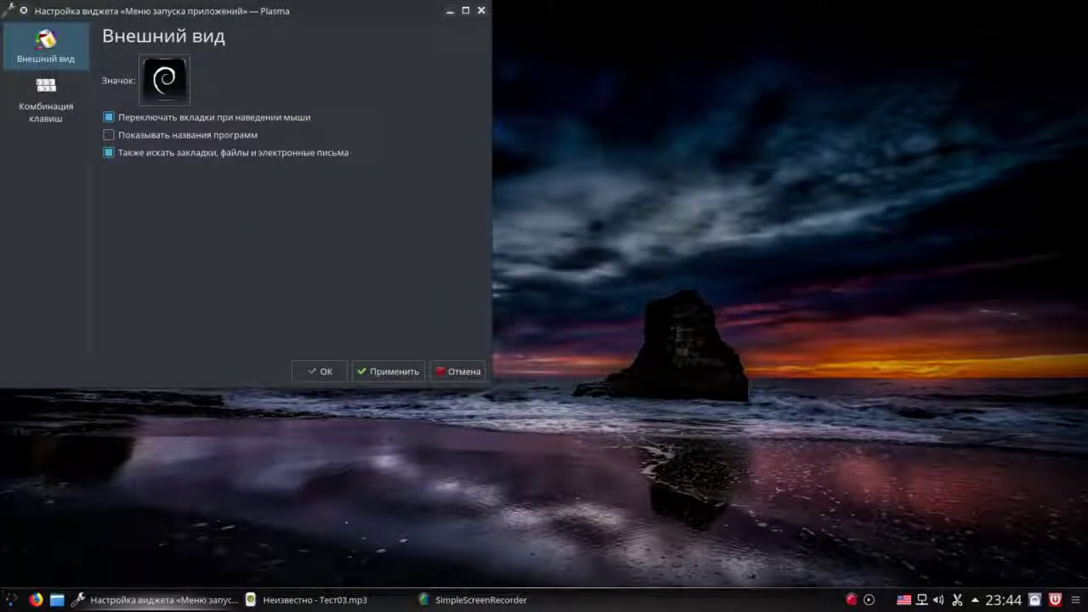
click(387, 372)
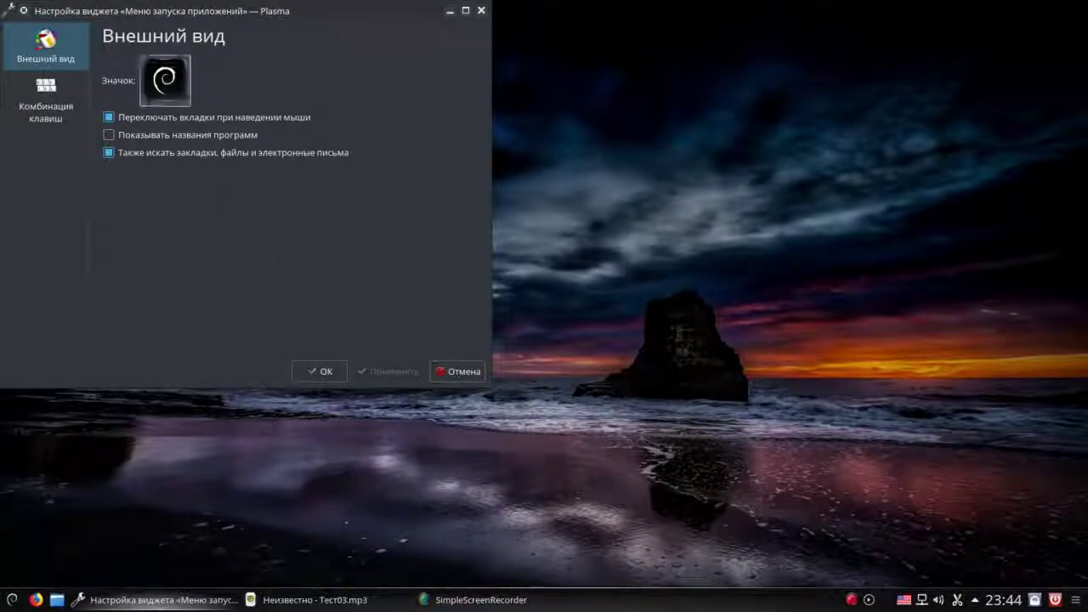
Change the application launcher's icon to the second Debian swirl emblem from the Эмблемы system icons, apply it and close the widget settings.
click(182, 105)
click(182, 113)
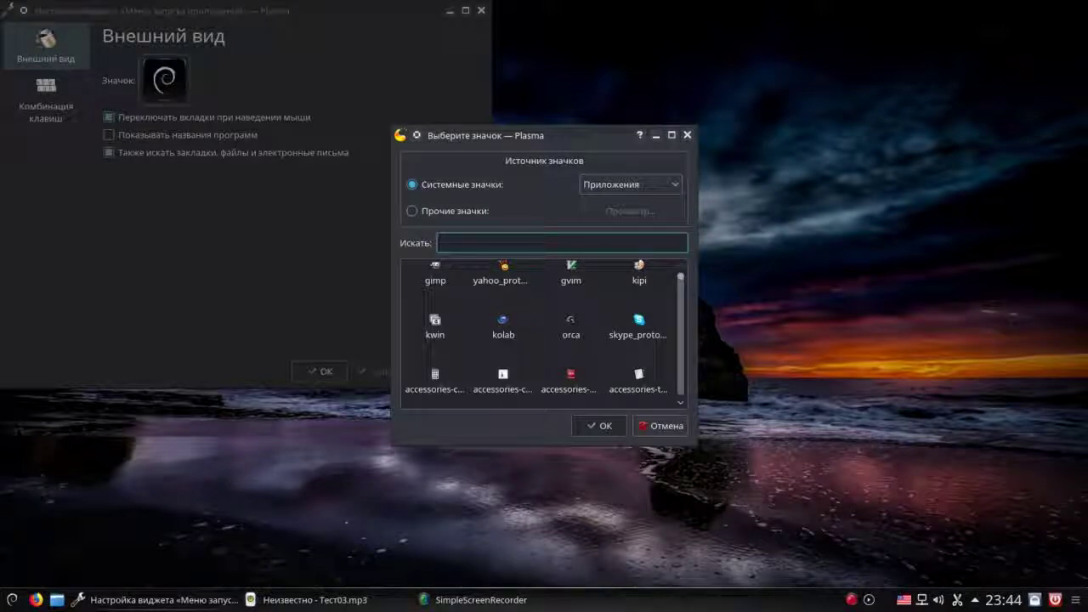
click(630, 184)
click(612, 285)
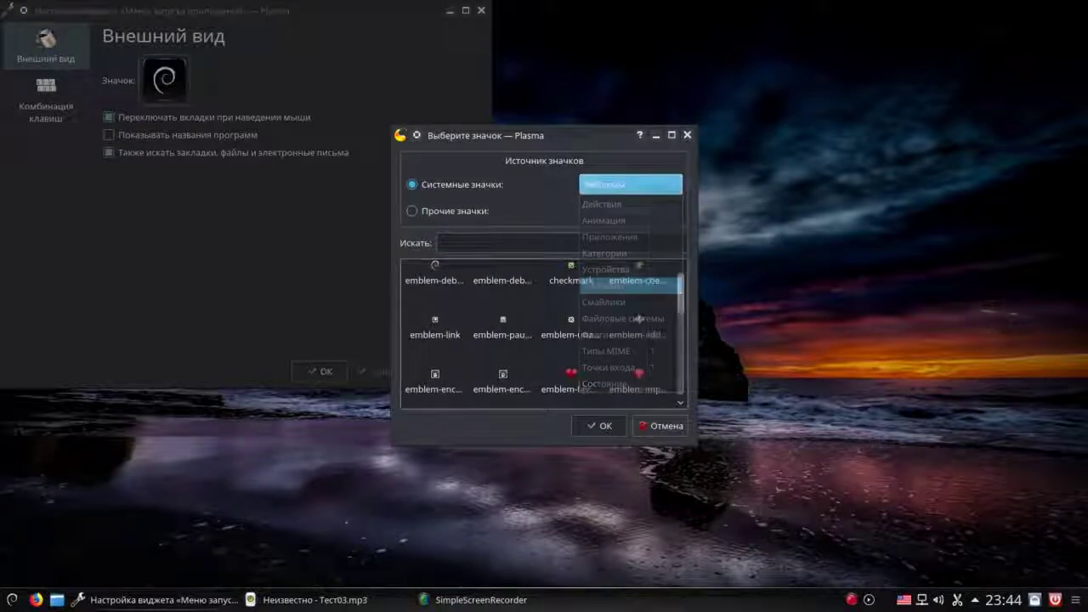
click(503, 276)
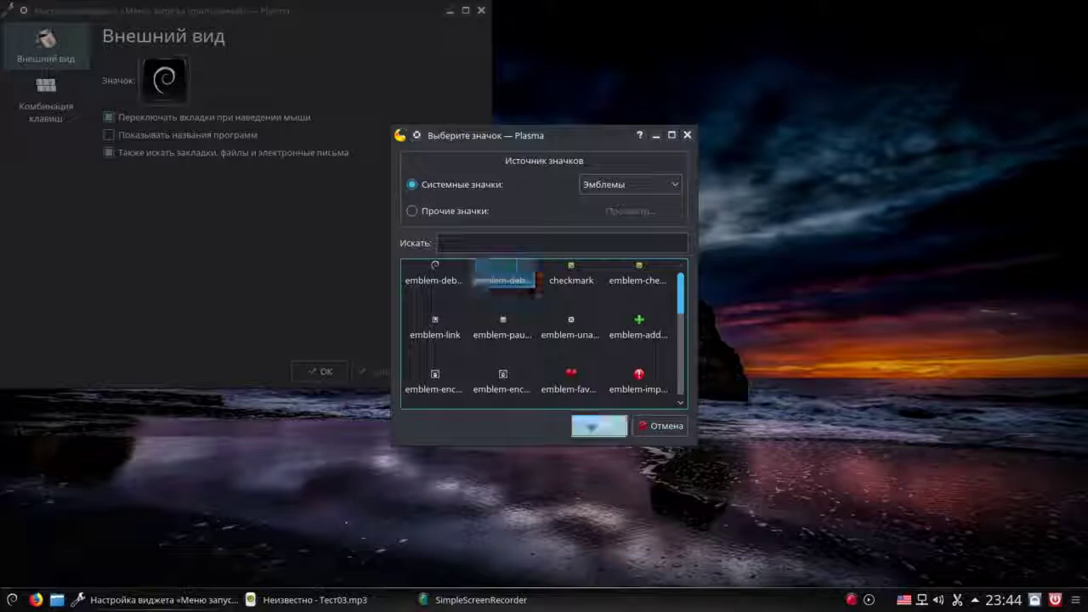
click(592, 427)
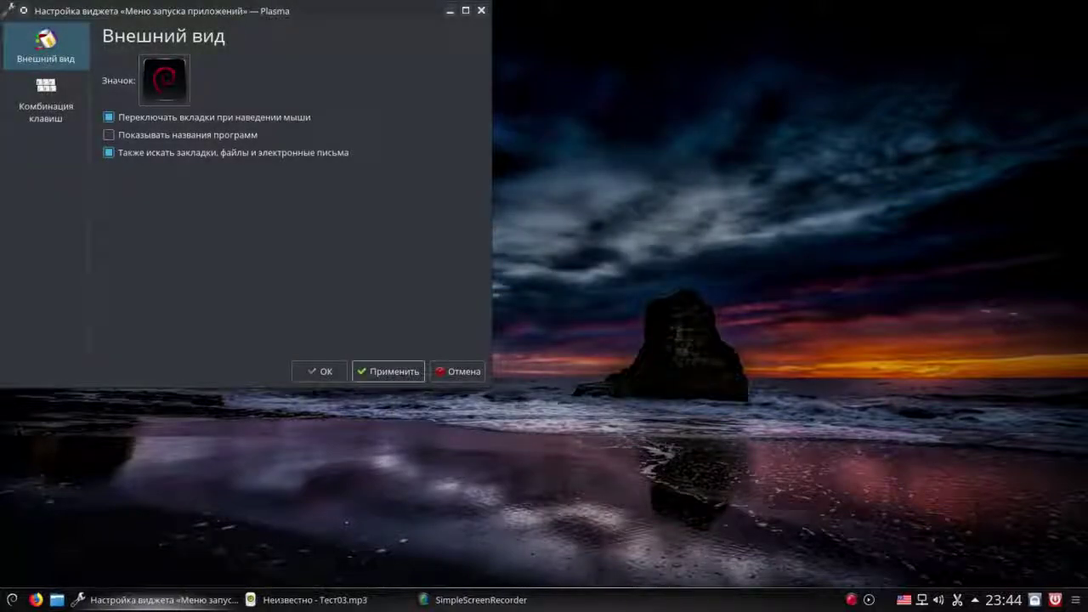
click(388, 371)
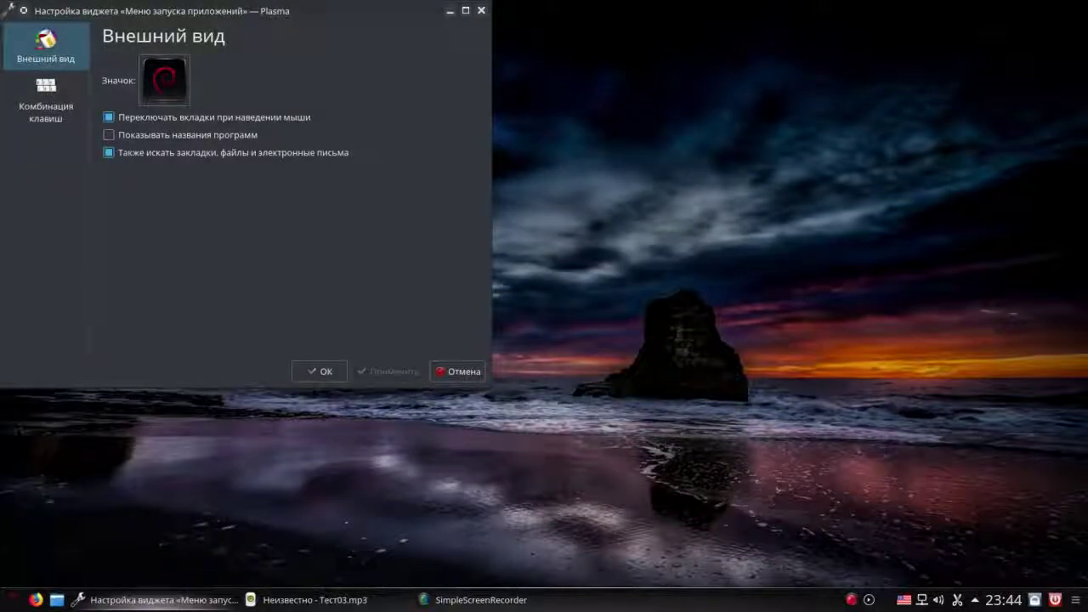
click(481, 12)
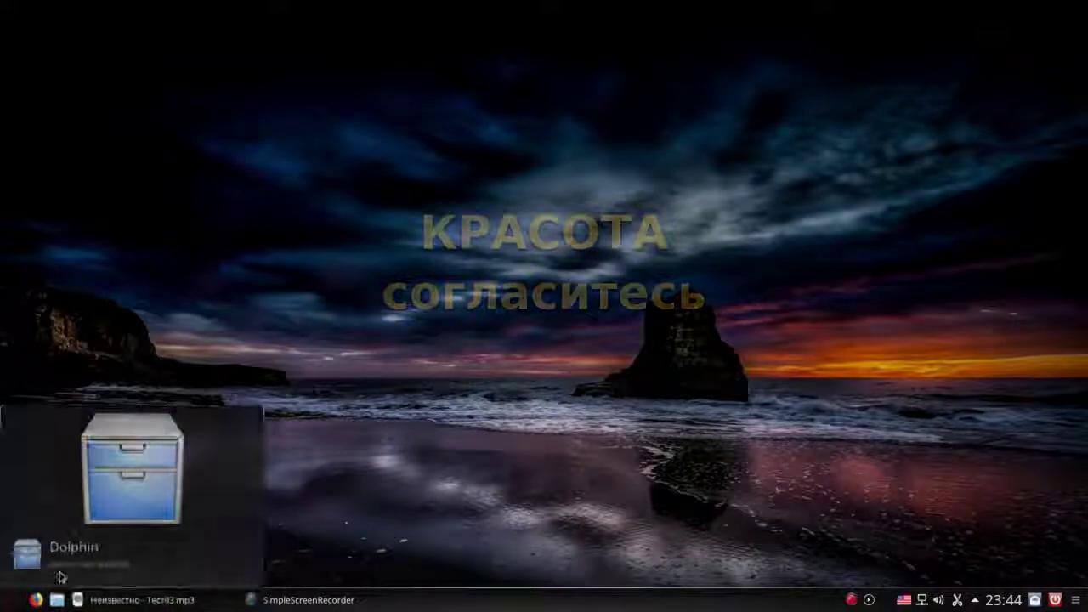
In the Dolphin file manager, go to Загрузки > Для старта > Тест_Изображения > Зелень, view деревья_горы.jpg and close the image viewer.
click(56, 600)
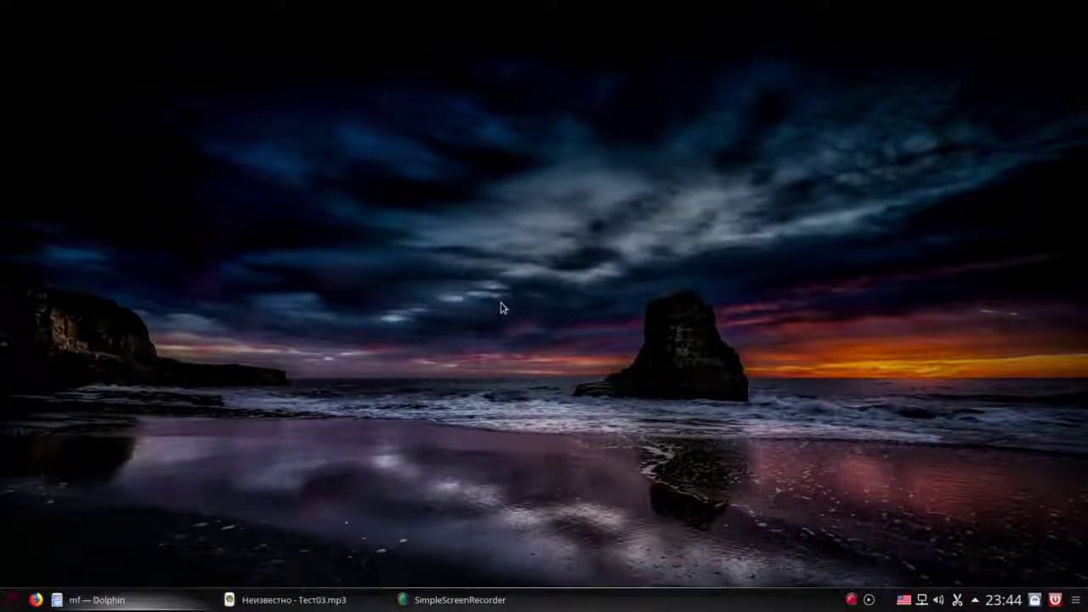
drag(382, 20, 503, 43)
click(491, 126)
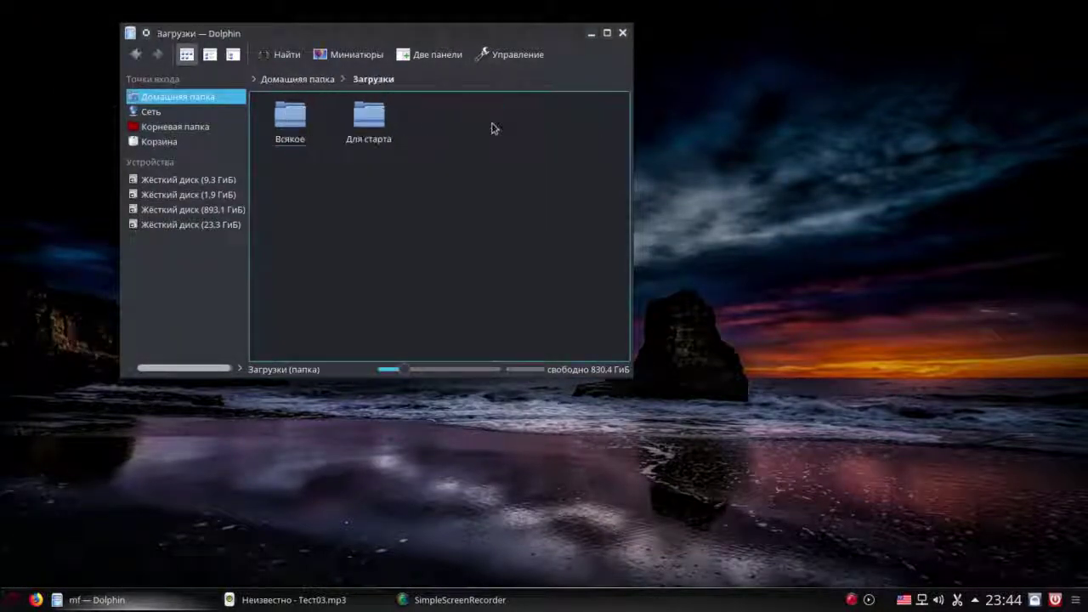
click(363, 119)
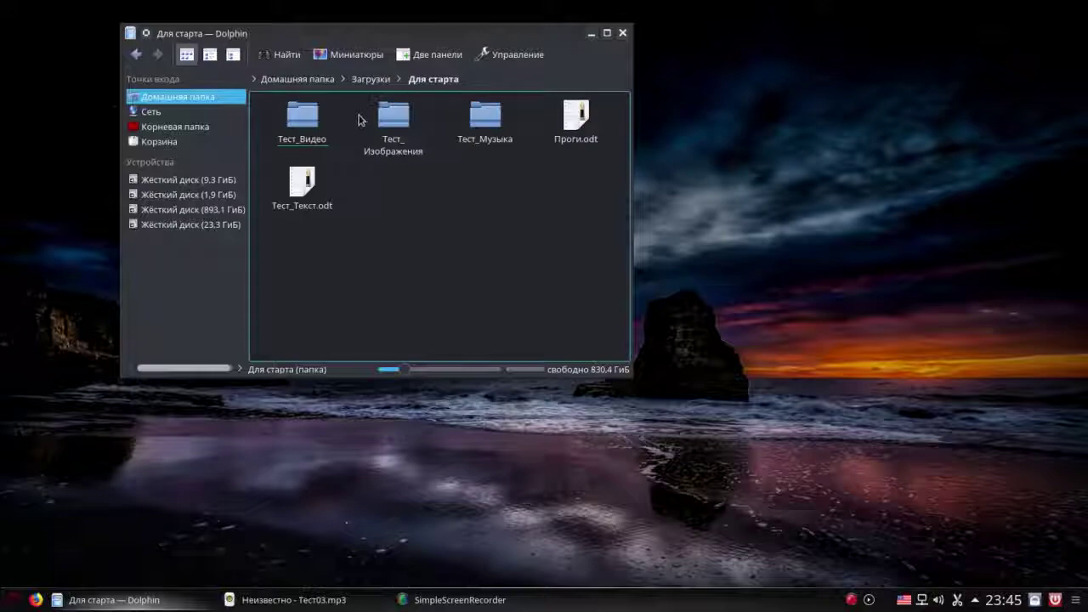
click(408, 127)
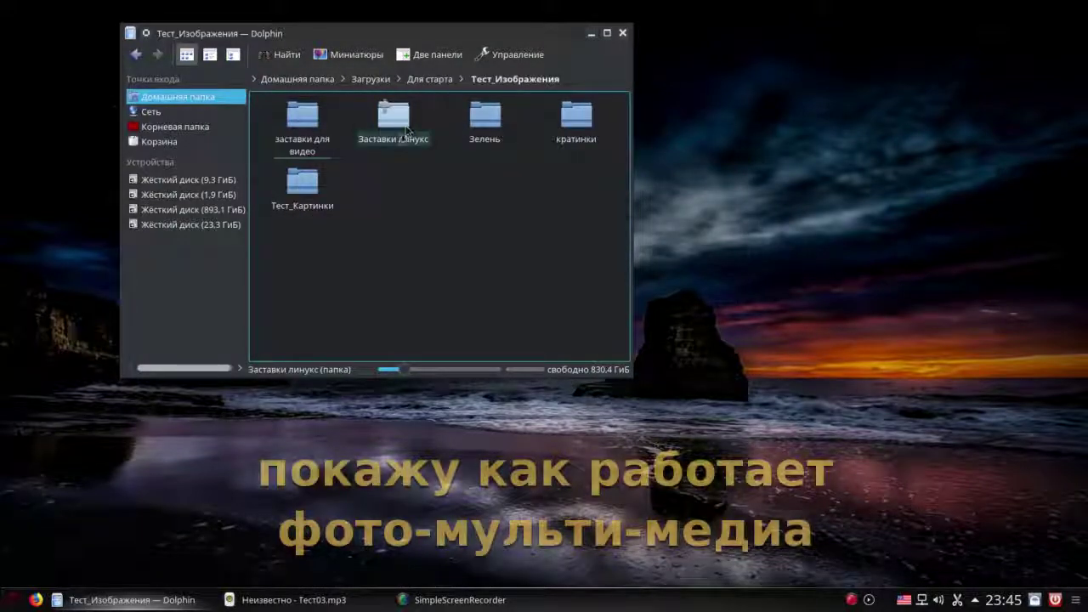
click(487, 136)
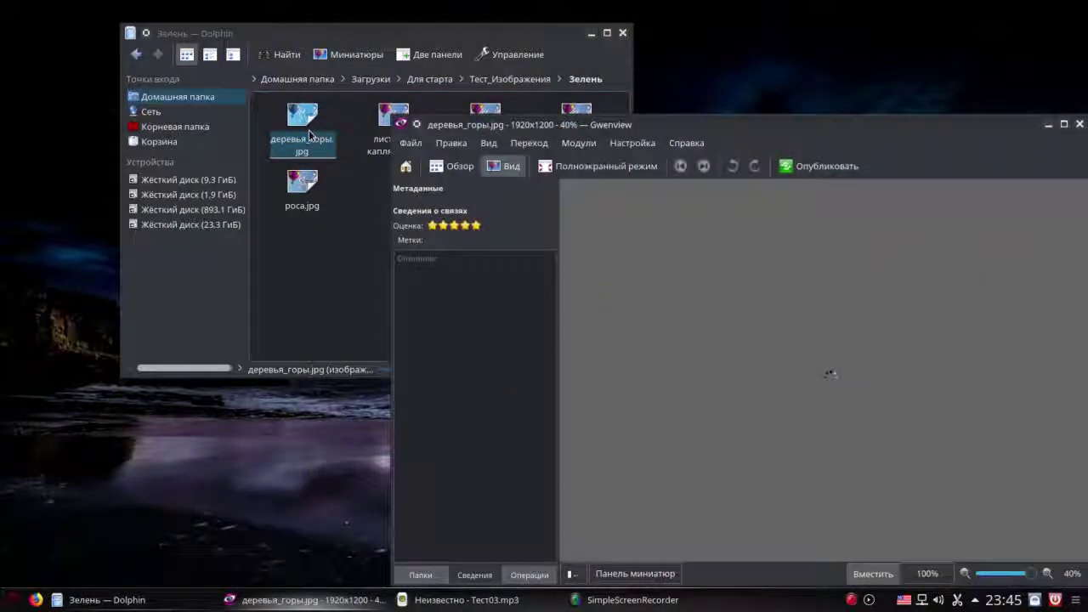
drag(833, 136, 688, 104)
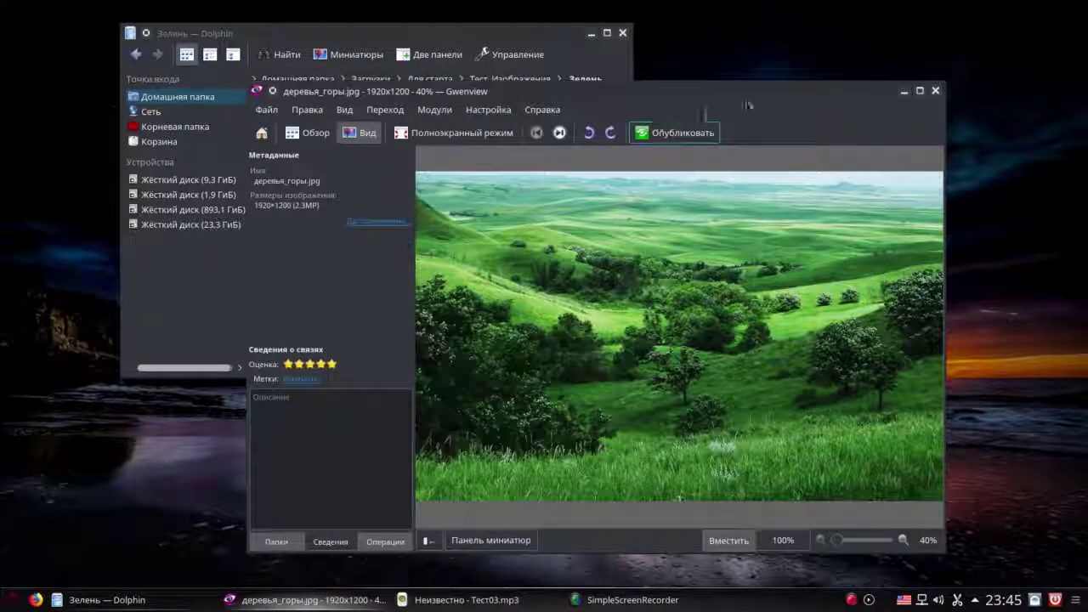
click(935, 92)
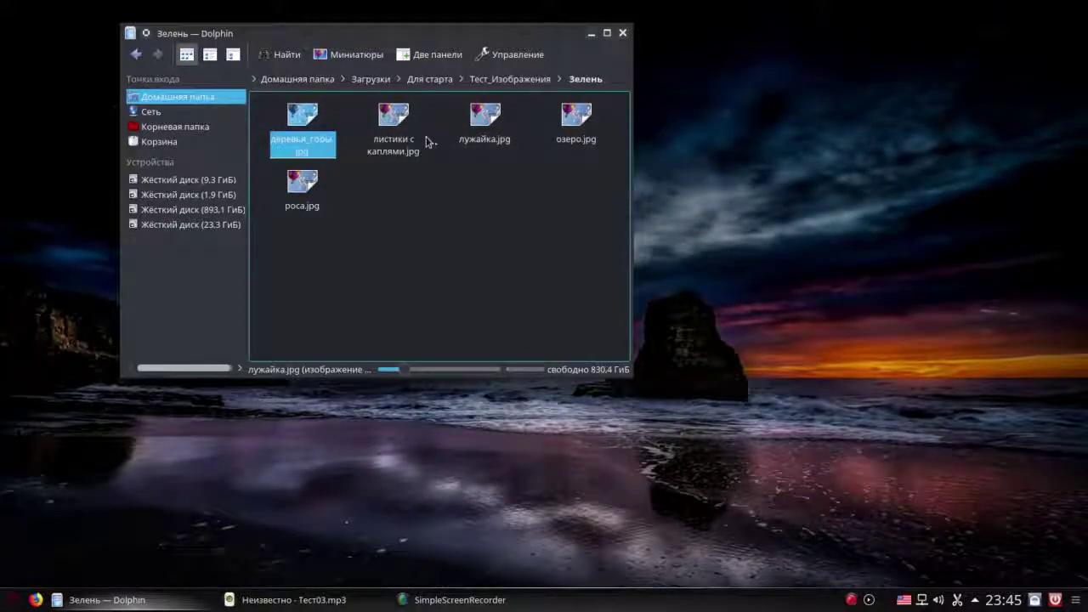
Open лужайка.jpg from the Зелень folder, leaf forward and back through the folder's pictures, and close the image viewer.
click(497, 126)
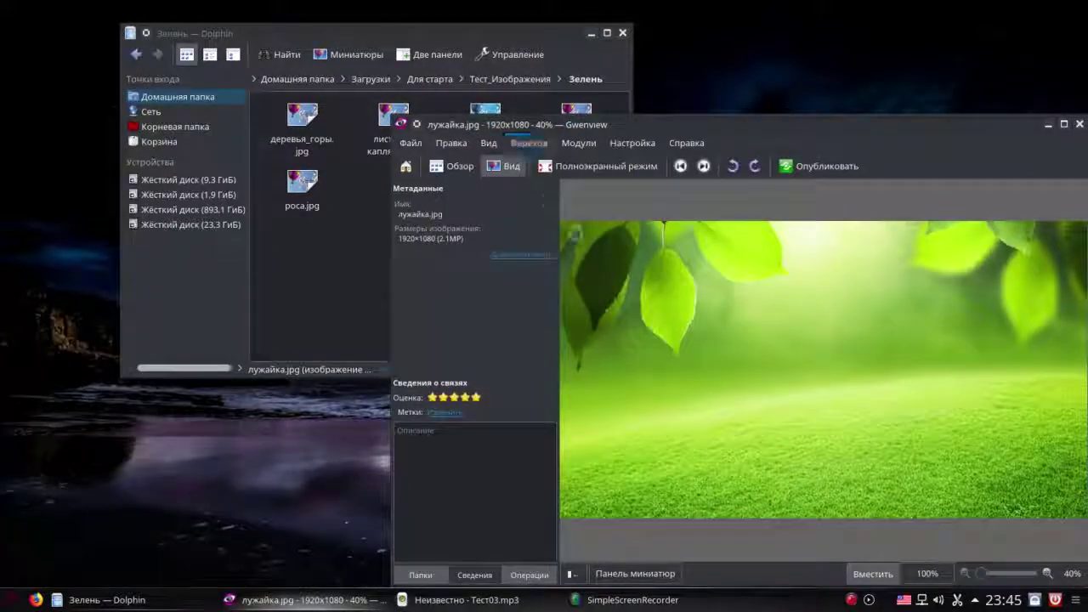
scroll(664, 338, down, 1)
scroll(664, 338, down, 1)
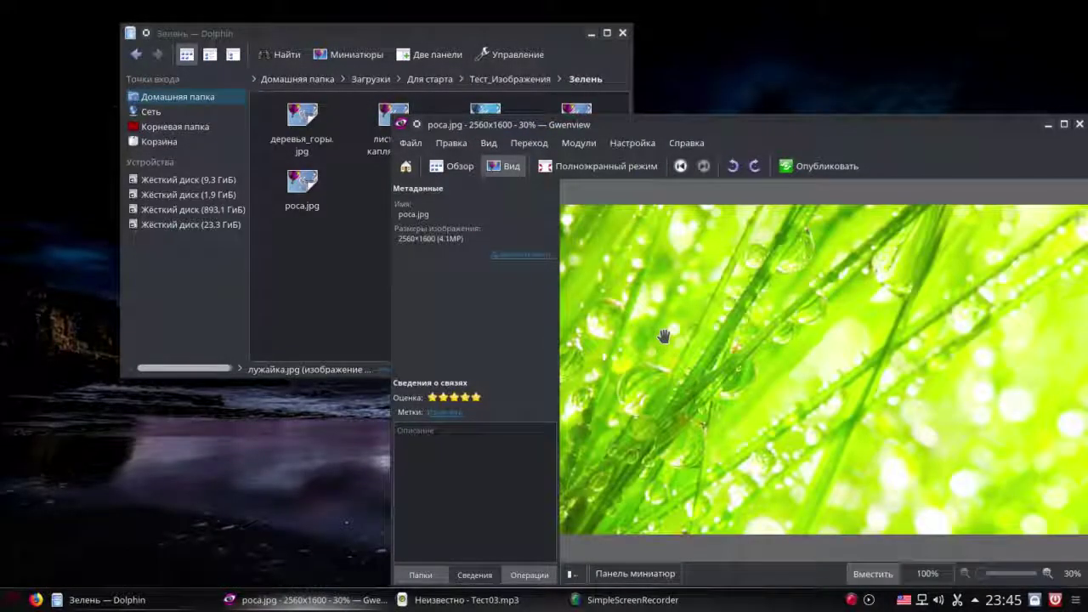
scroll(662, 331, up, 4)
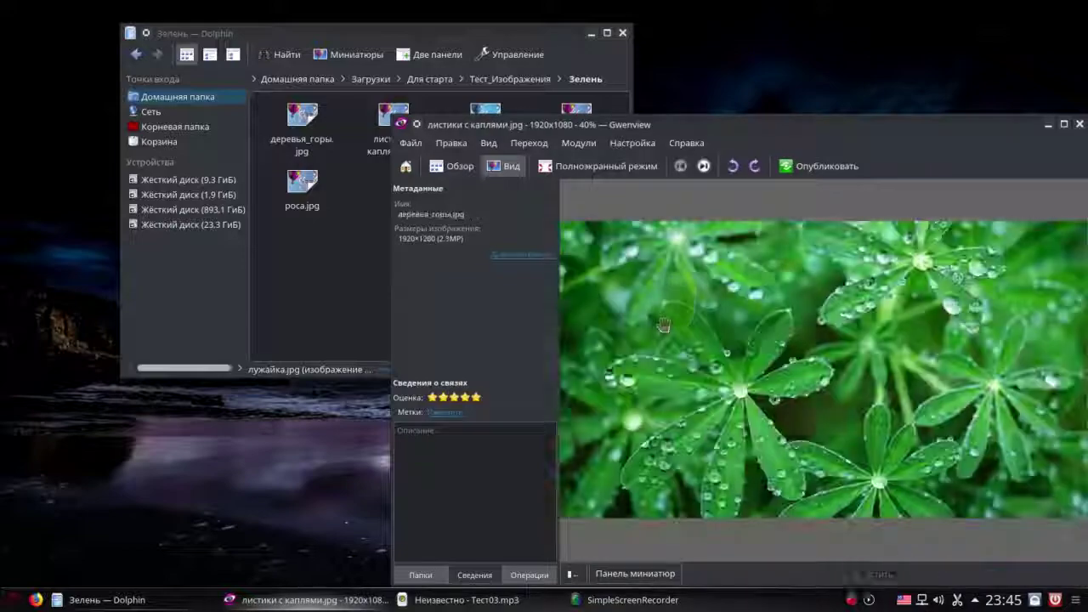
drag(874, 132, 714, 111)
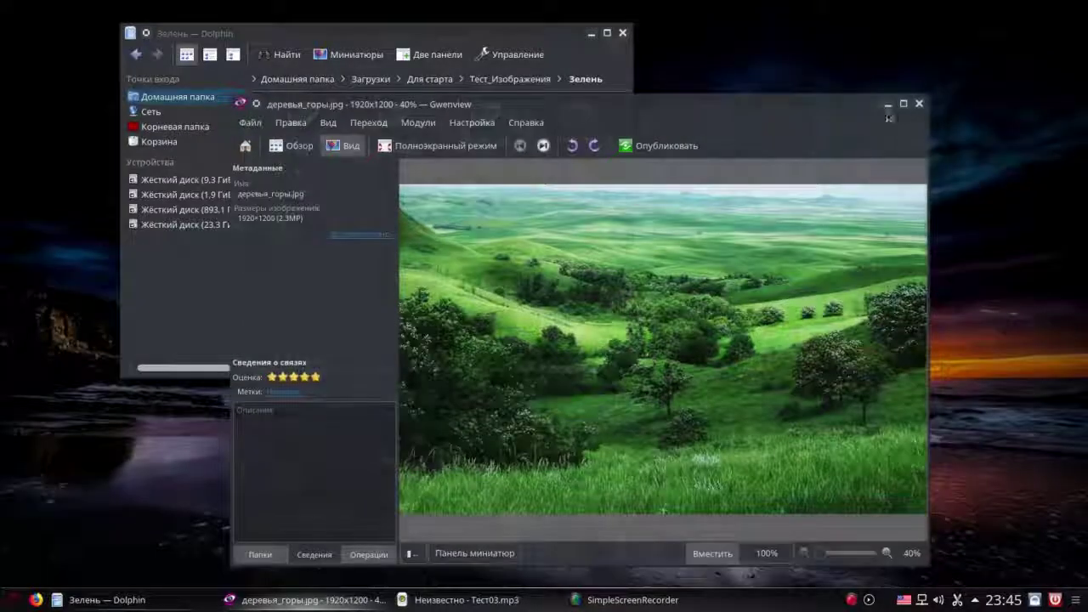
click(918, 104)
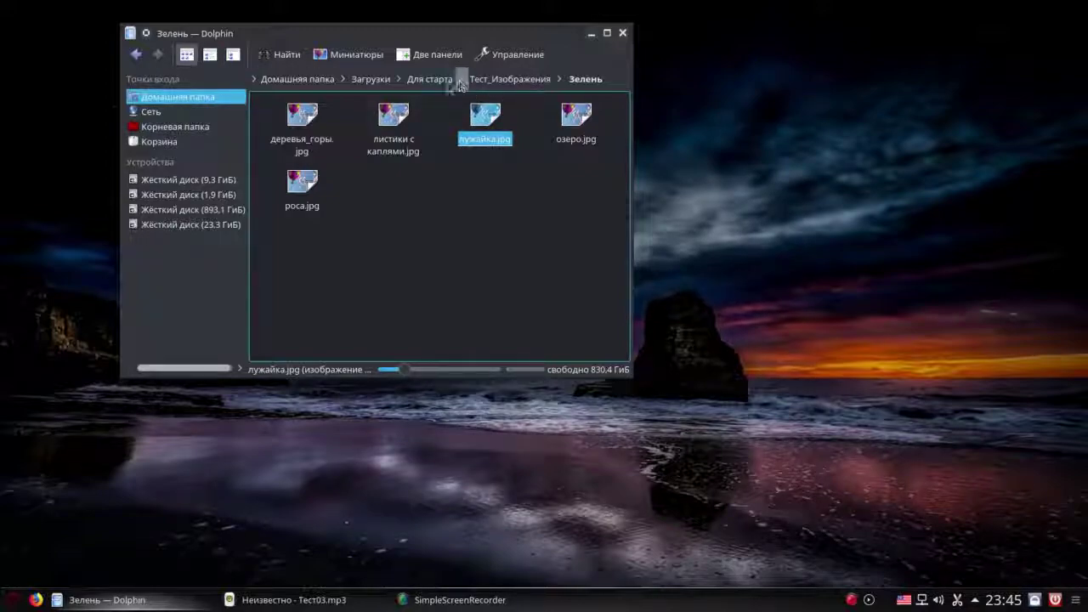
Go back to the Для старта folder and open the тест1 folder inside Тест_Музыка.
click(420, 79)
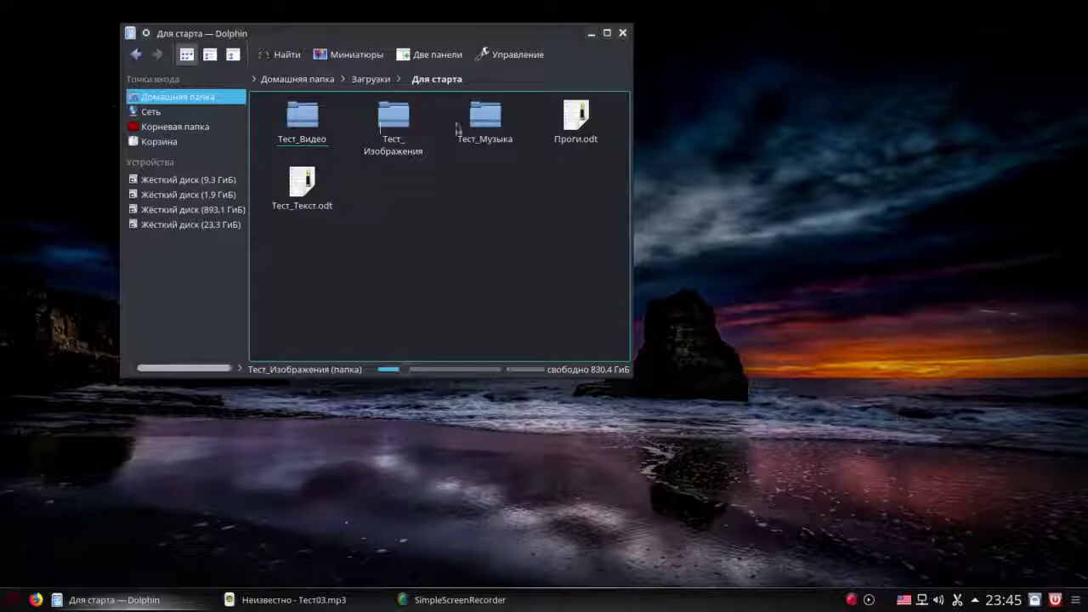
click(486, 123)
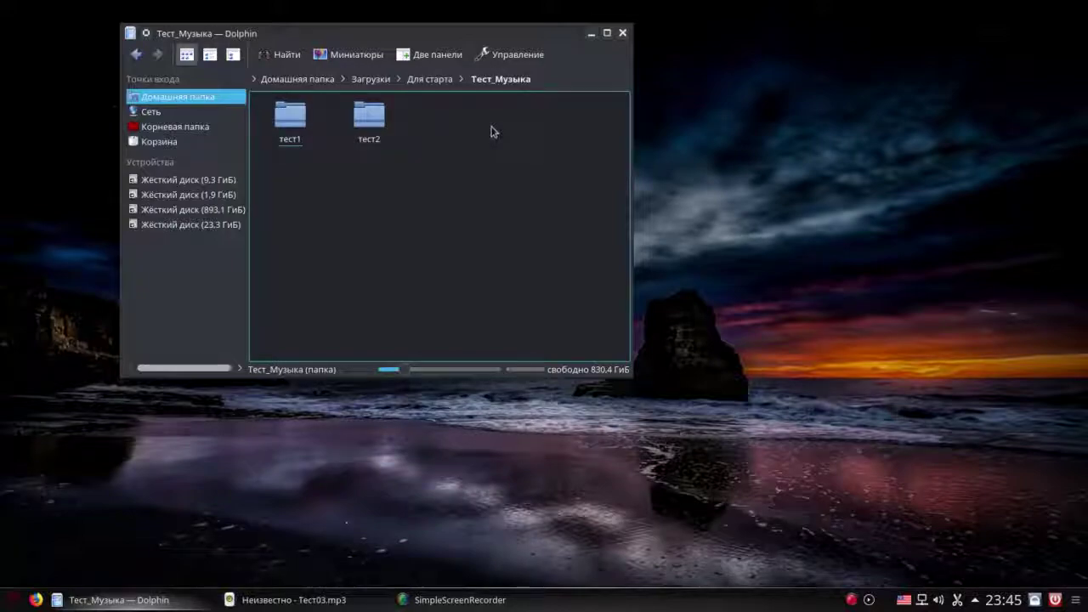
click(304, 132)
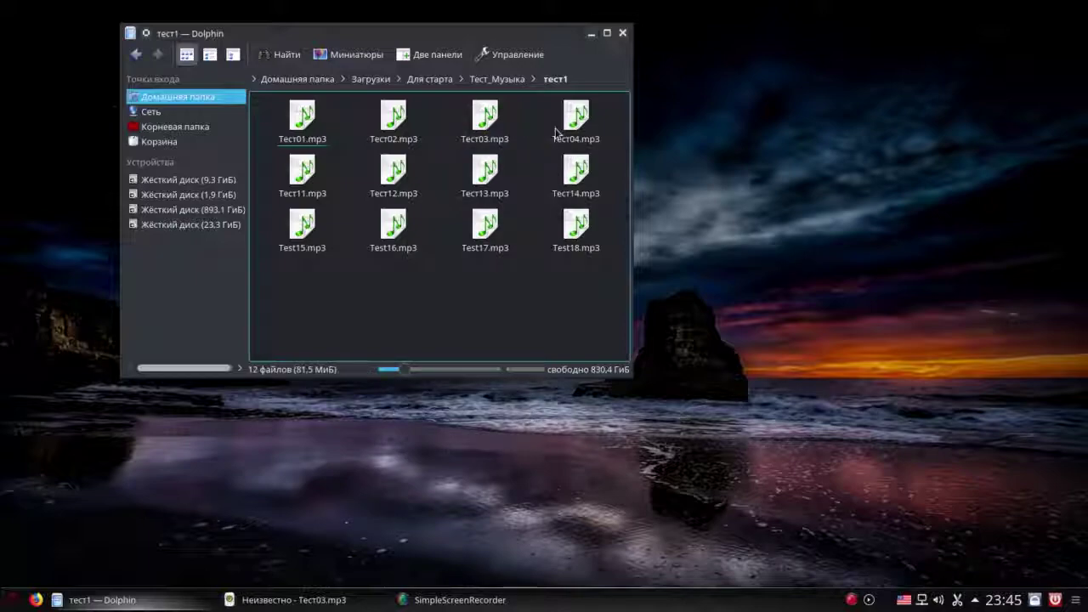
Bring up the music player with Тест03.mp3, move it beside the file list, show its volume control and minimise the player.
click(300, 600)
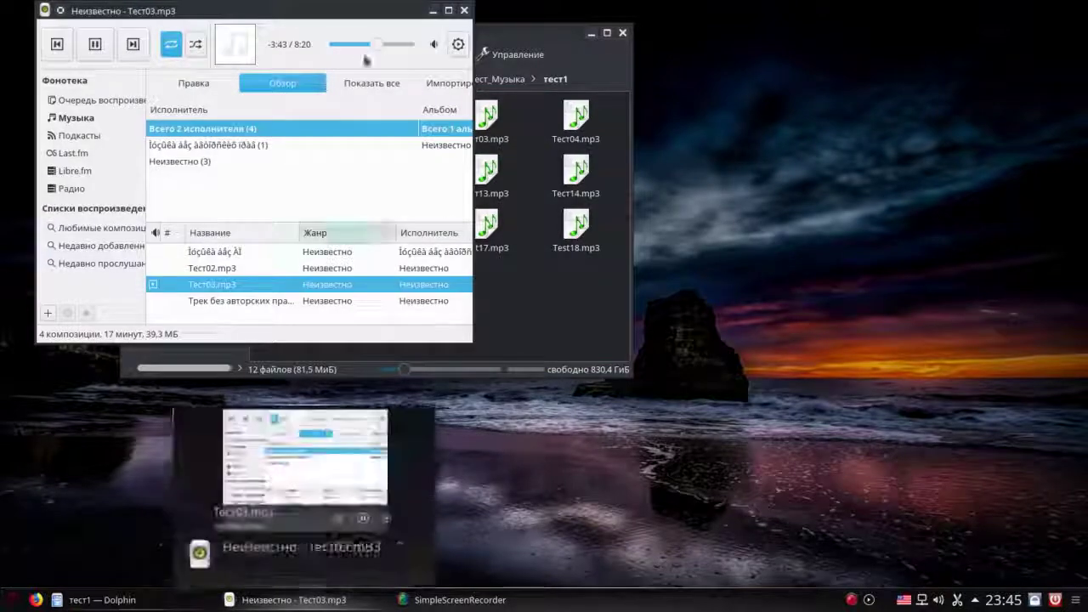
drag(322, 30, 828, 125)
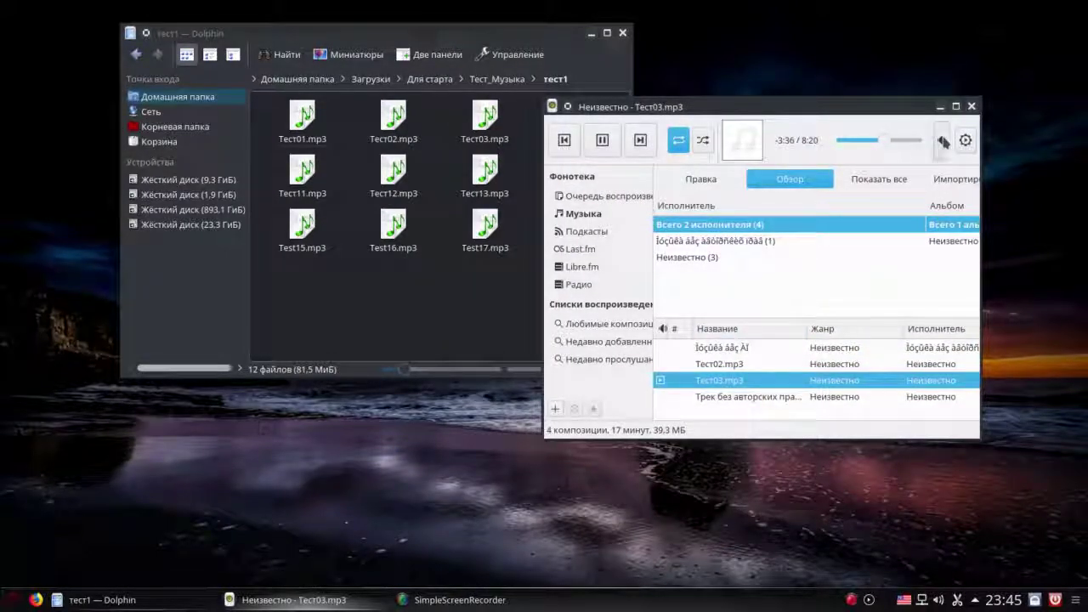
click(943, 142)
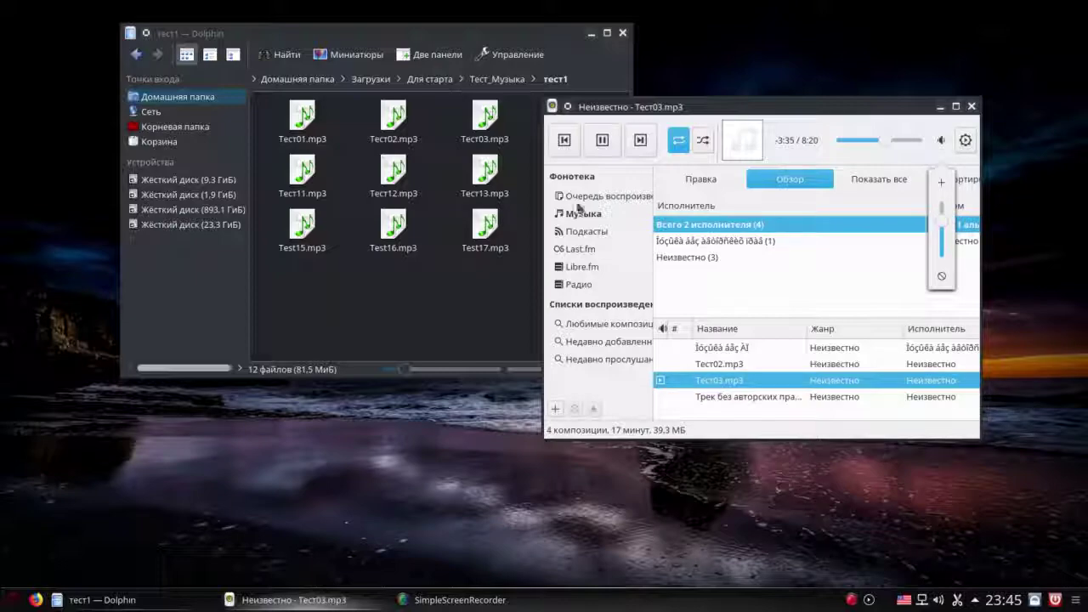
click(940, 108)
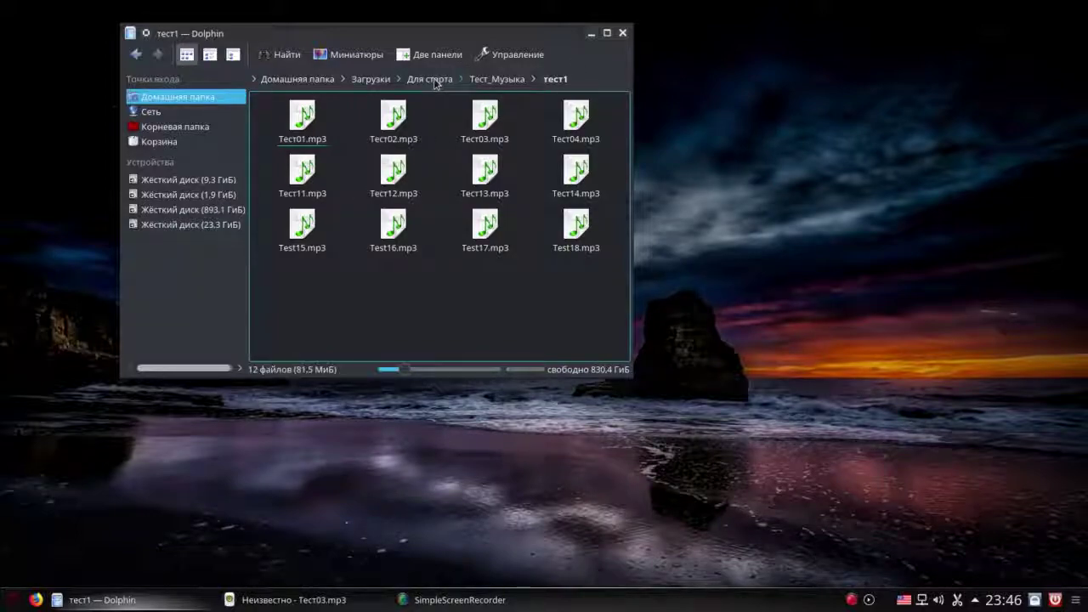
Play Тест_Видео.mp4 from the Тест_Видео folder inside Для старта, and close the music player.
click(436, 83)
click(302, 130)
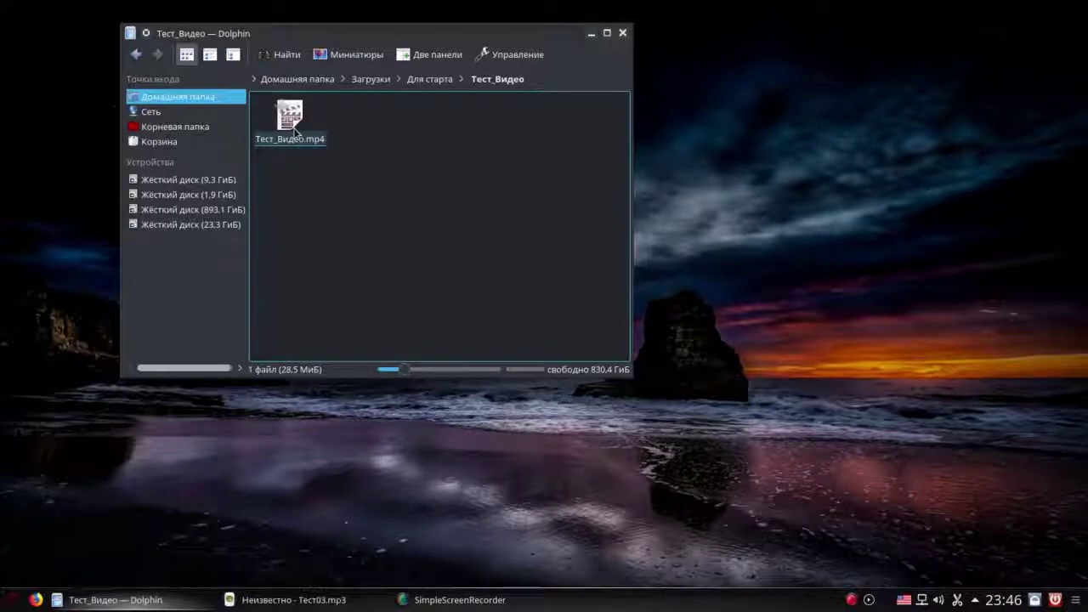
click(295, 131)
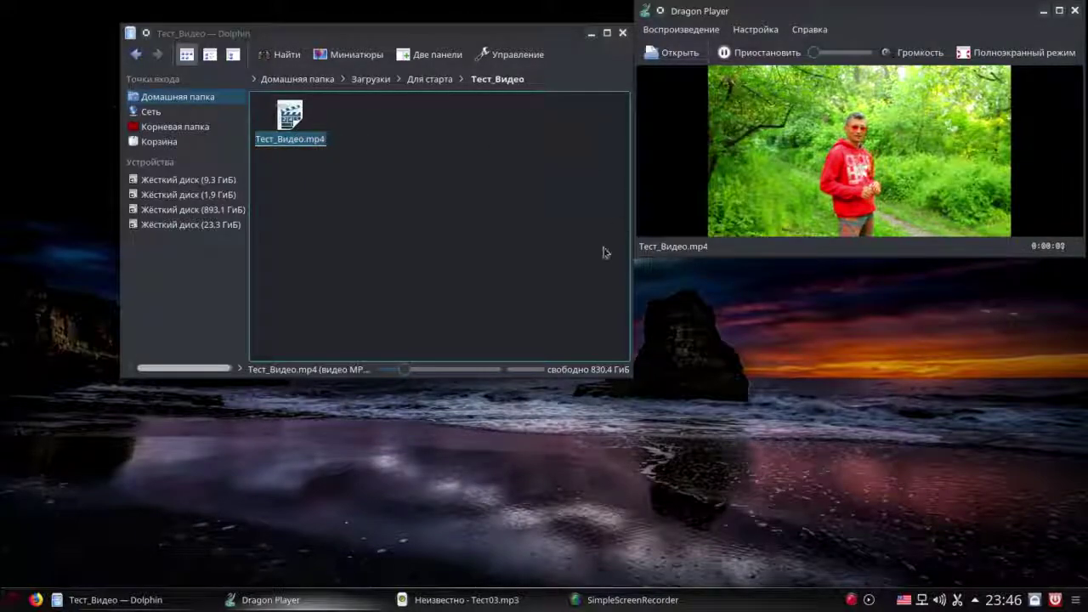
click(459, 599)
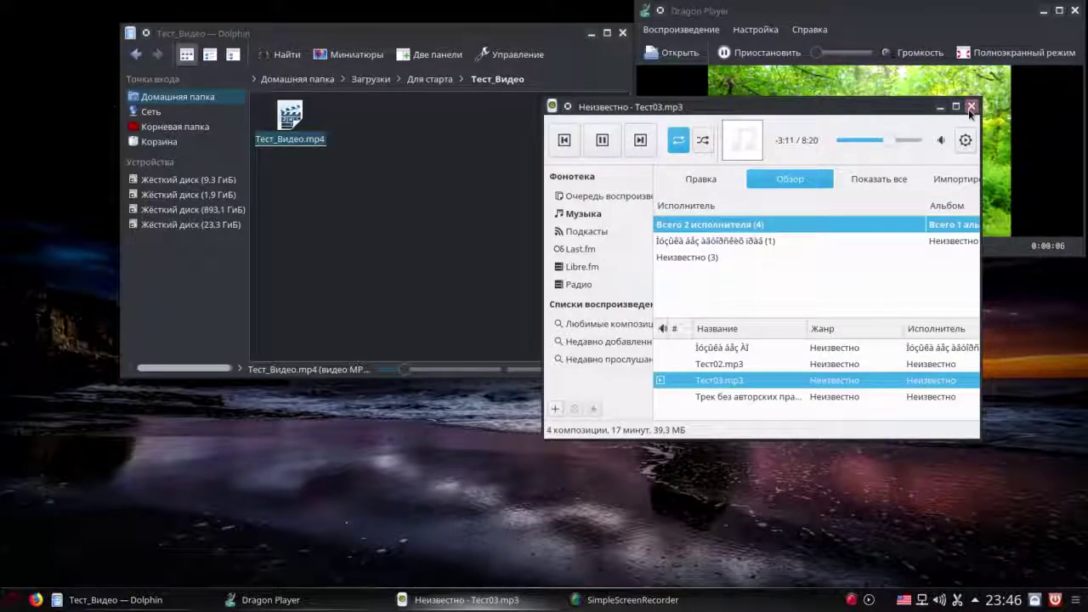
click(971, 107)
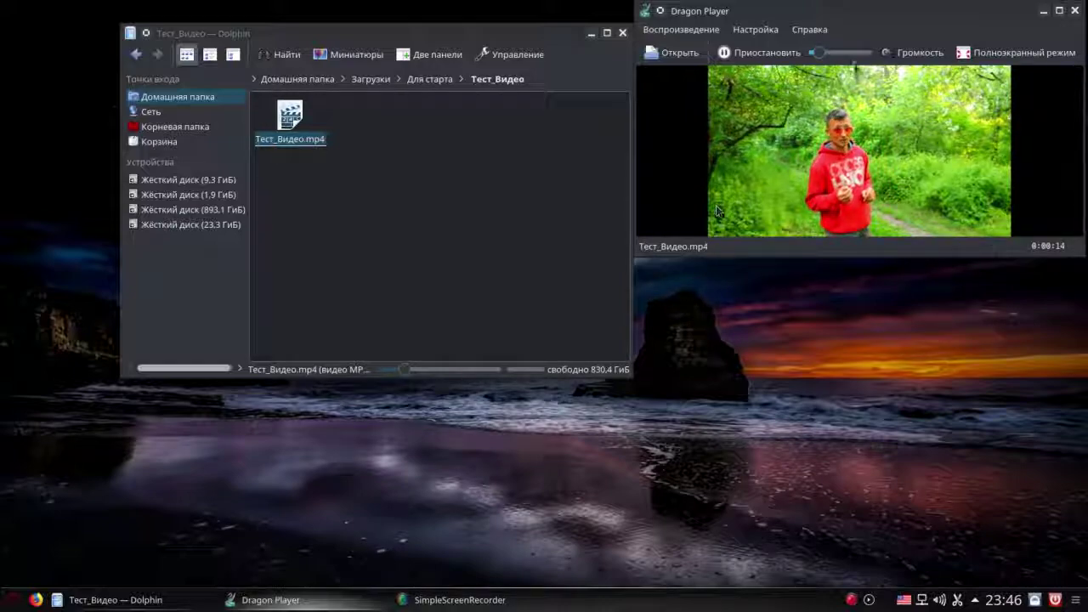
Watch the video in the maximised Dragon Player and in full screen, and return the player to its small window.
double_click(884, 11)
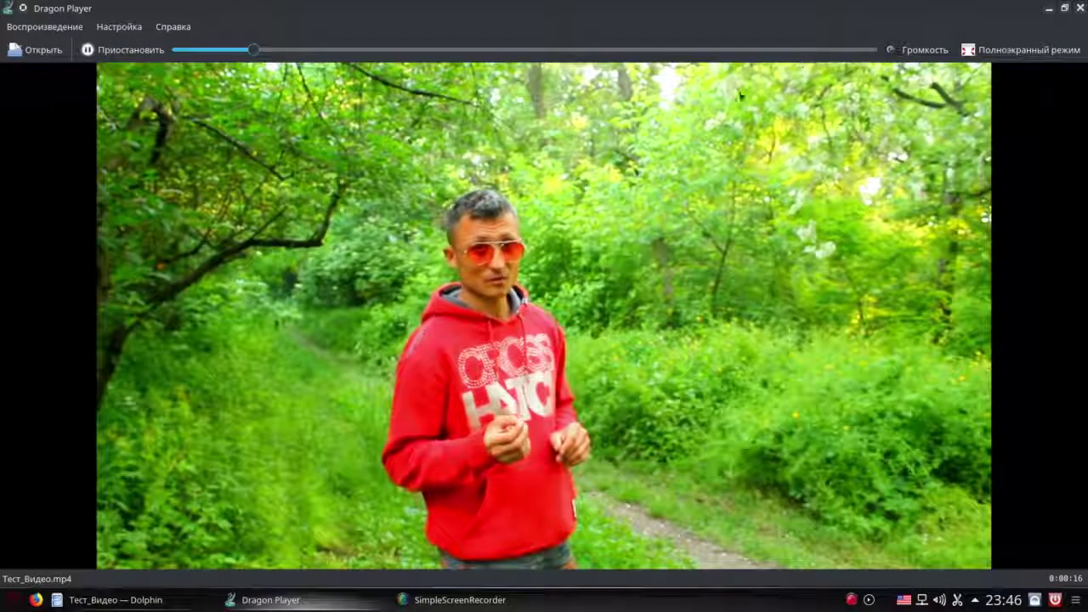
double_click(560, 209)
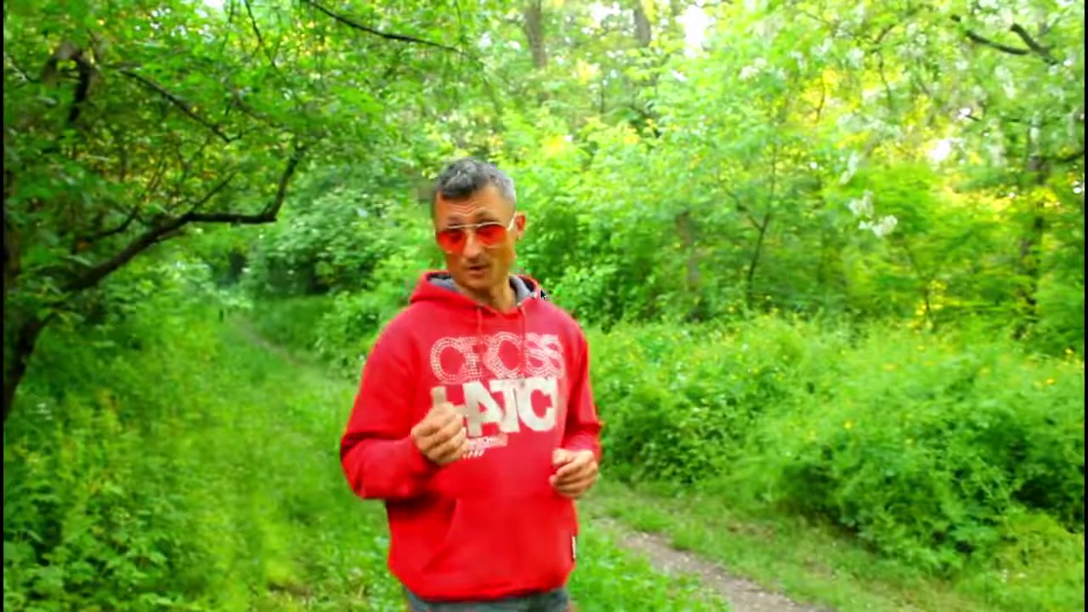
double_click(540, 288)
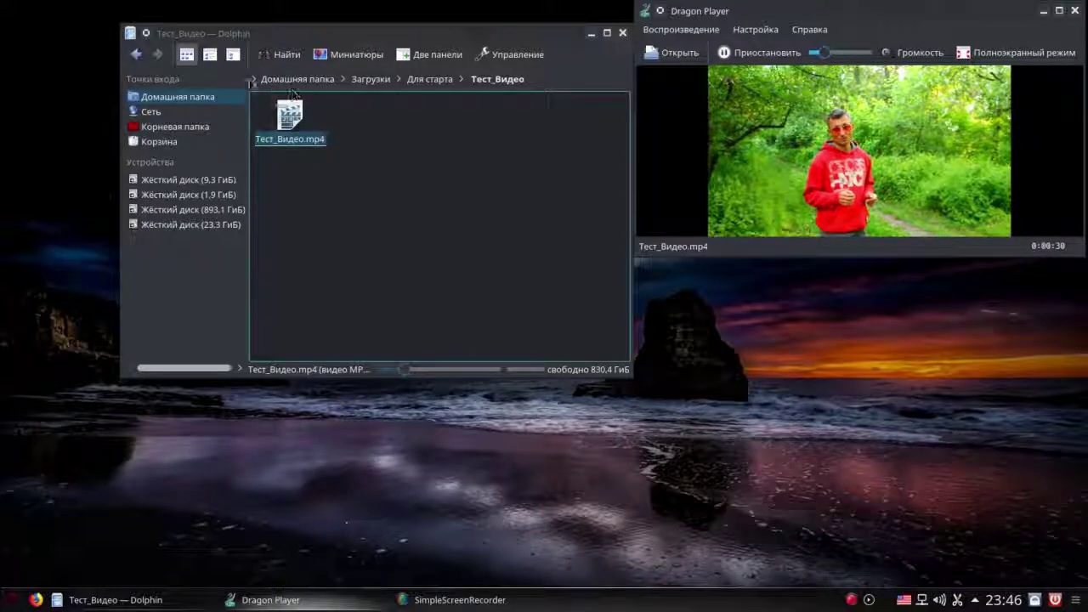
With the video still playing, return in the file manager to the Тест_Музыка music files in the тест1 folder.
click(420, 82)
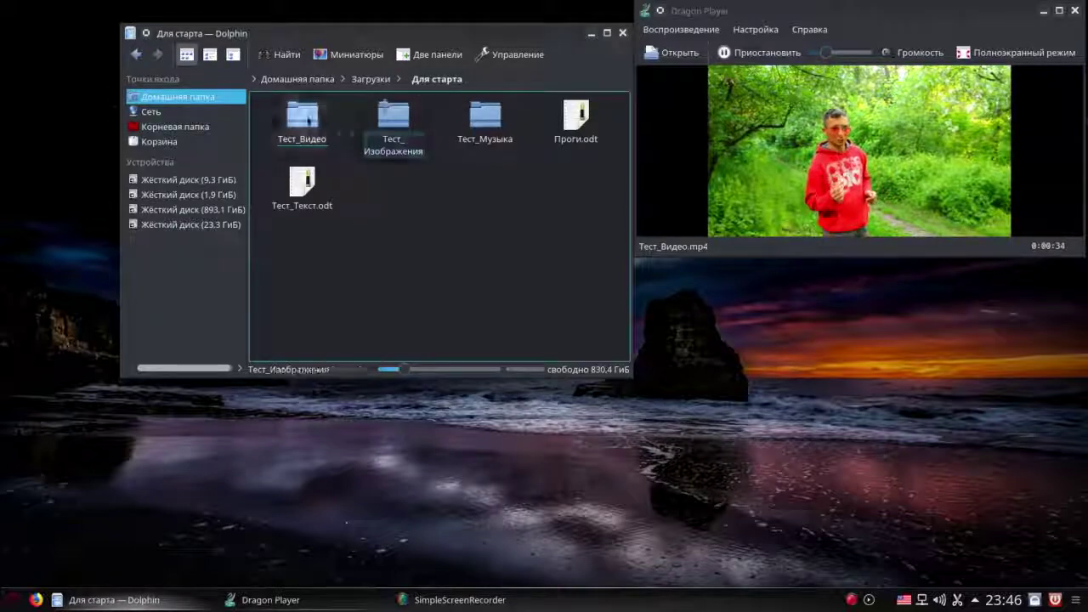
click(475, 121)
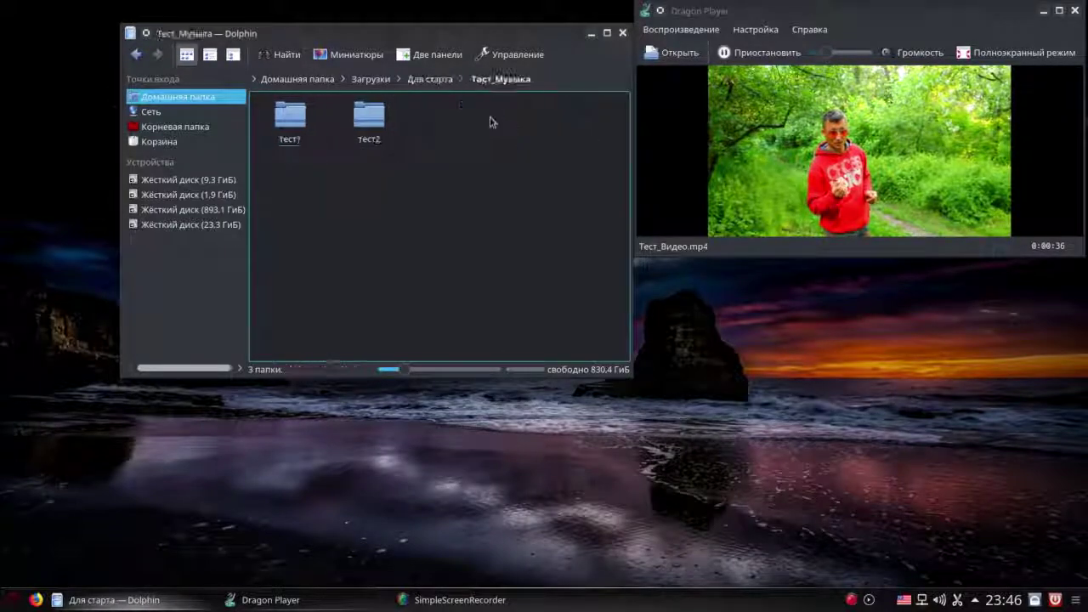
click(292, 124)
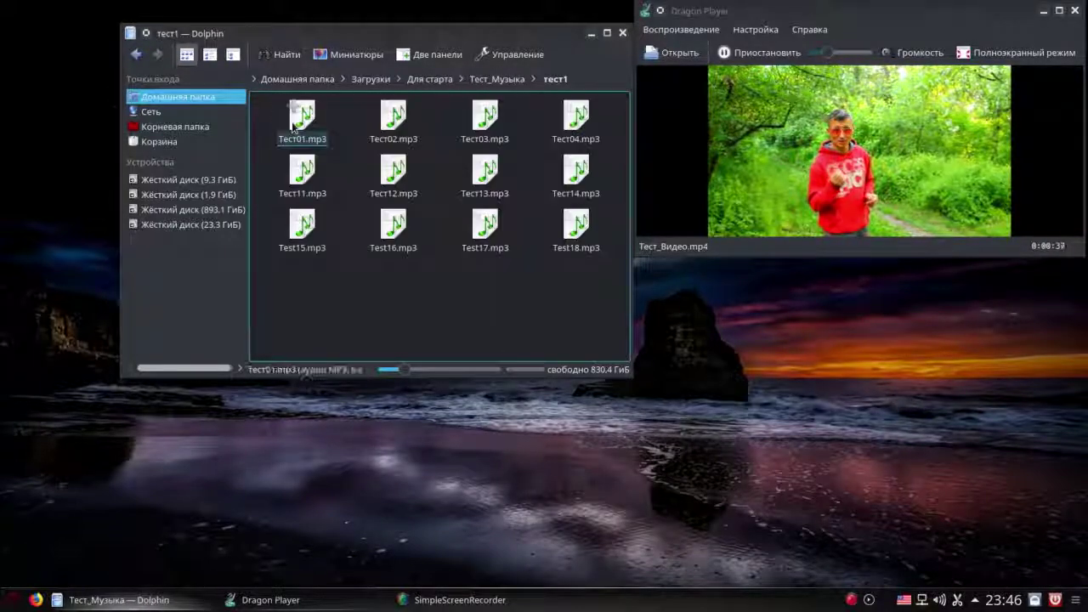
Close the video player and open Тест01.mp3 from the тест1 folder with Rhythmbox.
click(1075, 10)
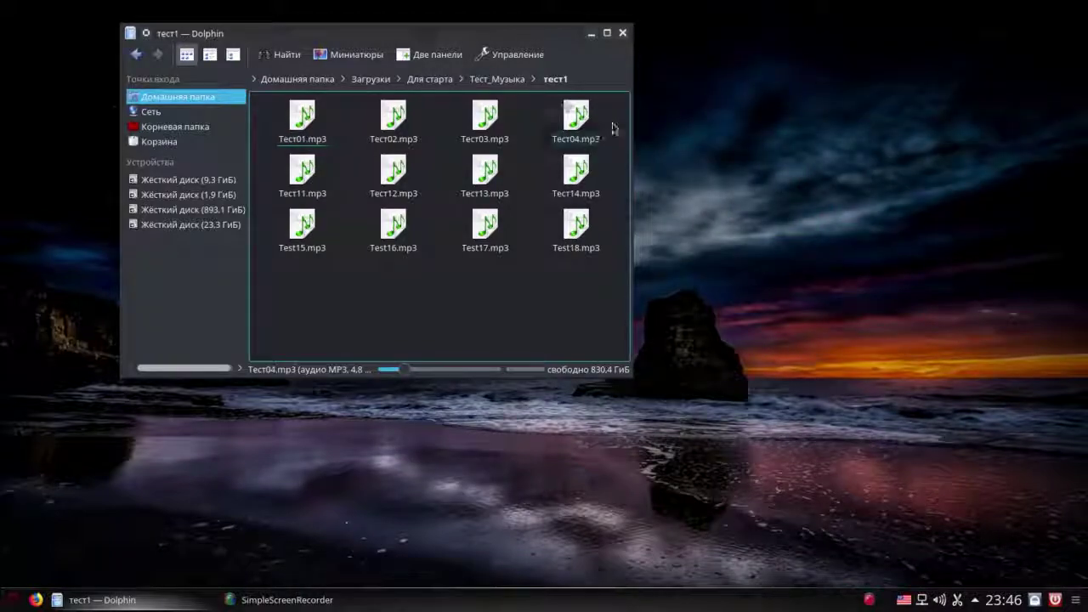
drag(614, 128, 327, 136)
ctrl+click(299, 119)
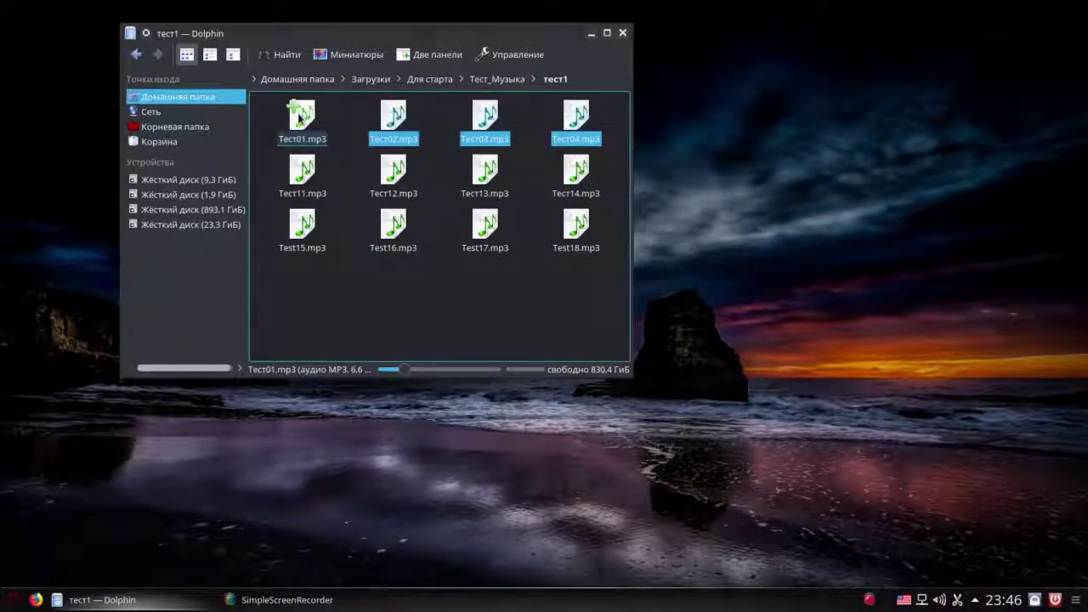
right_click(305, 124)
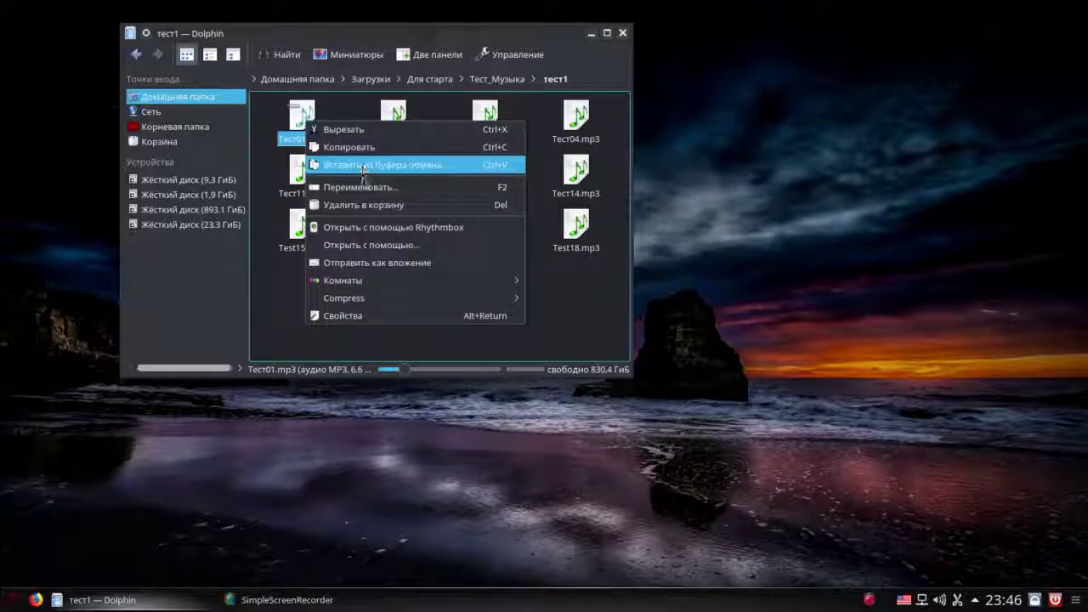
click(372, 228)
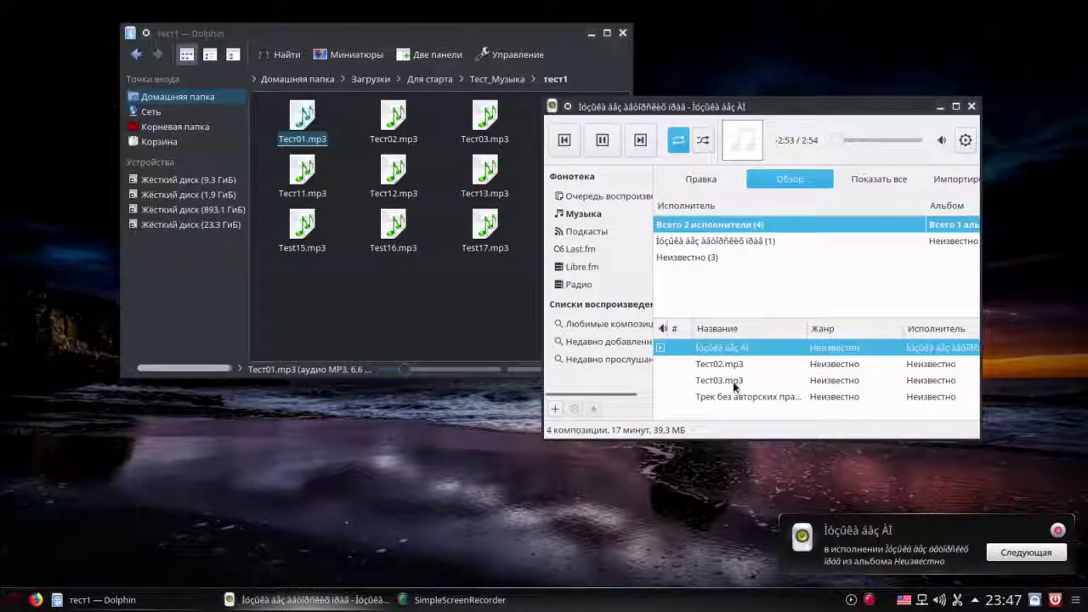
Play Тест03.mp3 from the music player's track list, and clear the desktop by minimising the player and closing the file manager.
double_click(734, 382)
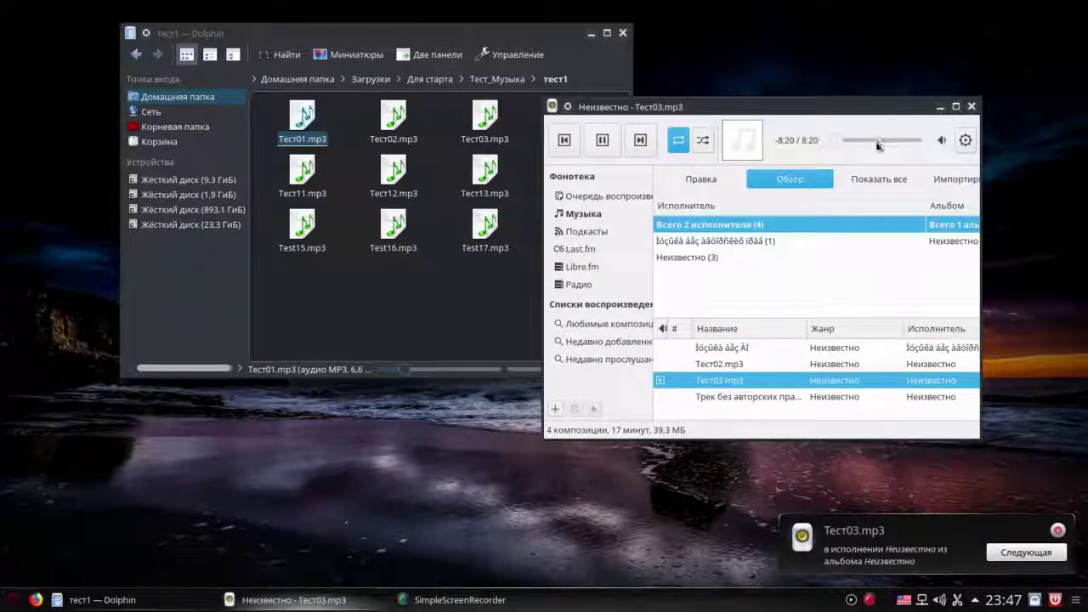
click(941, 108)
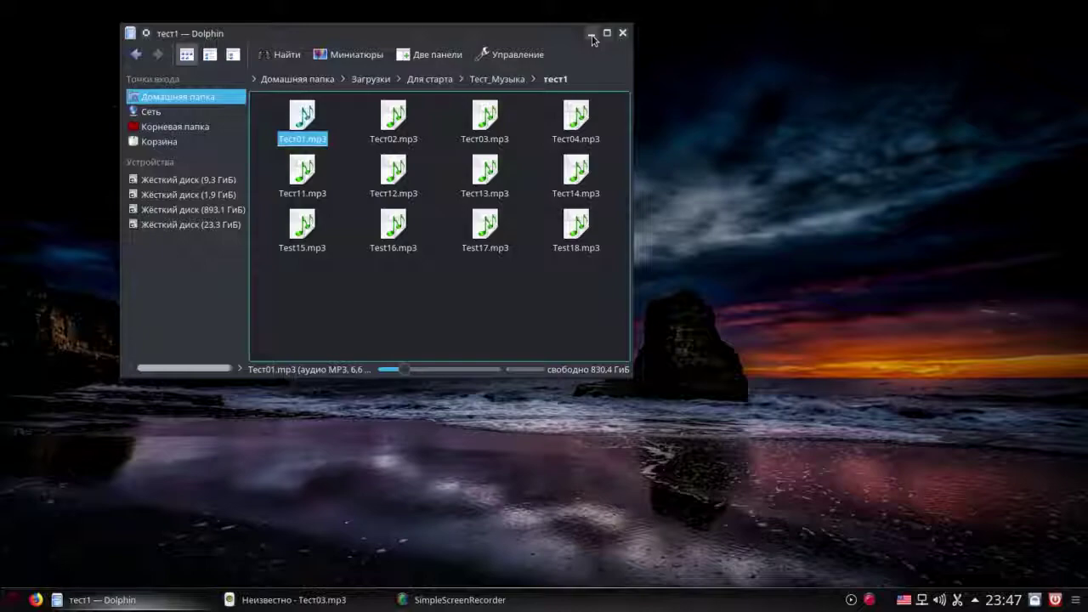
click(623, 32)
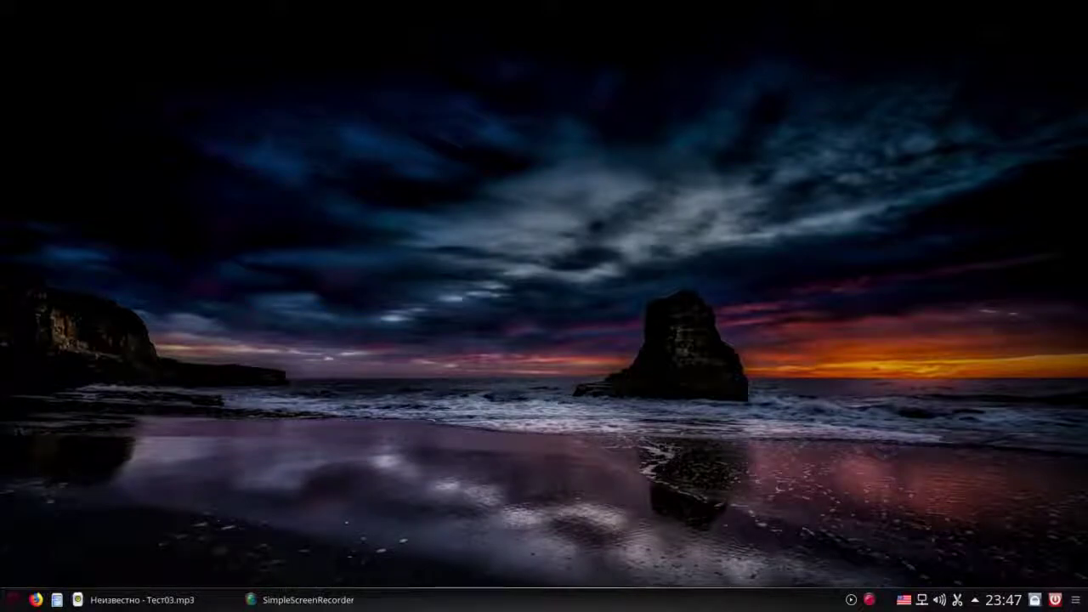
Restore the music player, show the system and player volume controls, skip forward in Тест03.mp3 and minimise the player again.
click(142, 599)
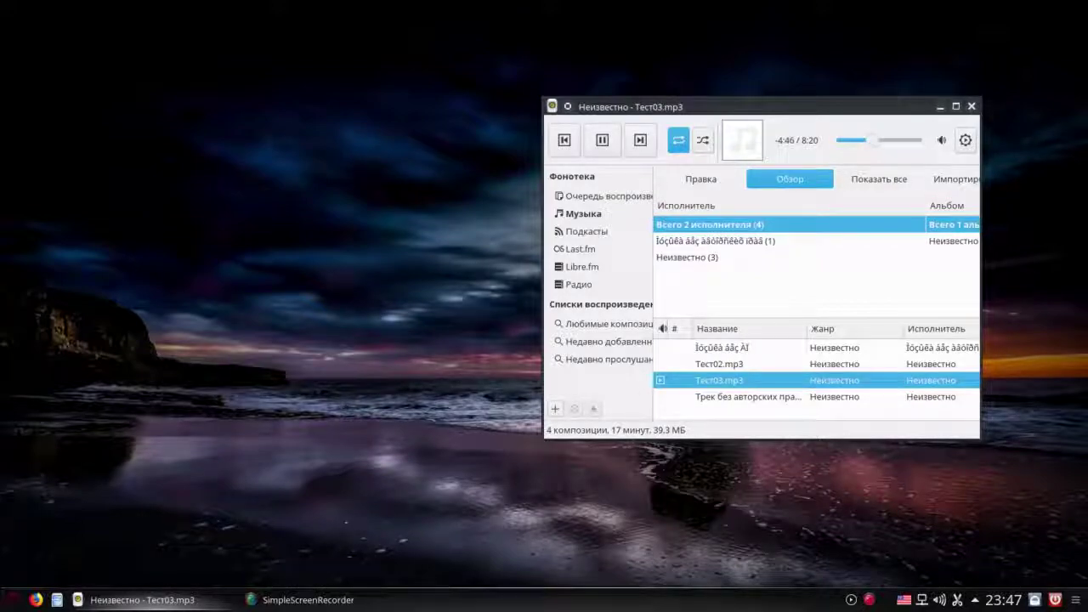
click(938, 600)
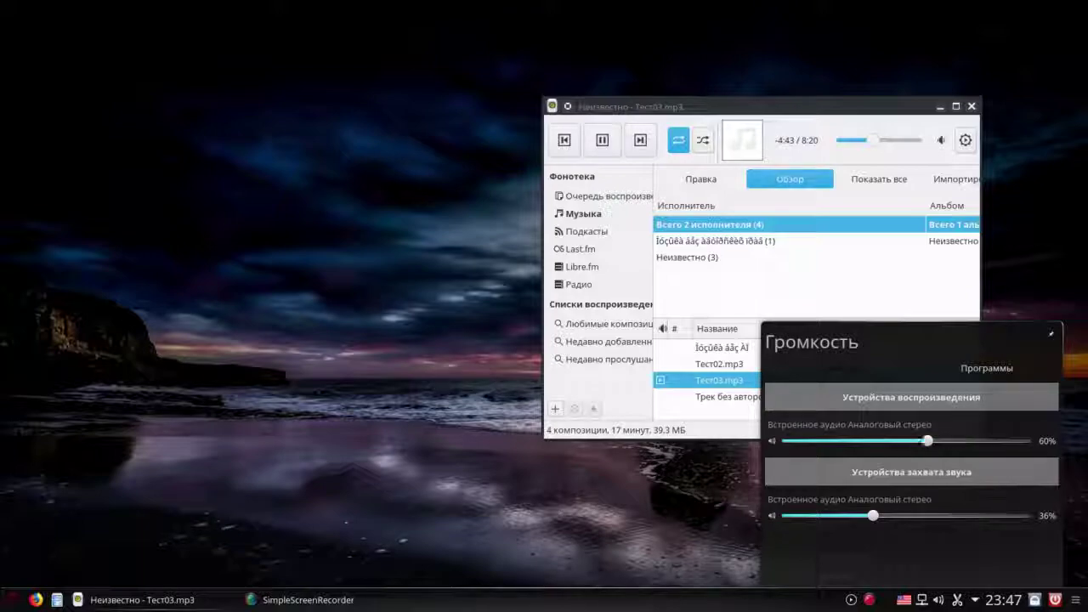
click(888, 140)
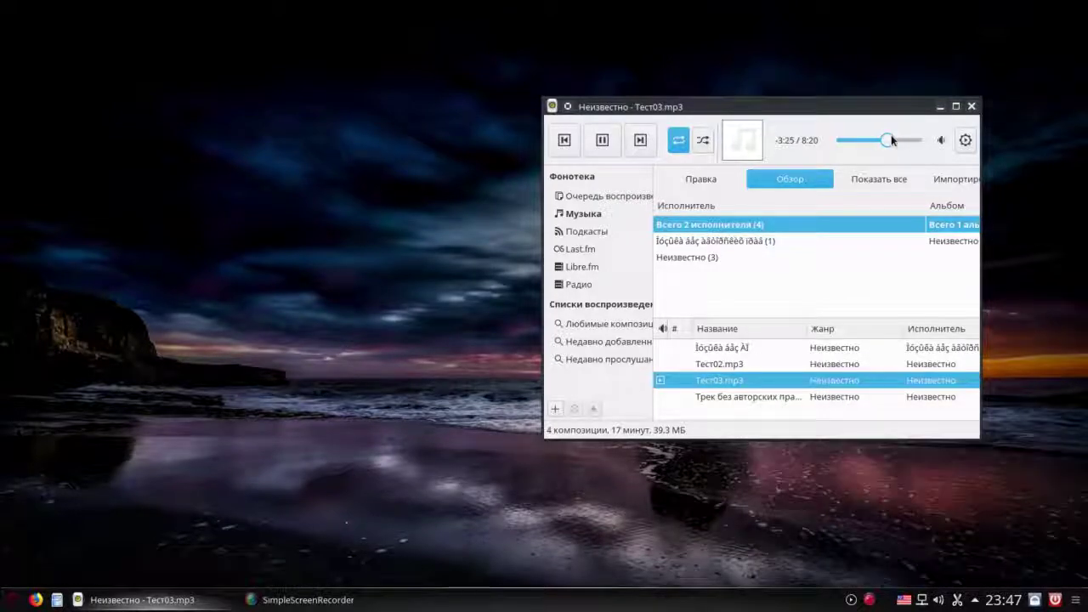
click(942, 143)
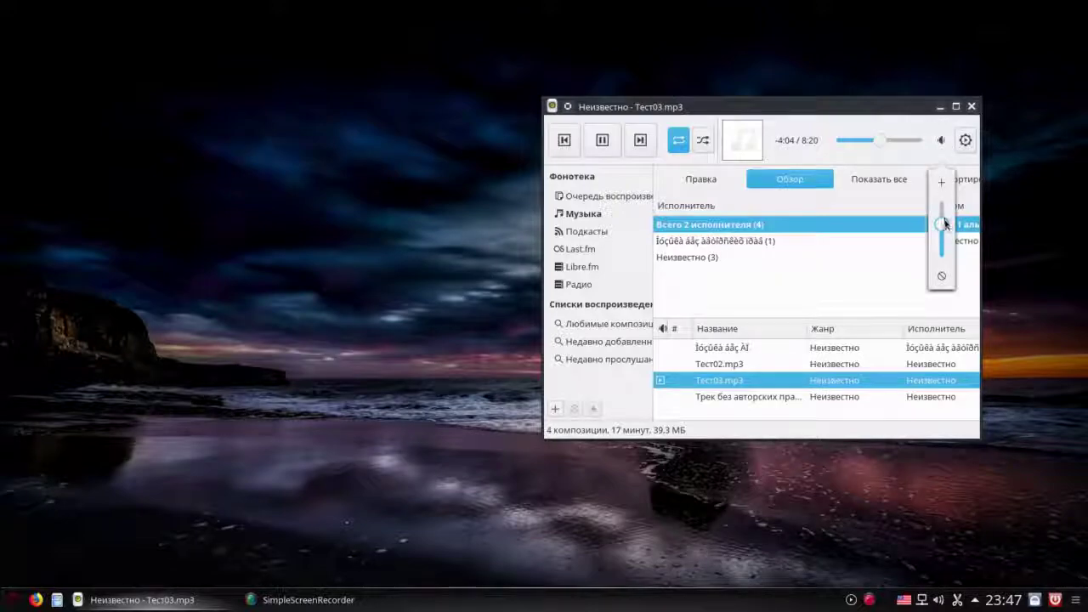
click(940, 108)
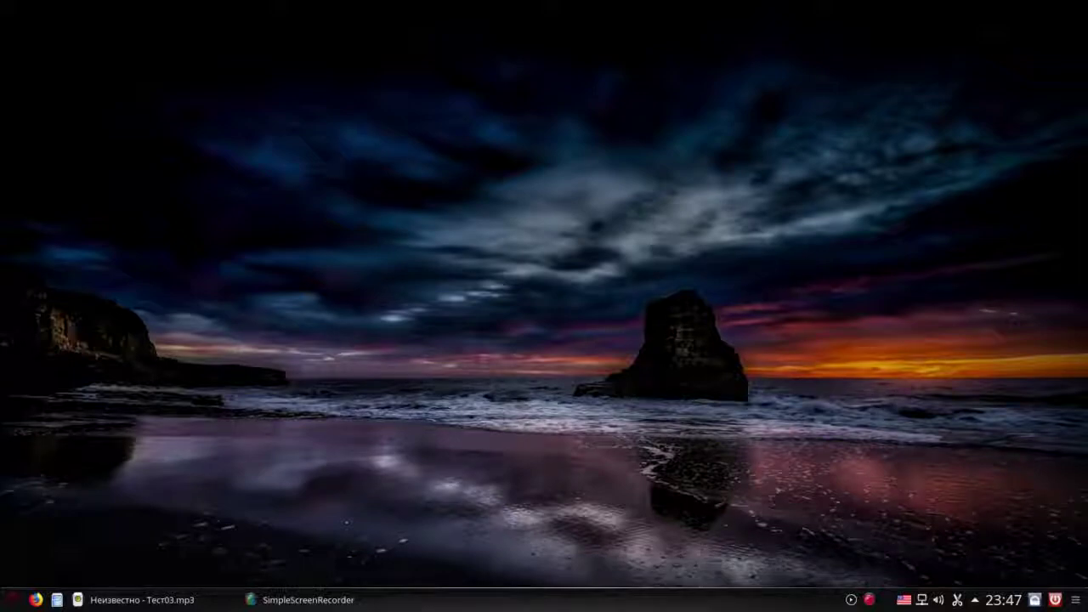
Open the Discover software centre from the Система group of applications.
click(11, 599)
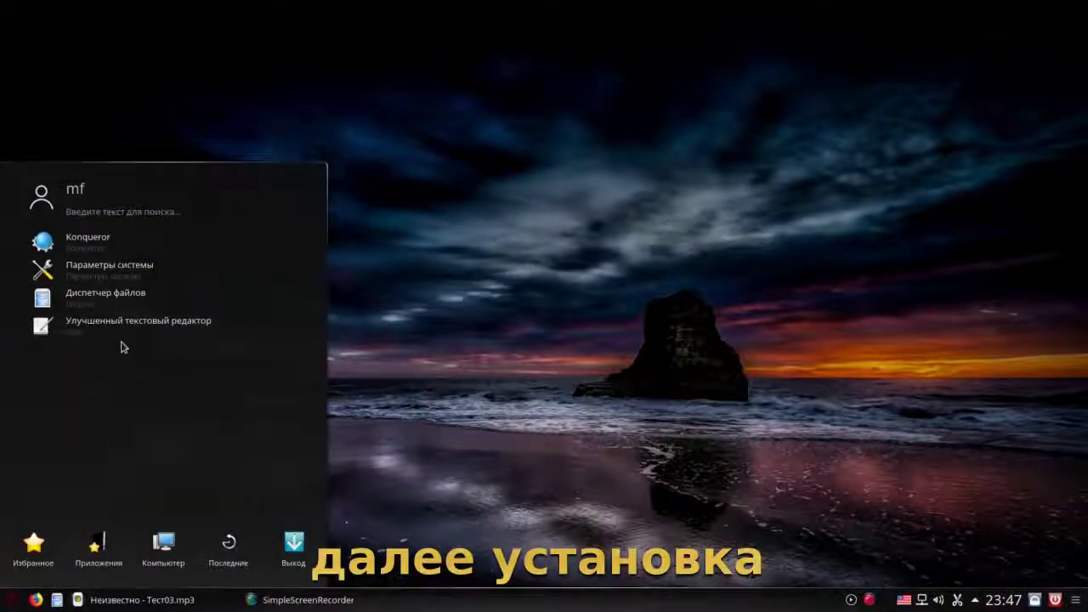
key(Right)
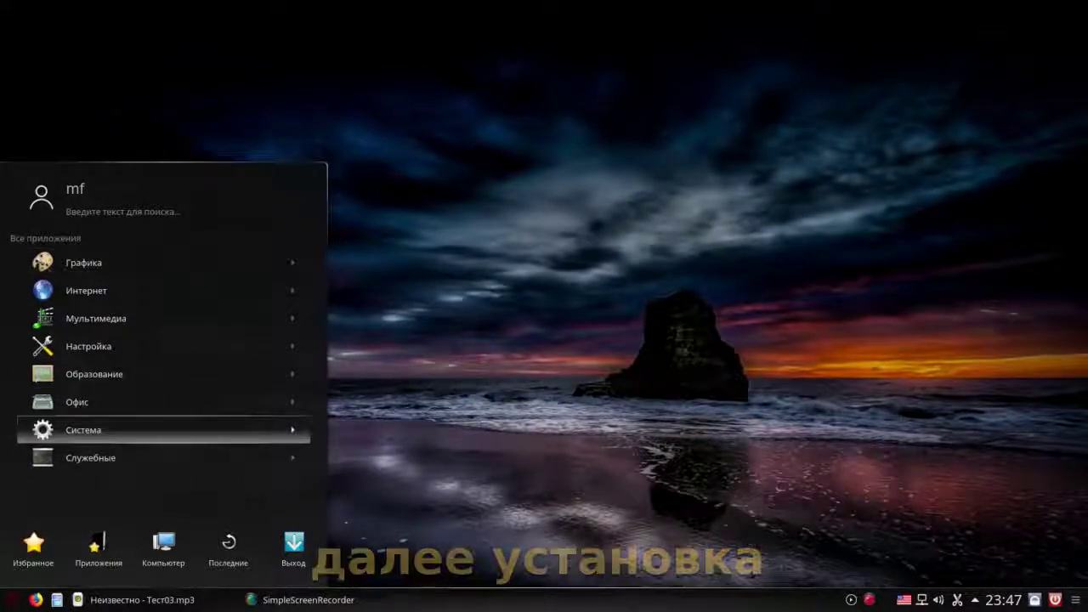
key(Right)
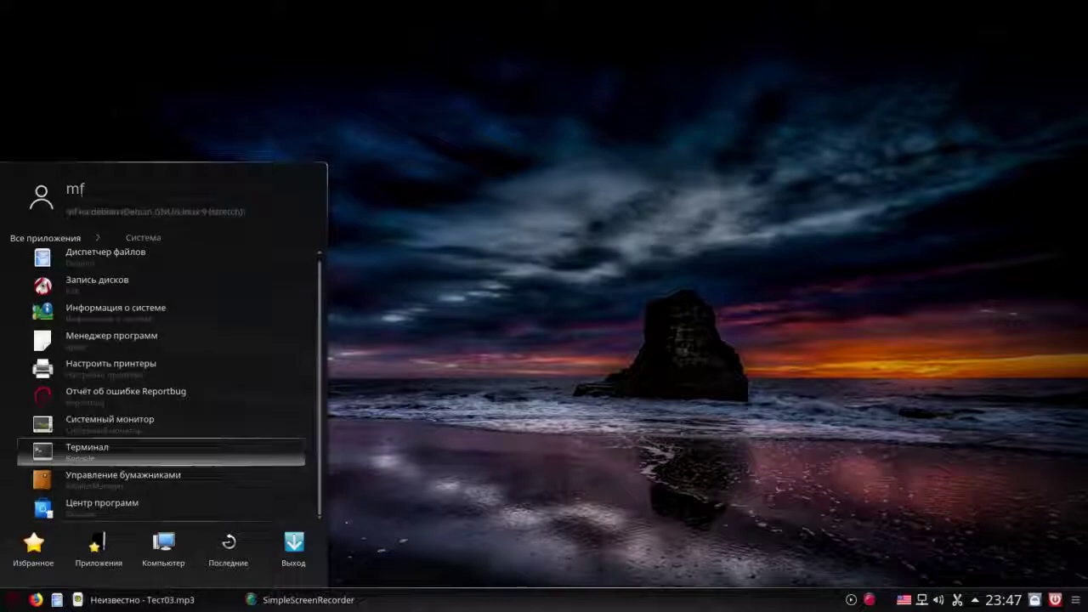
key(Down)
key(Down)
key(Return)
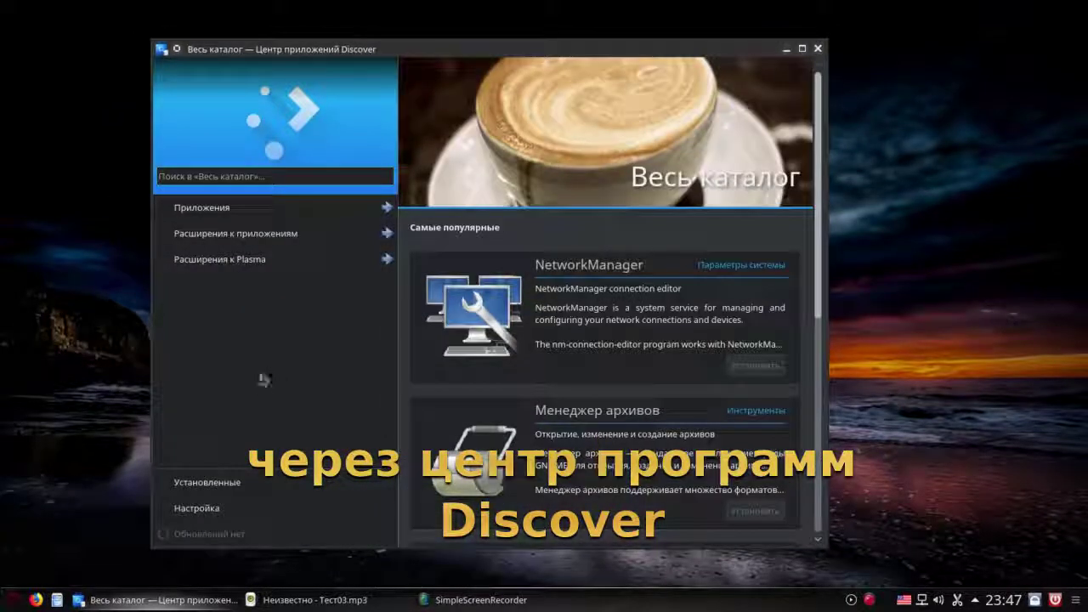
Search the whole Discover catalogue for nautilus.
click(281, 174)
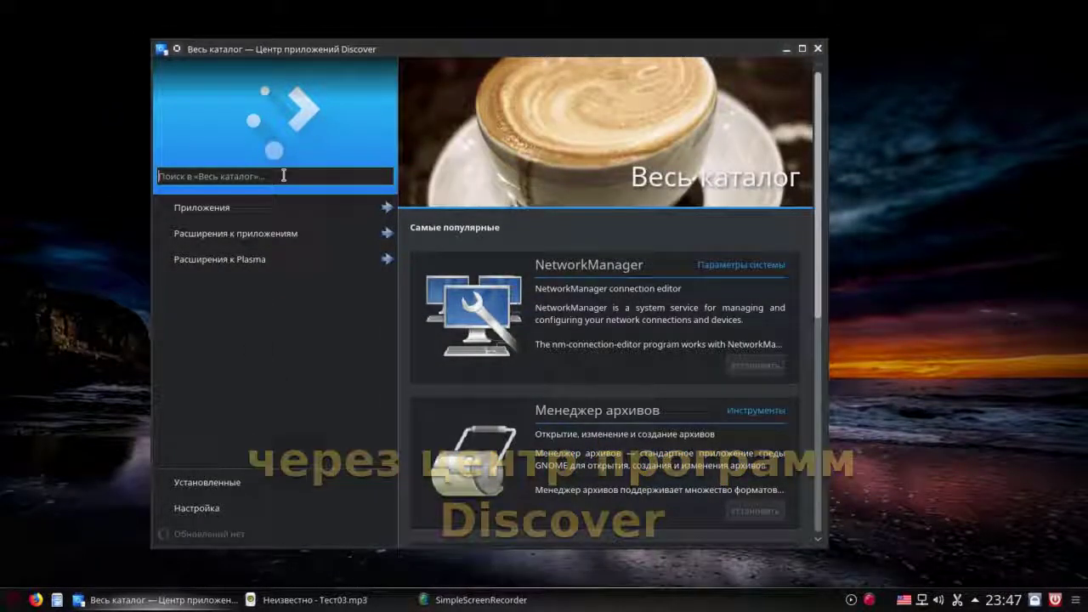
text(na)
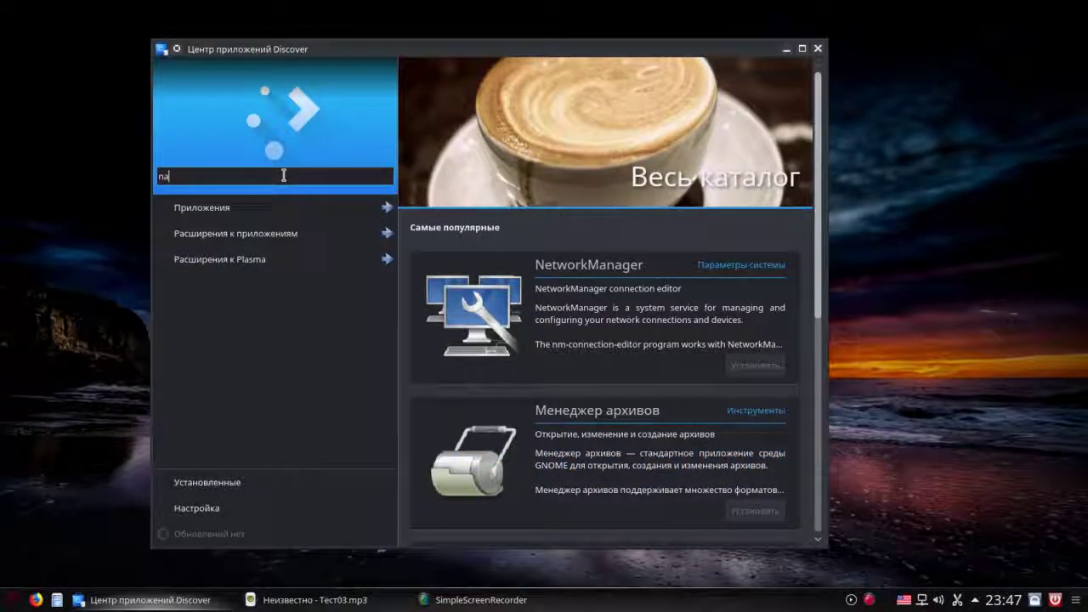
text(ut)
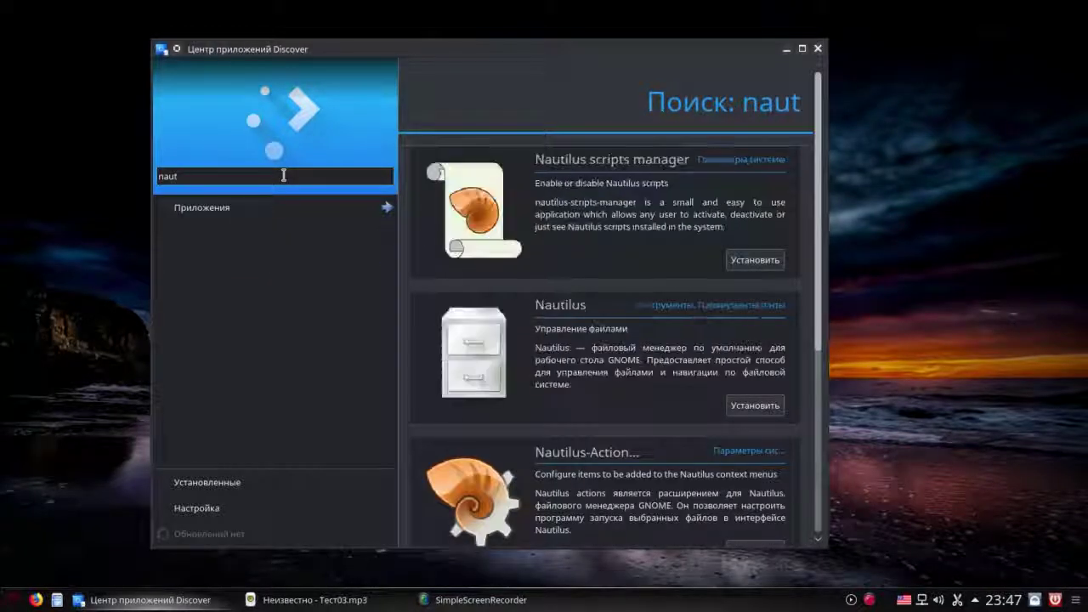
text(lus)
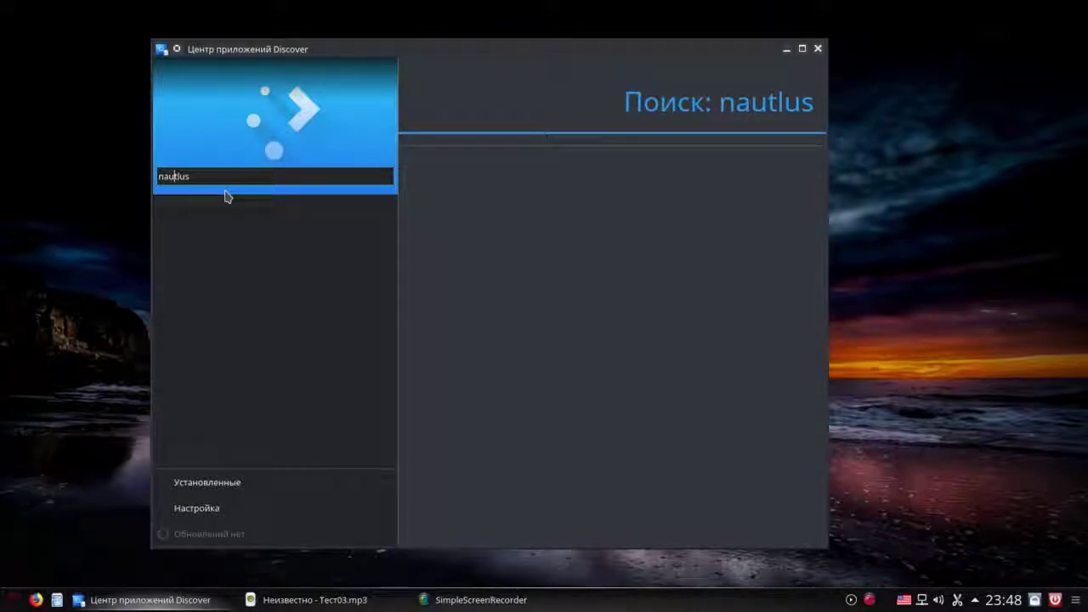
text(i)
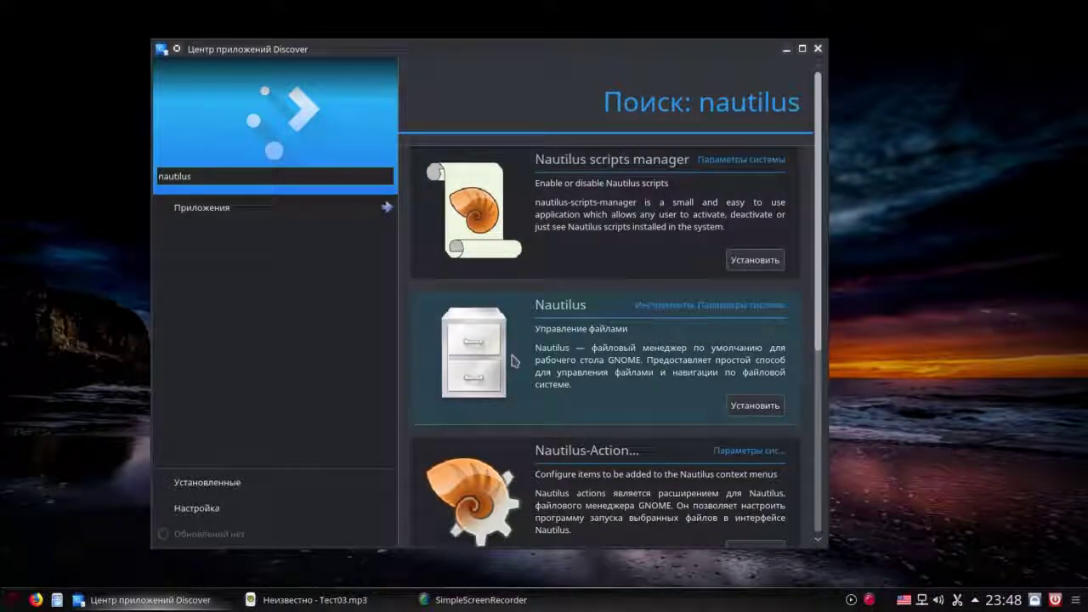
Install the Nautilus file manager, authenticate with the root password and minimise Discover.
click(746, 405)
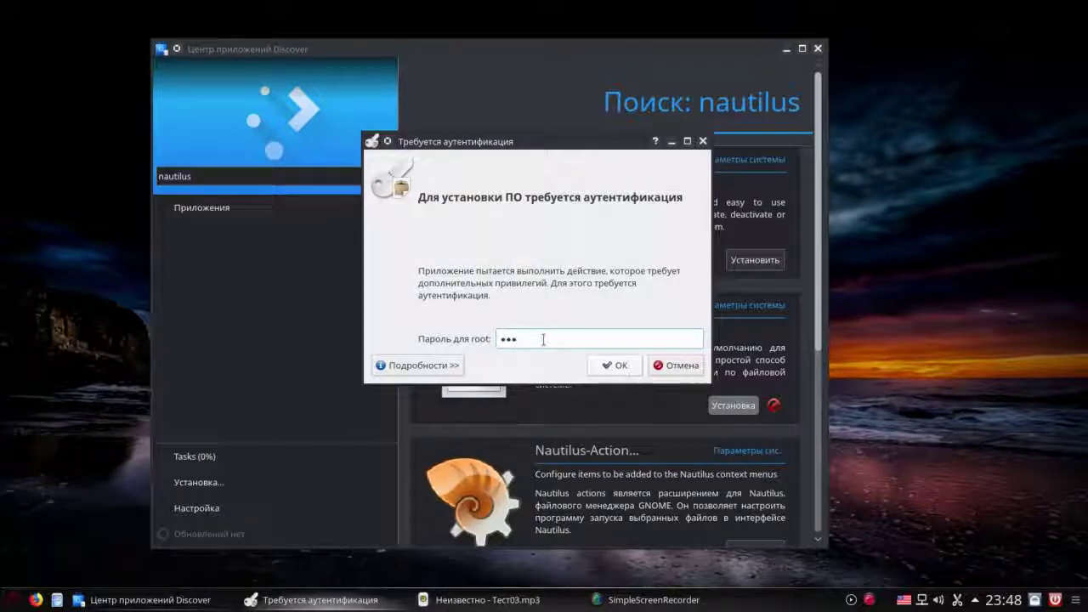
text(•)
key(Return)
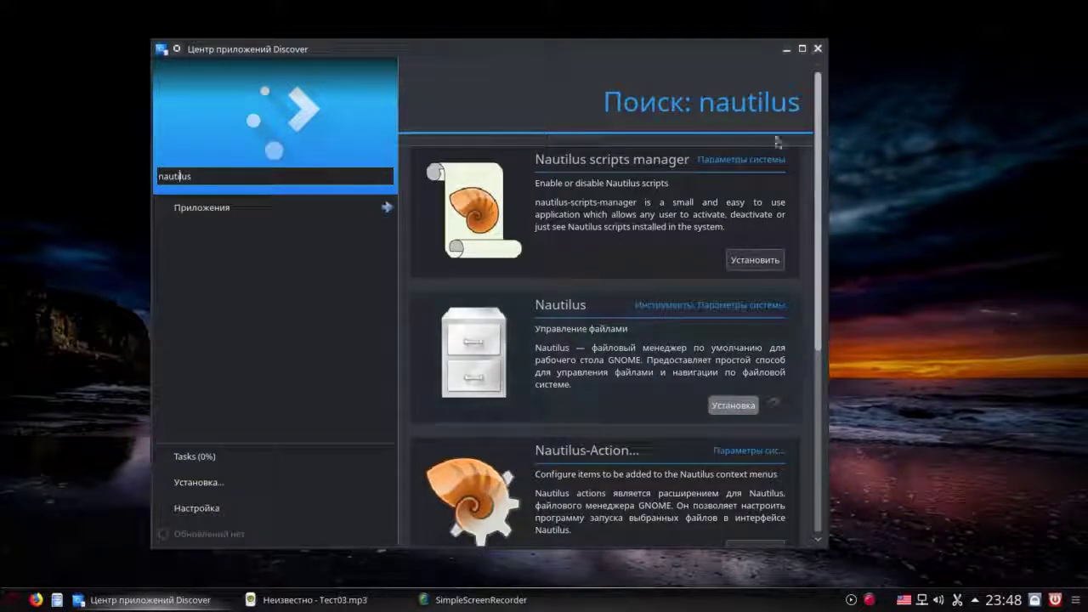
click(787, 50)
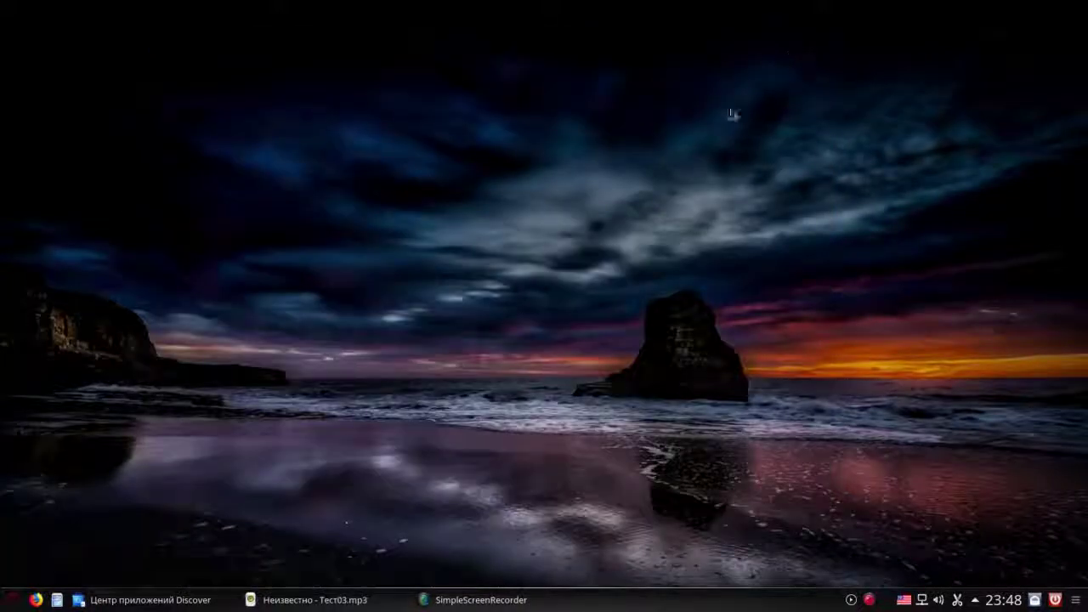
Open the Apper package manager from the Система group of applications.
click(13, 601)
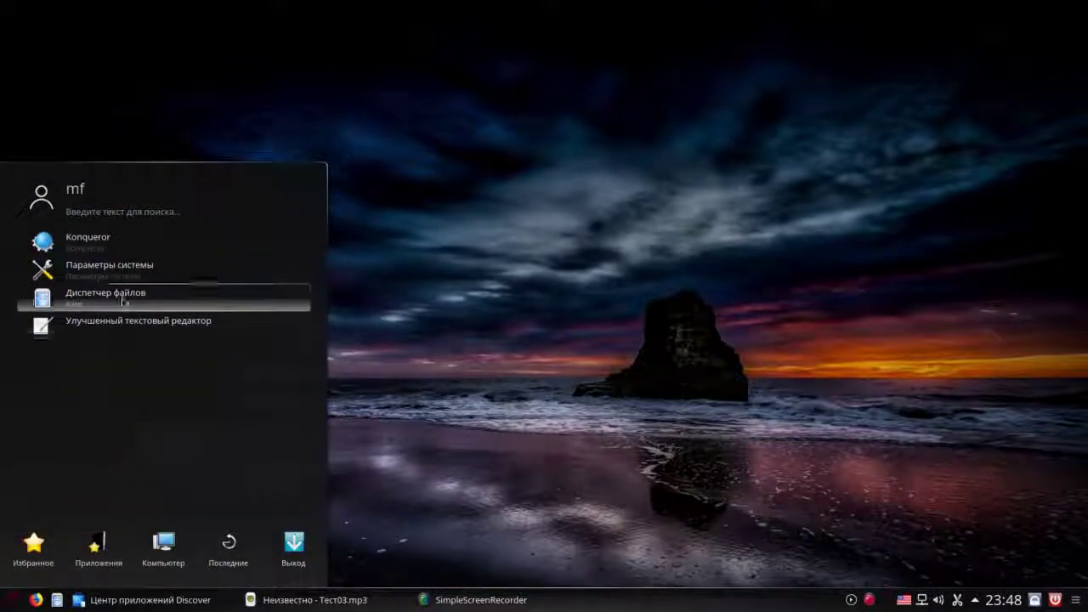
click(119, 552)
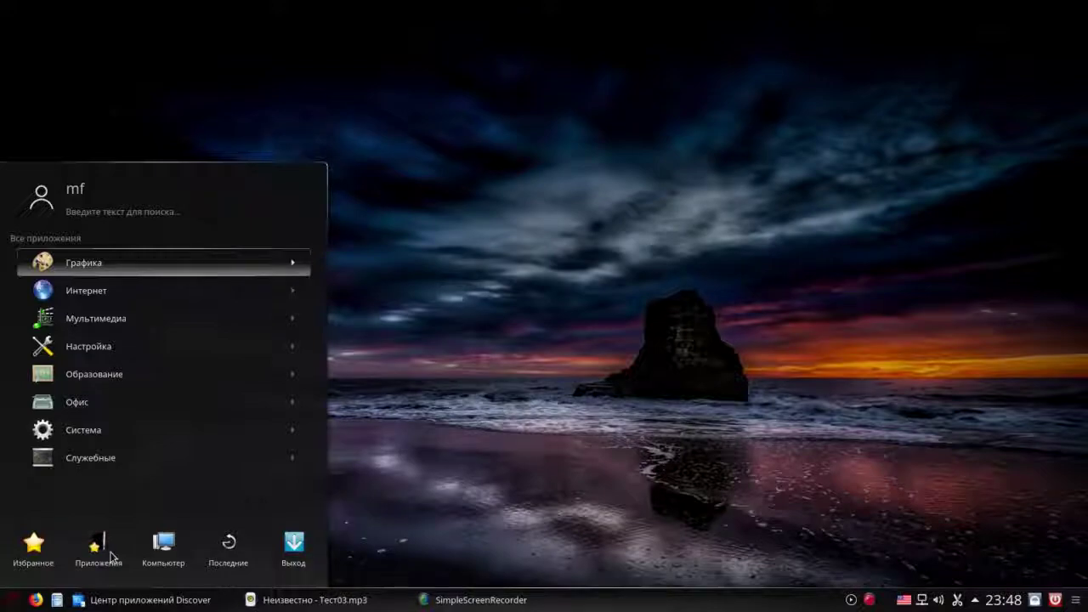
click(119, 430)
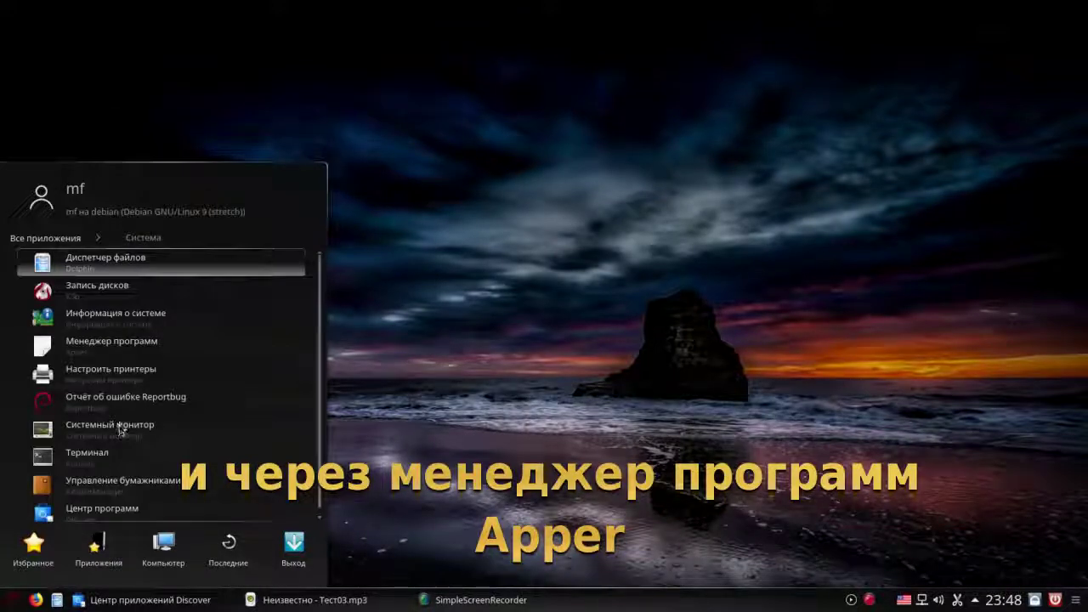
click(136, 347)
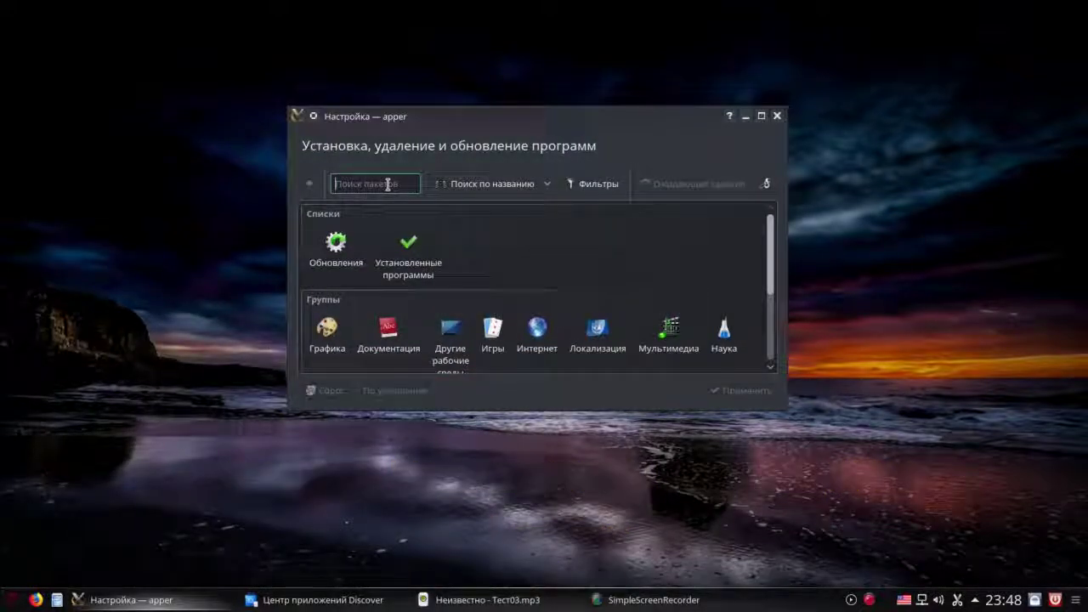
Search the packages by name for chromium and show the details of chromium-l10n.
text(chromiu)
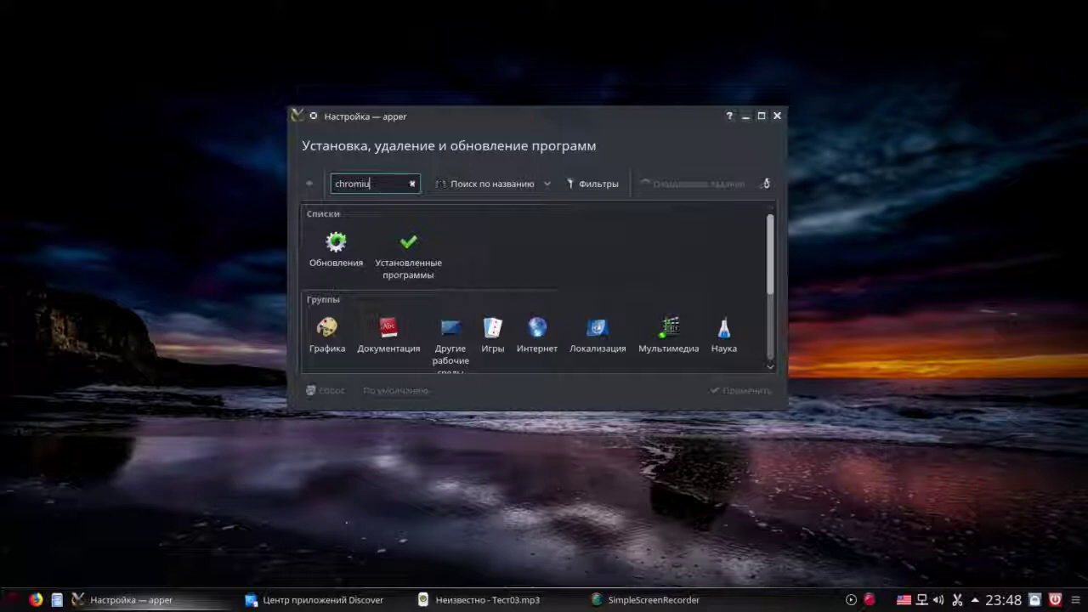
text(m)
key(Return)
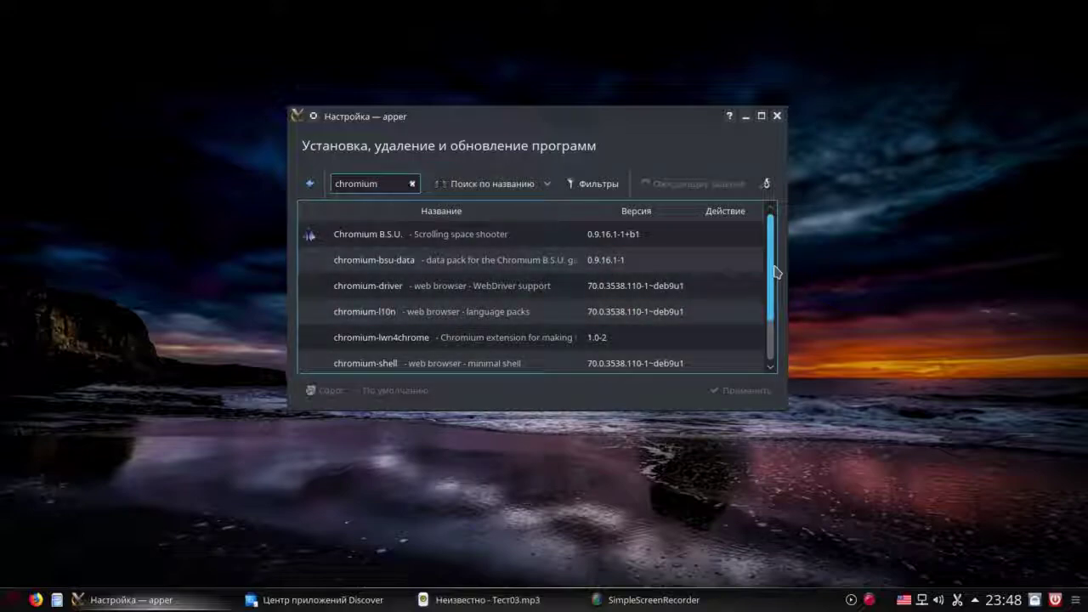
click(364, 311)
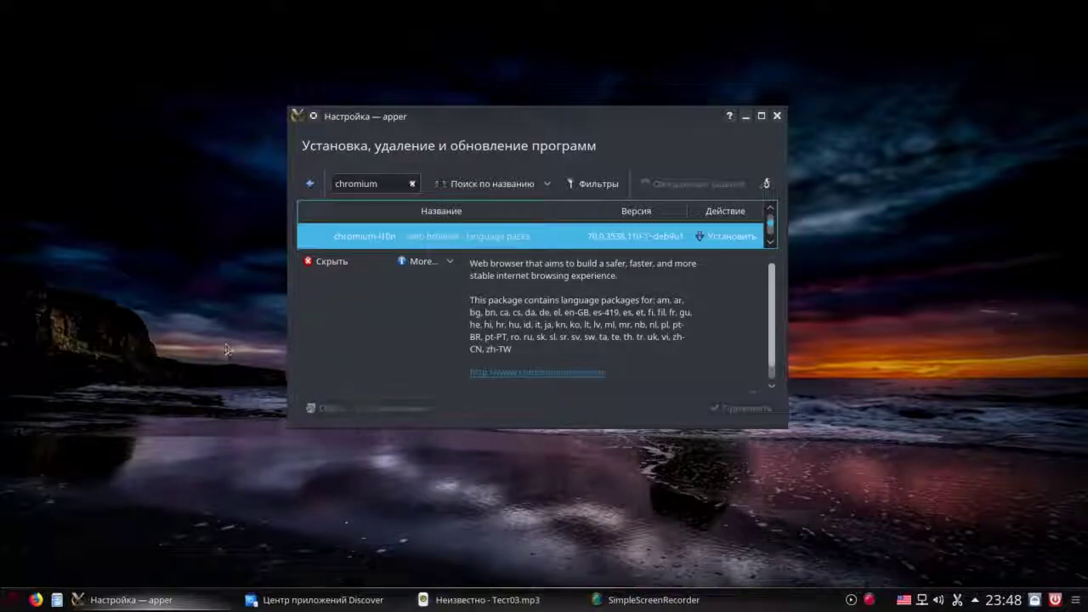
Bring the Discover software centre back to the front and close it.
click(361, 592)
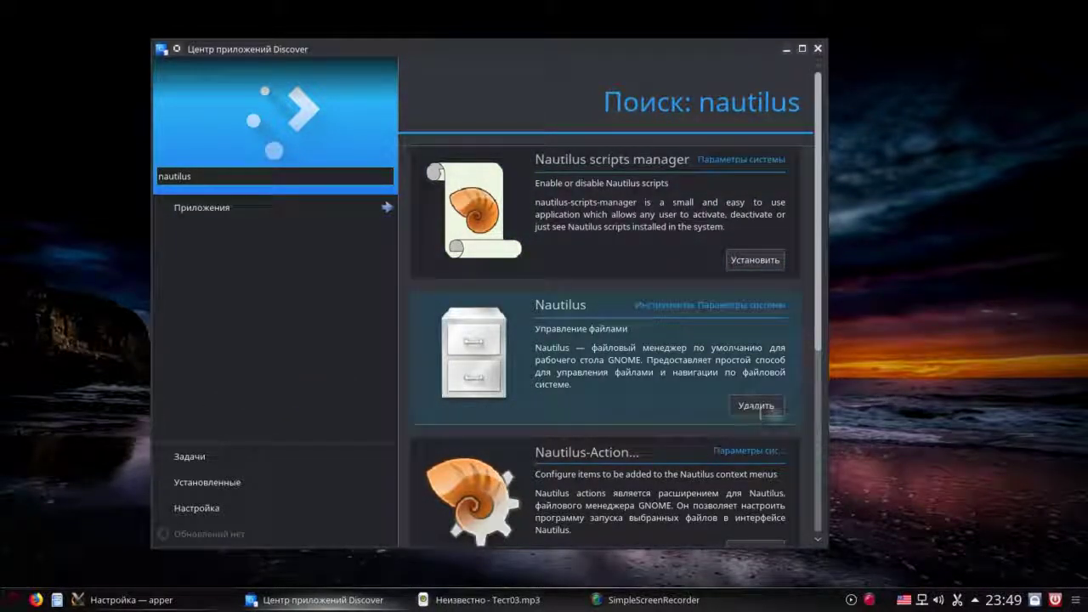
click(818, 49)
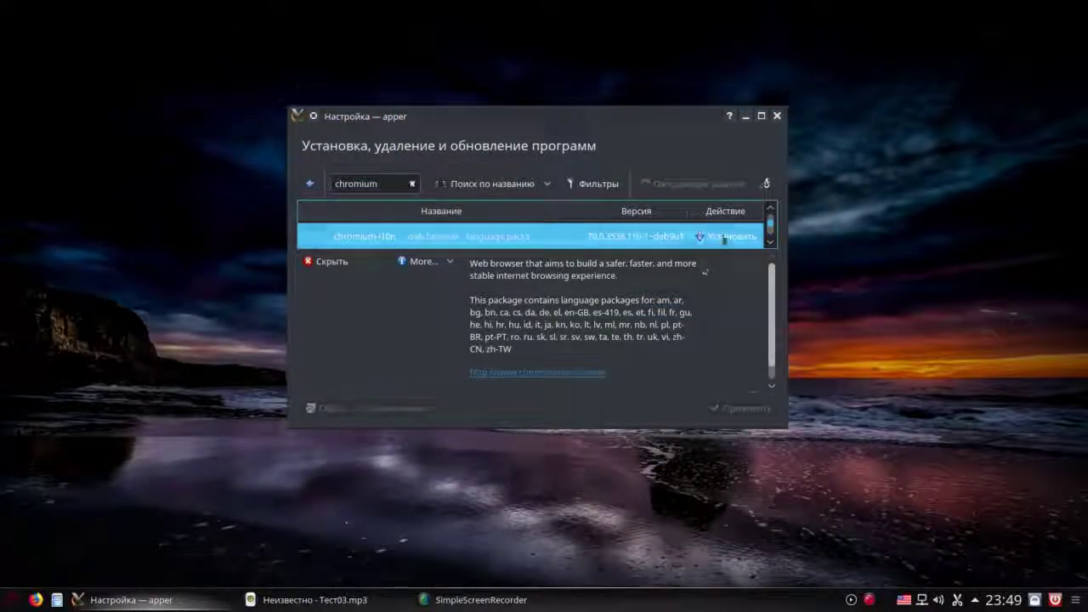
Install the chromium-l10n package in Apper, accepting the additional packages and authenticating with the root password.
click(723, 238)
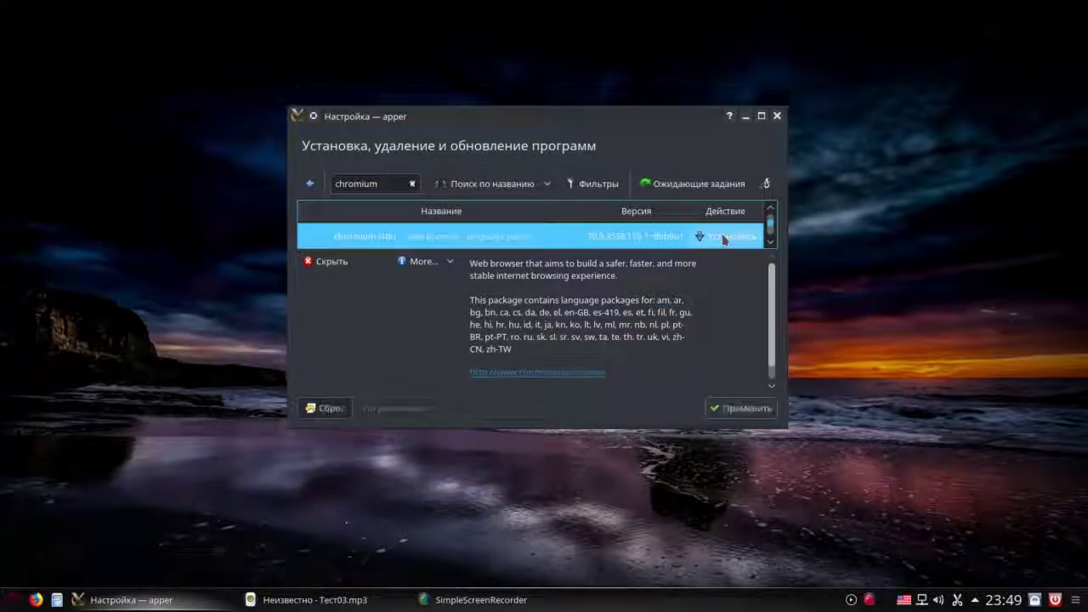
click(739, 410)
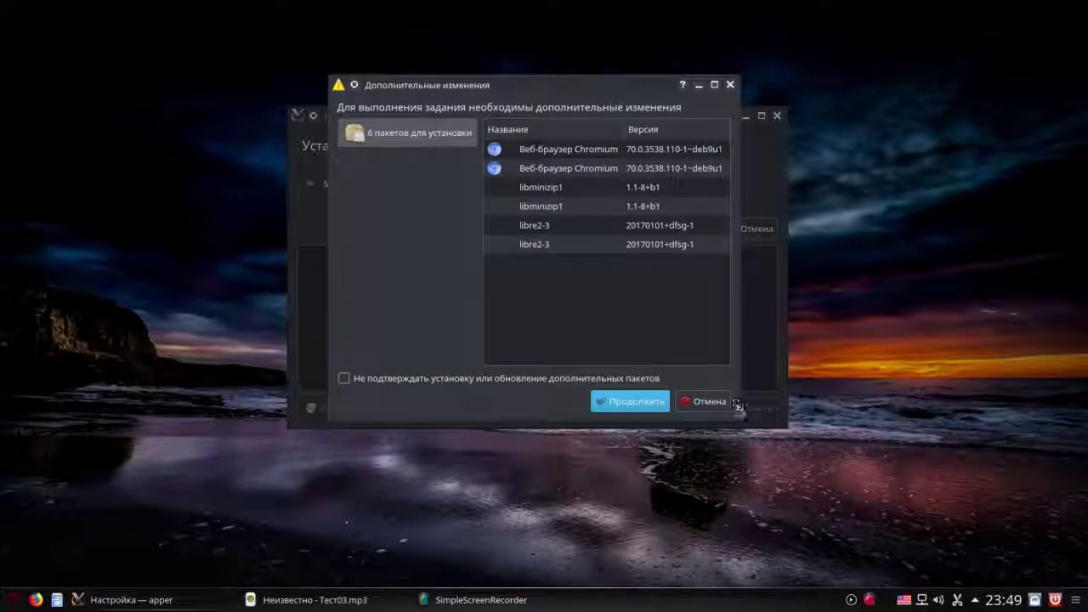
click(633, 405)
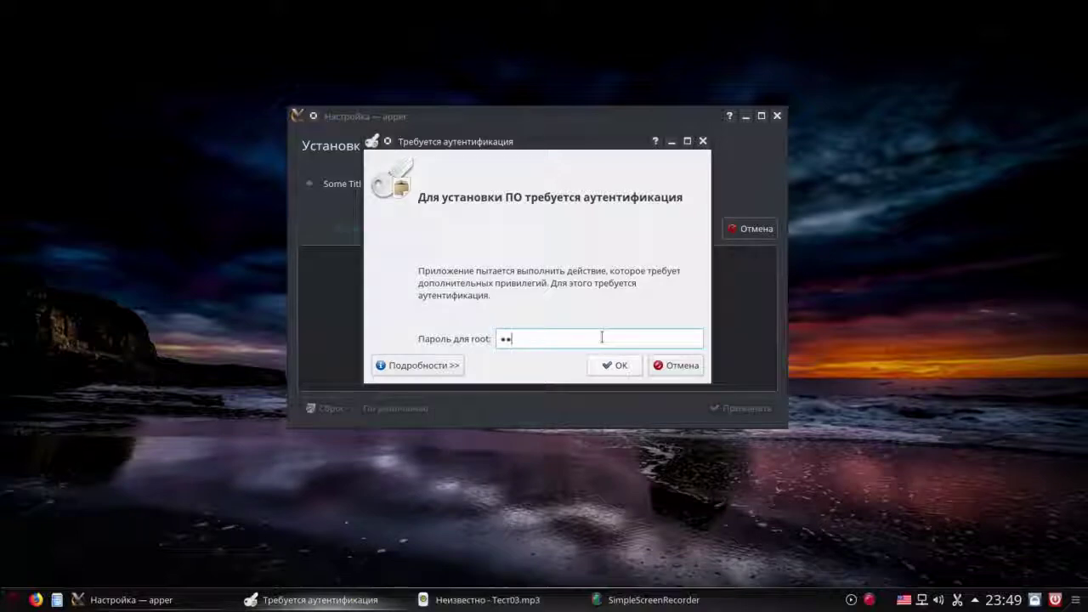
text(•••••••)
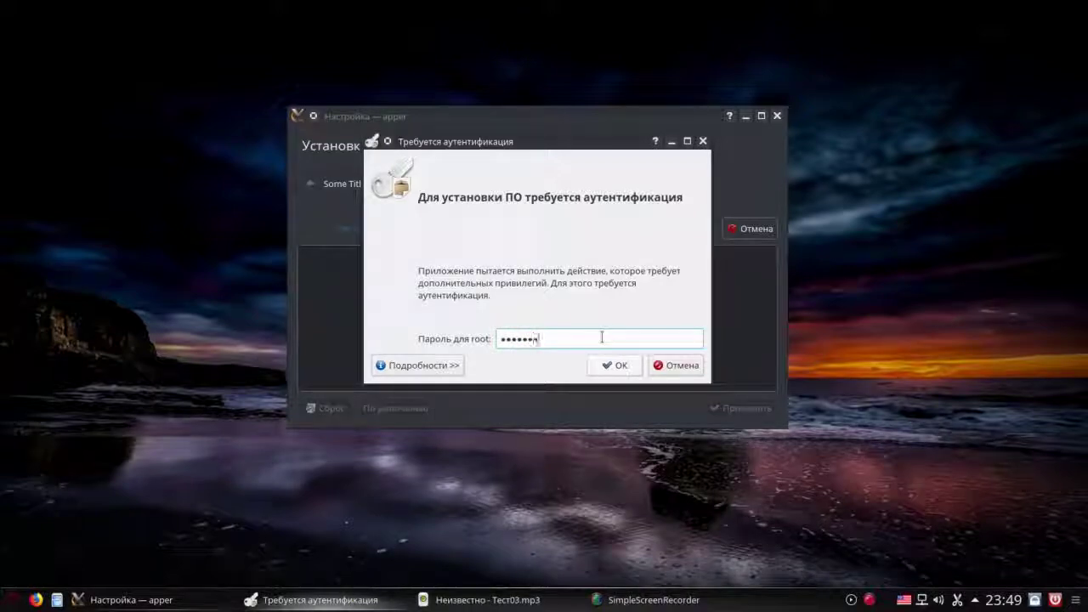
text(•)
key(Return)
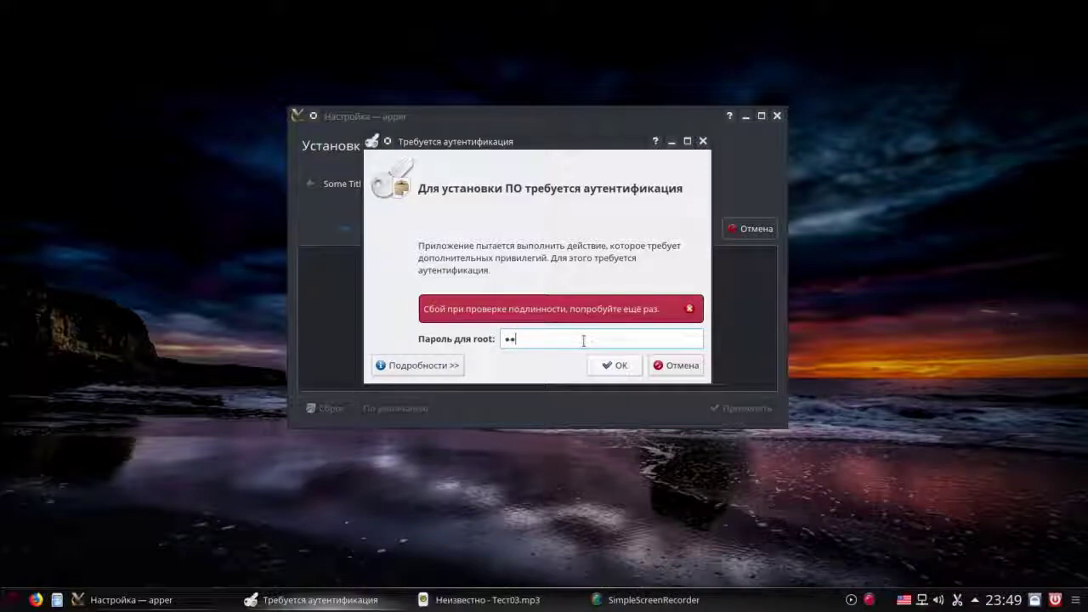
text(••••••)
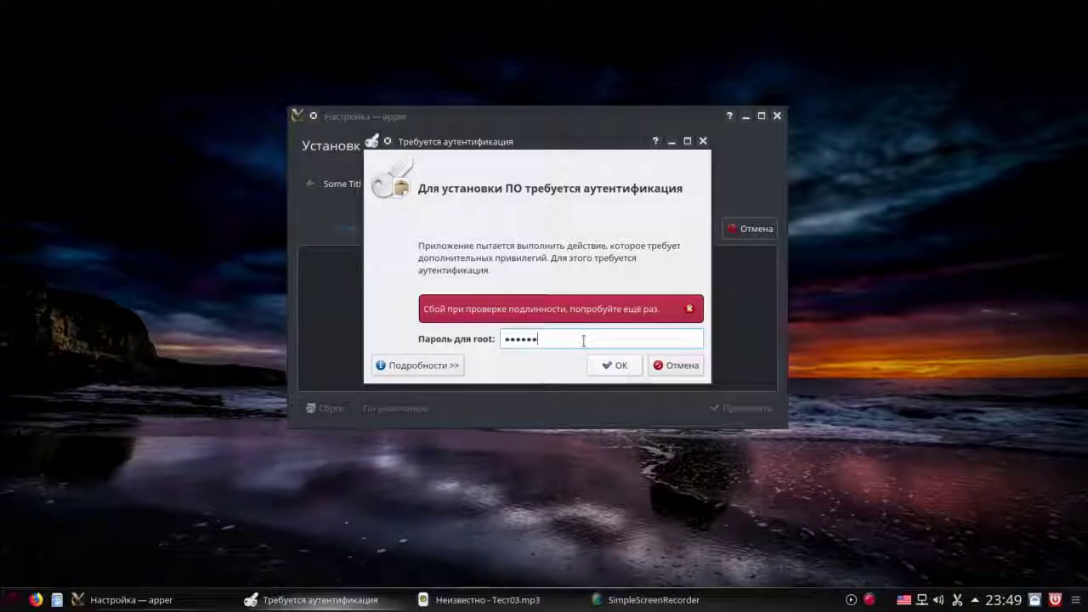
text(•)
key(Return)
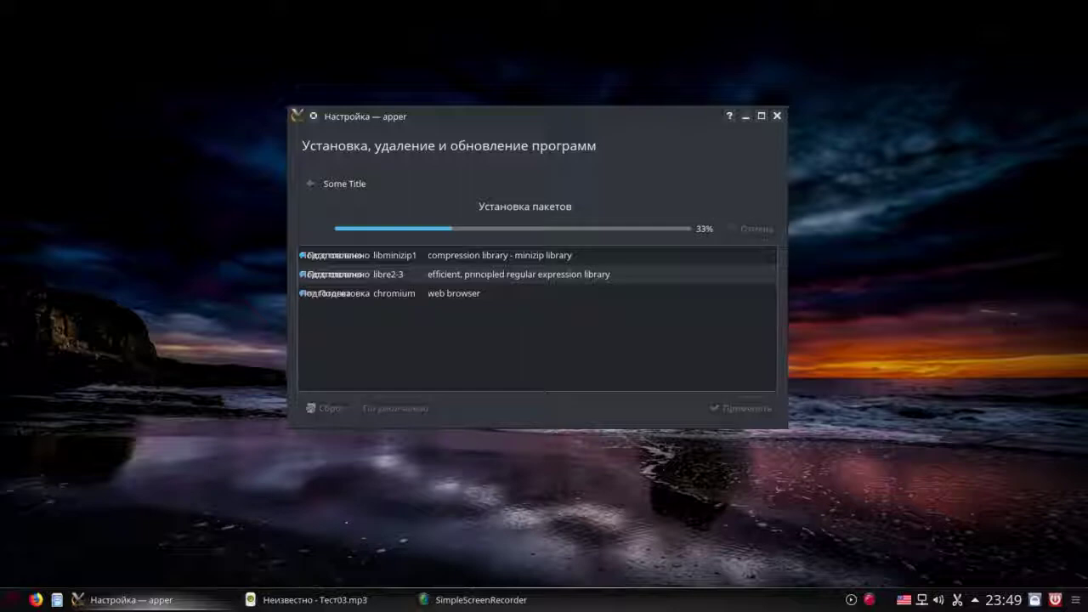
Open the Nautilus file manager from the Система group of applications and browse its Видео, Документы and Рабочий стол folders.
key(super)
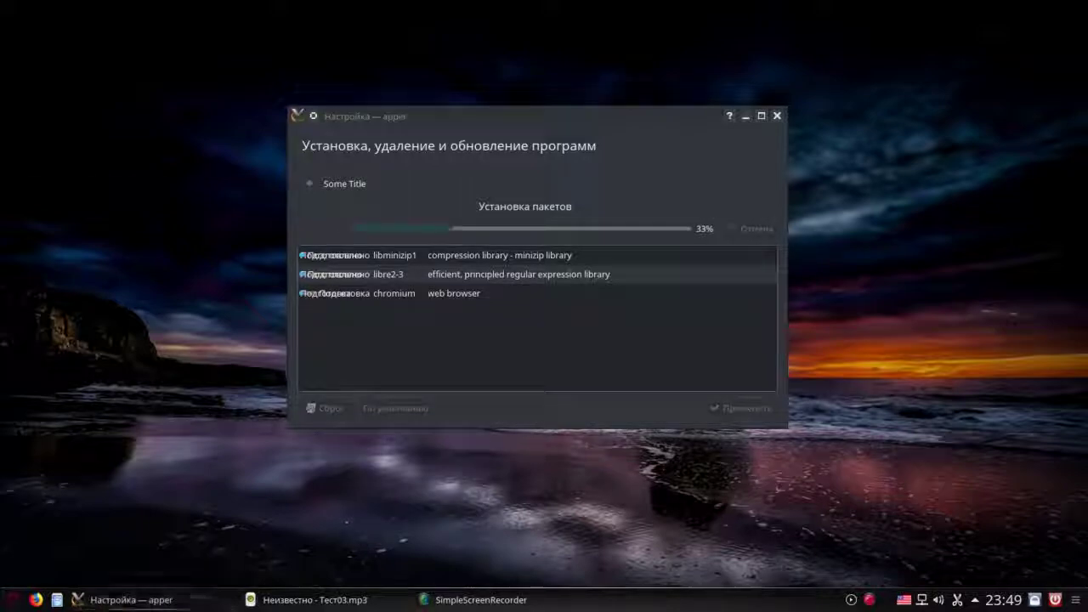
key(Right)
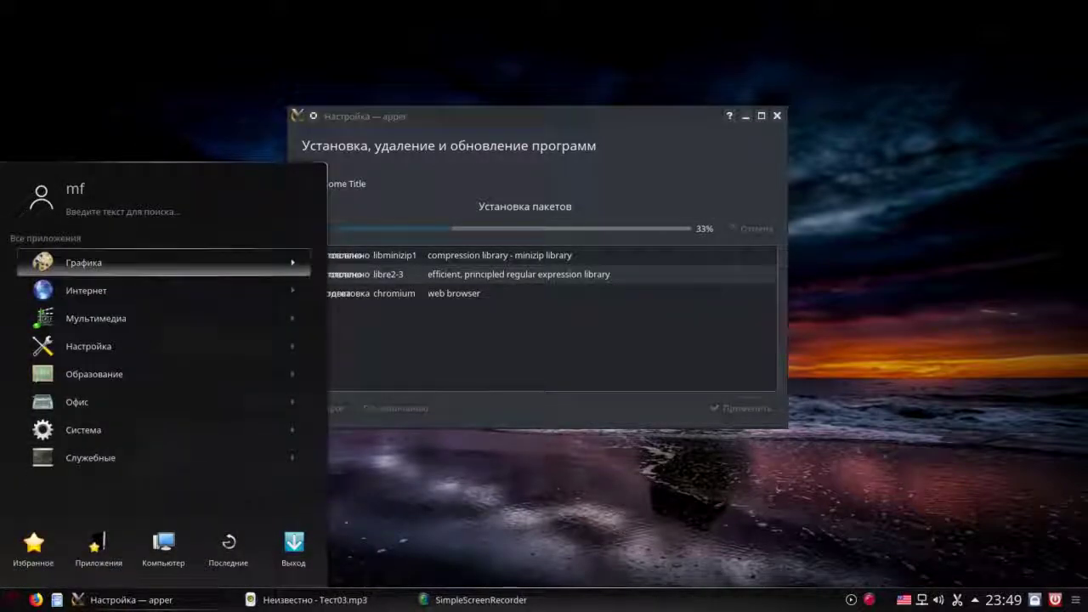
click(162, 429)
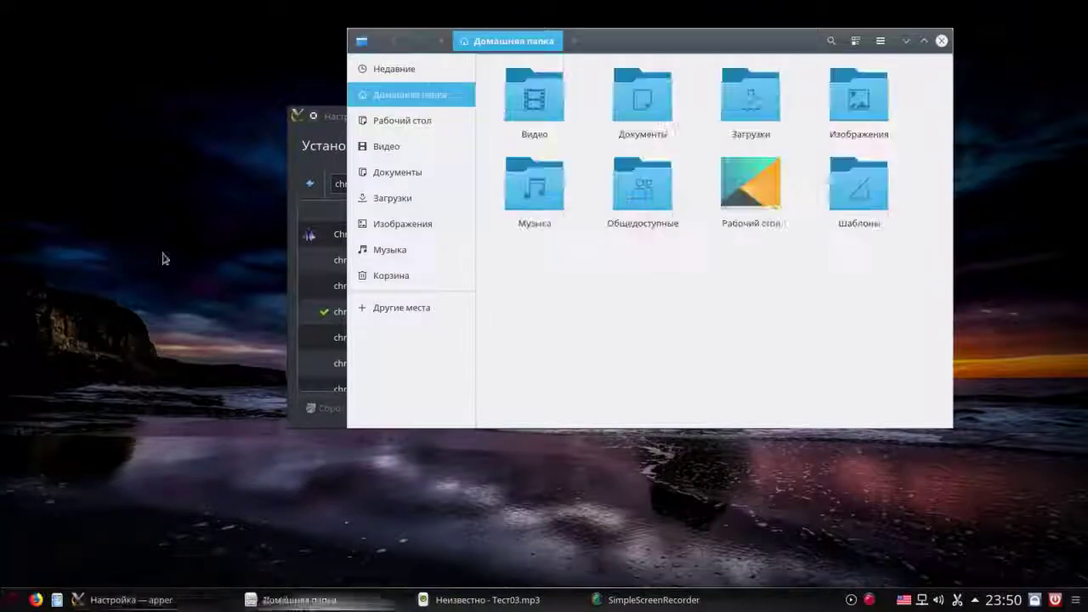
click(389, 148)
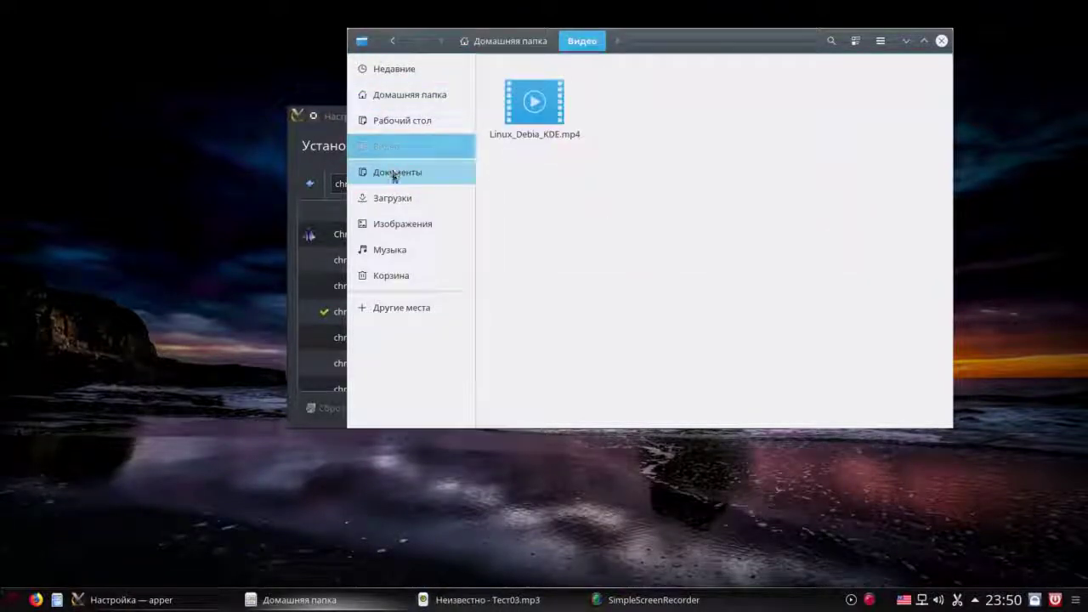
click(395, 173)
click(403, 121)
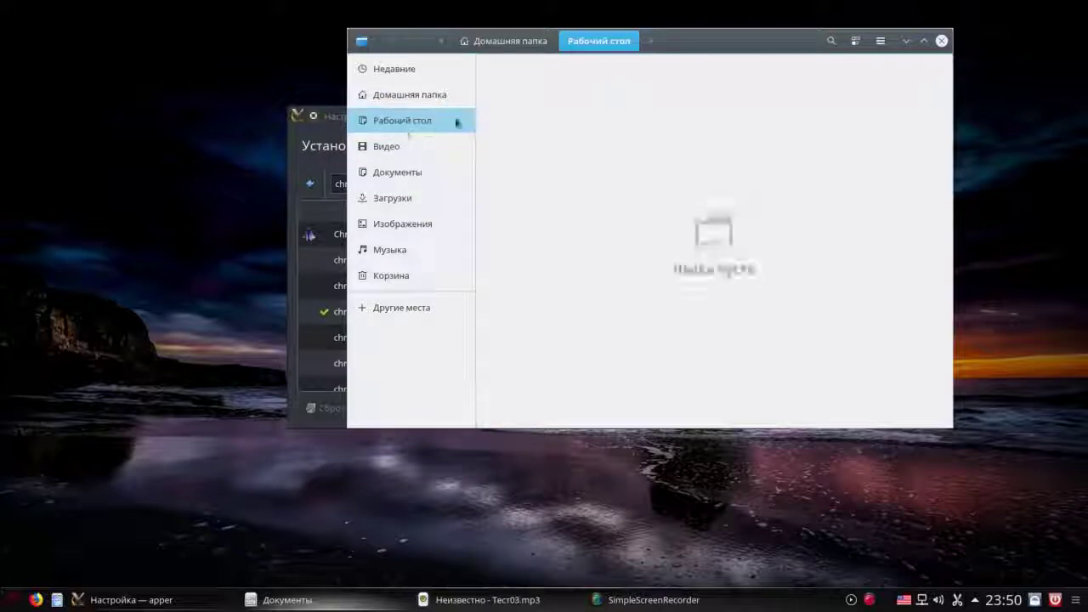
Close the Nautilus and Apper windows.
click(943, 44)
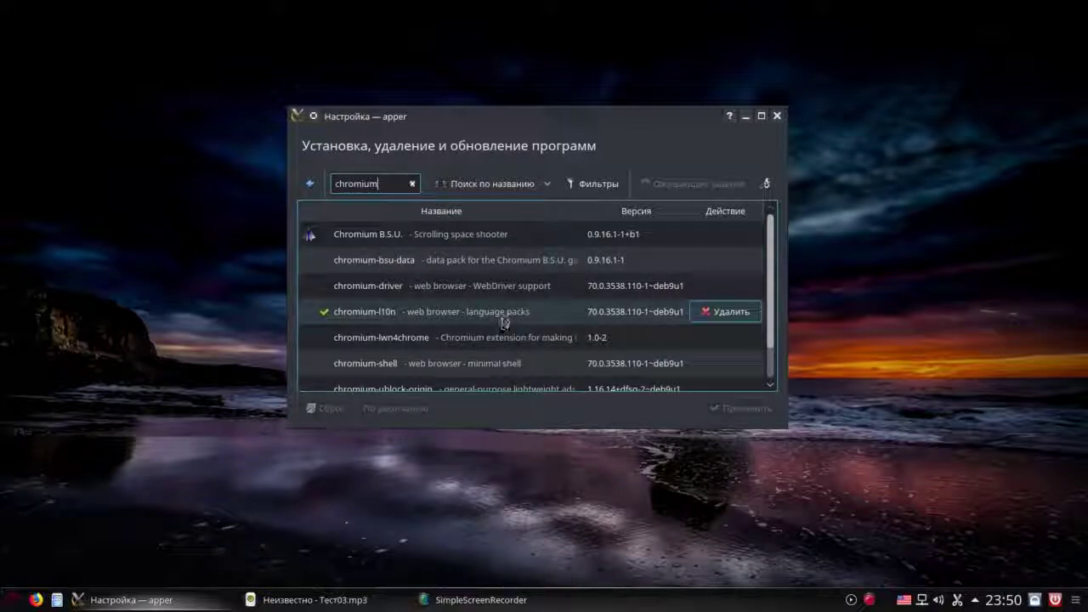
click(776, 116)
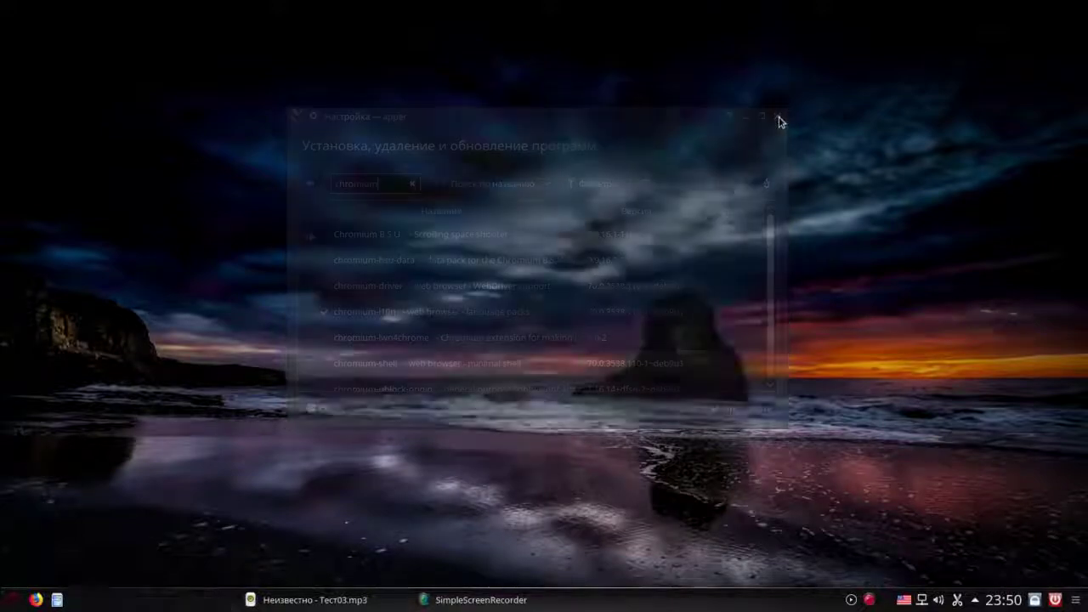
Open the Konsole terminal from the application launcher and move its window to the middle of the desktop.
click(14, 602)
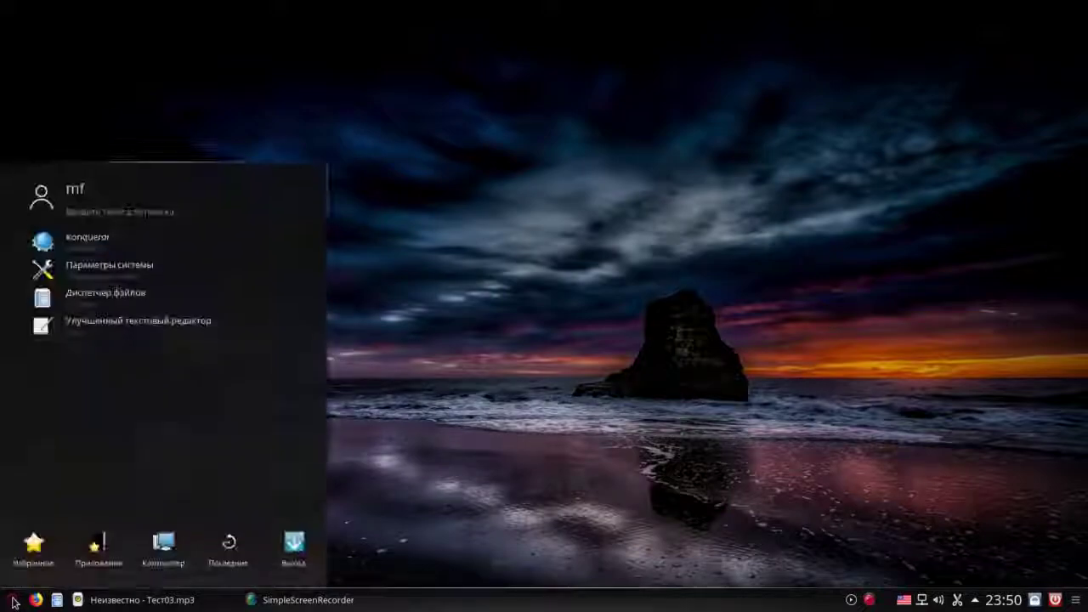
click(217, 535)
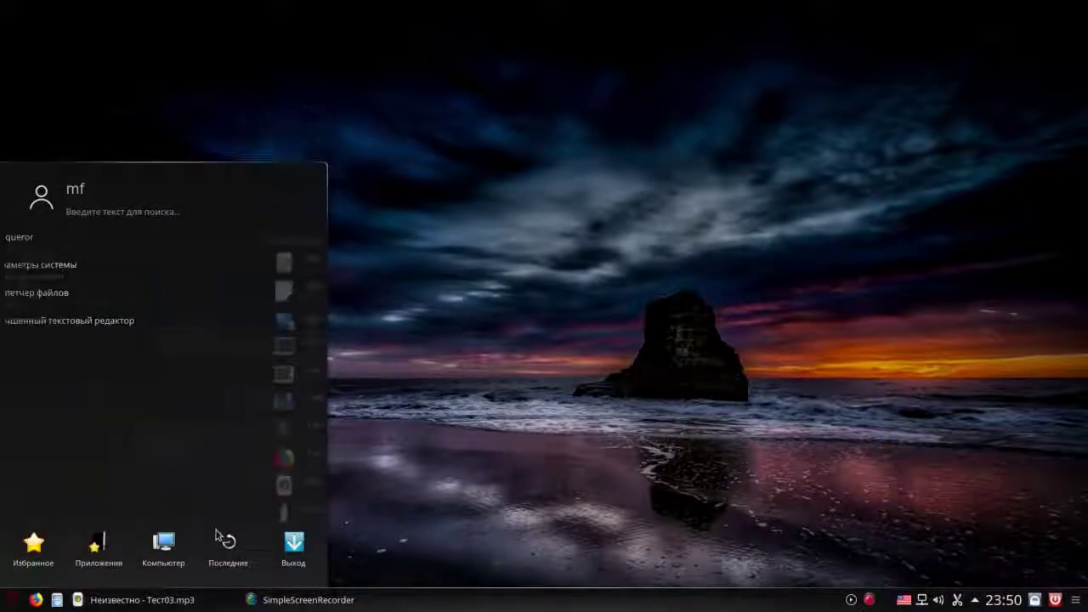
click(99, 548)
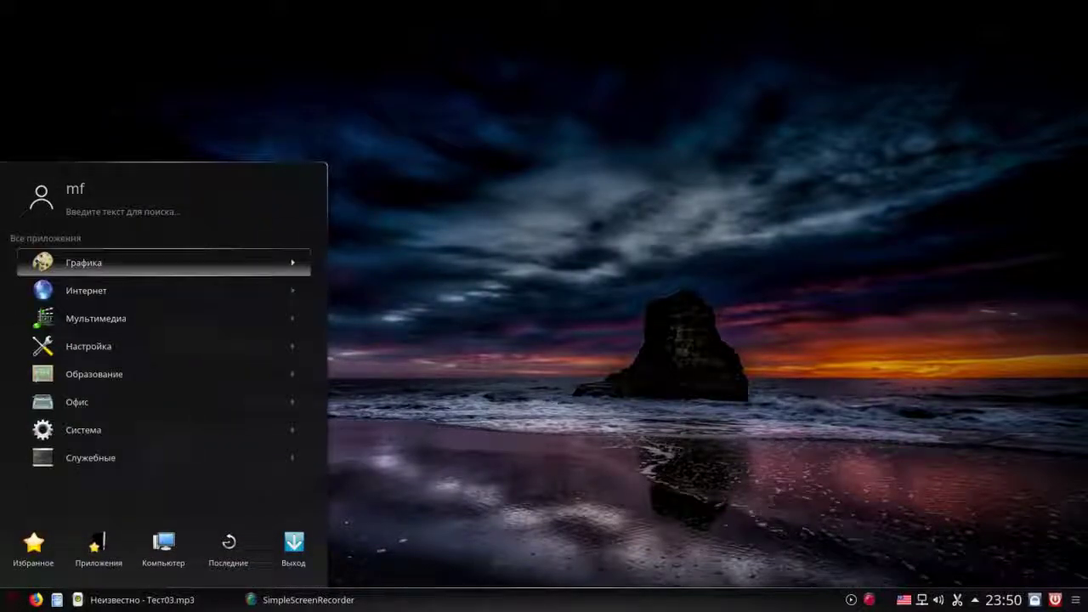
key(Down)
key(Down)
key(Down)
key(Down)
key(Down)
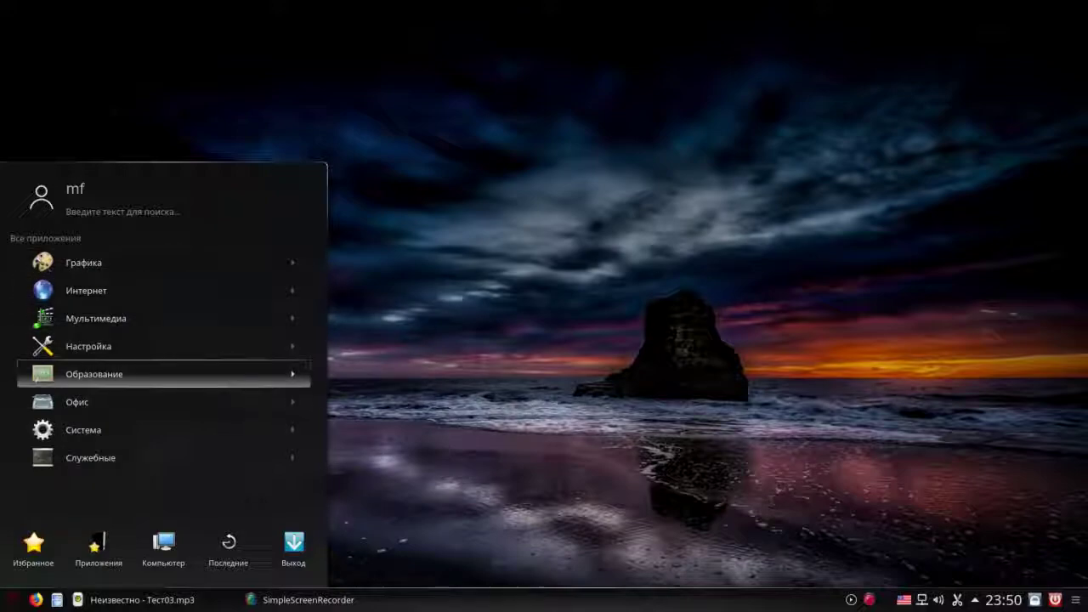
key(Down)
key(Return)
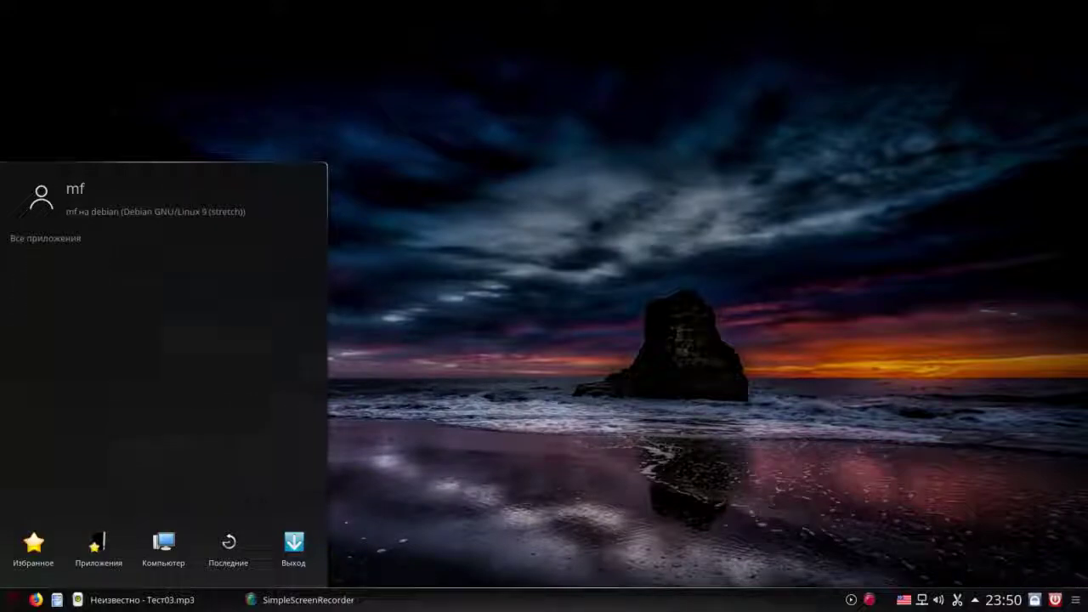
click(96, 456)
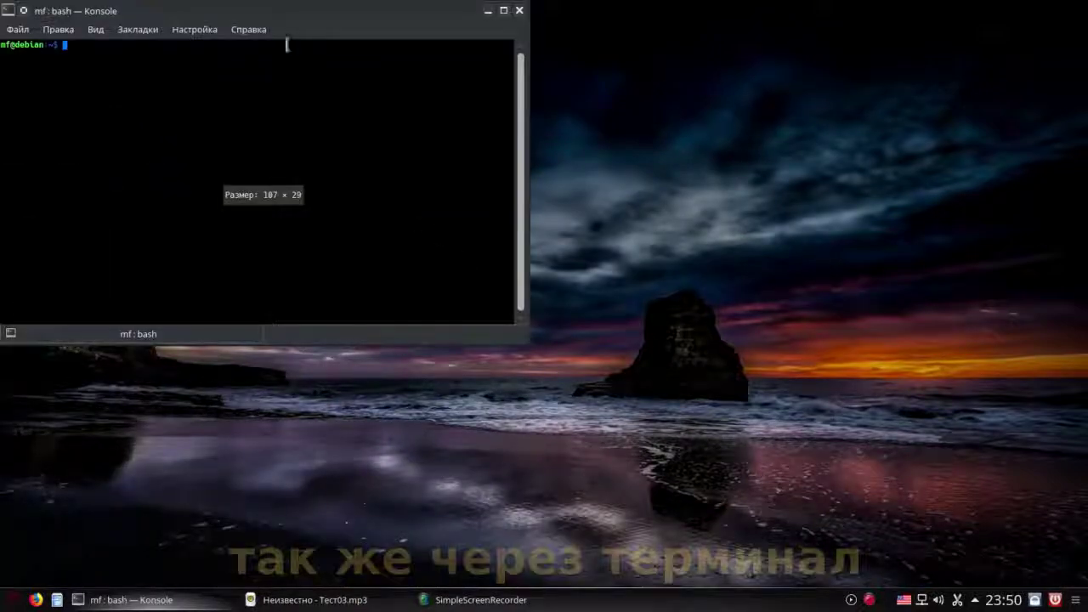
drag(165, 20, 417, 137)
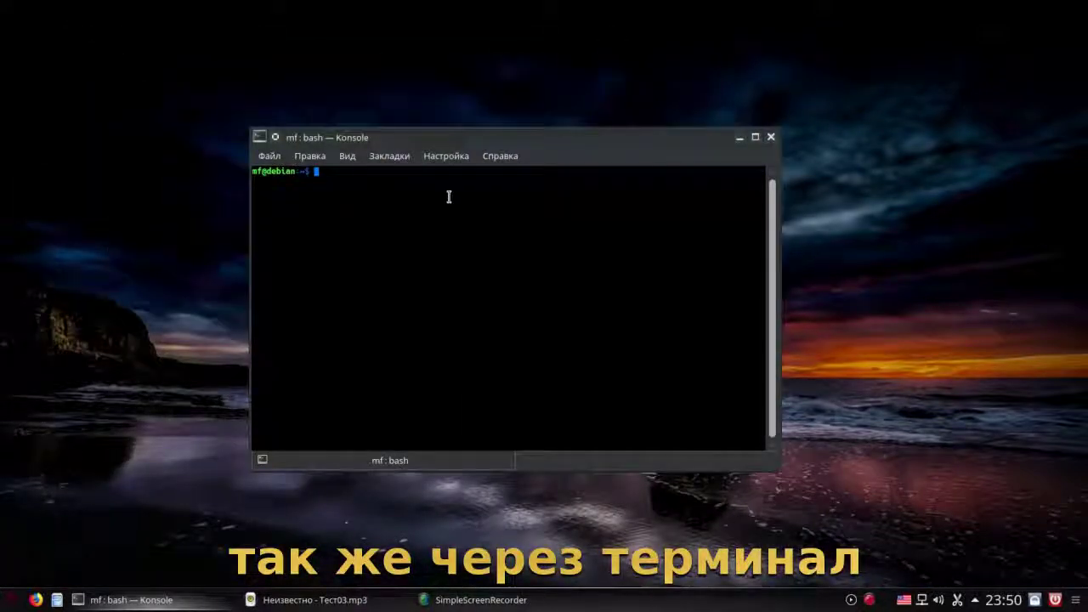
Switch to the root account with su - and the root password, and run apt install sudo.
text(su -)
key(Return)
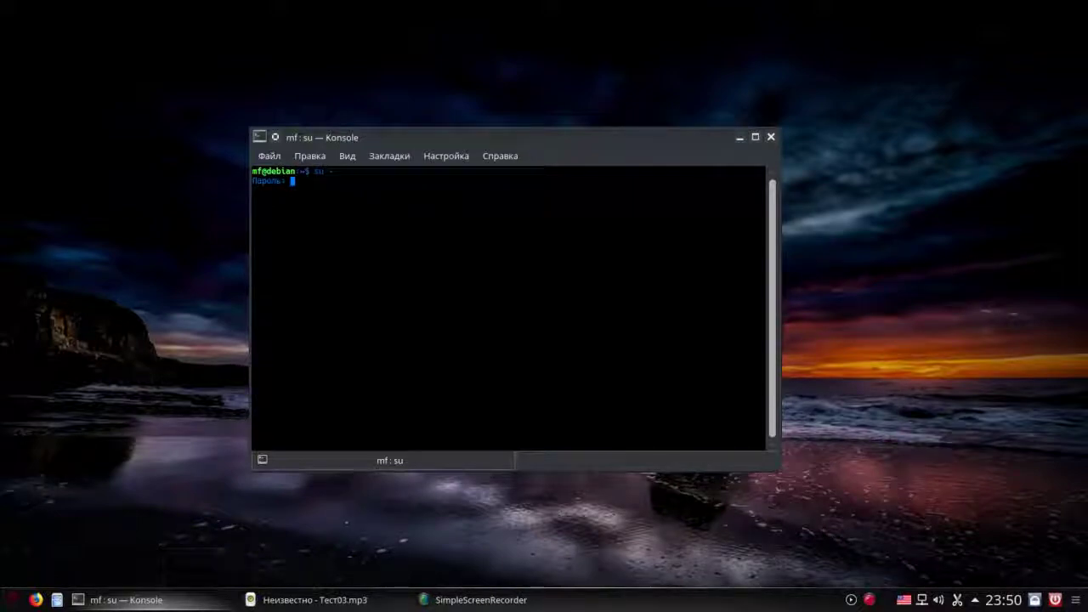
key(Return)
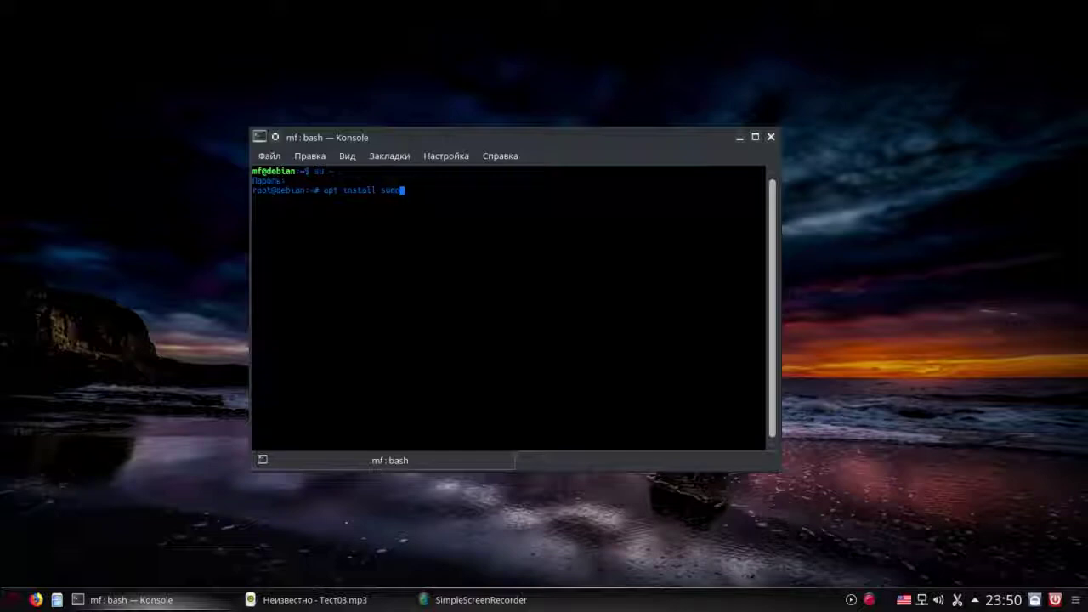
key(Return)
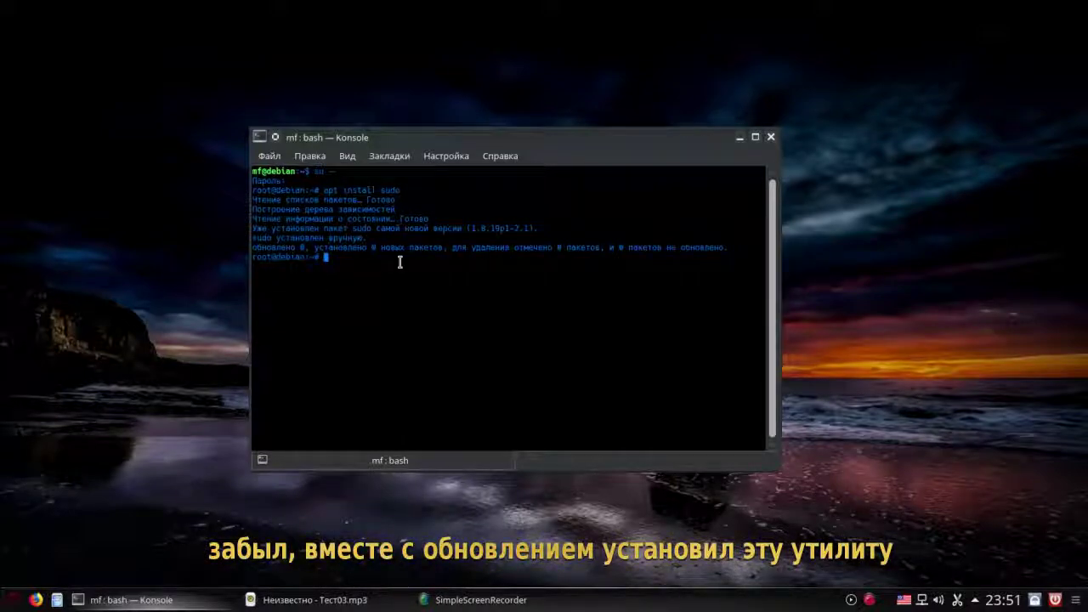
Exit the root session and the user shell with exit to close the terminal.
text(exit)
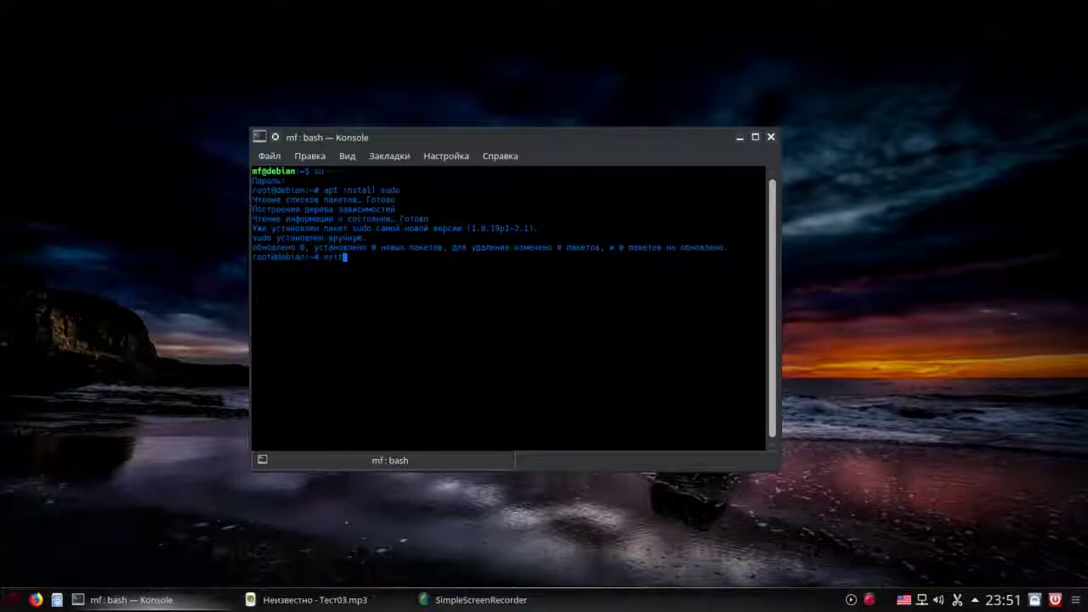
key(Return)
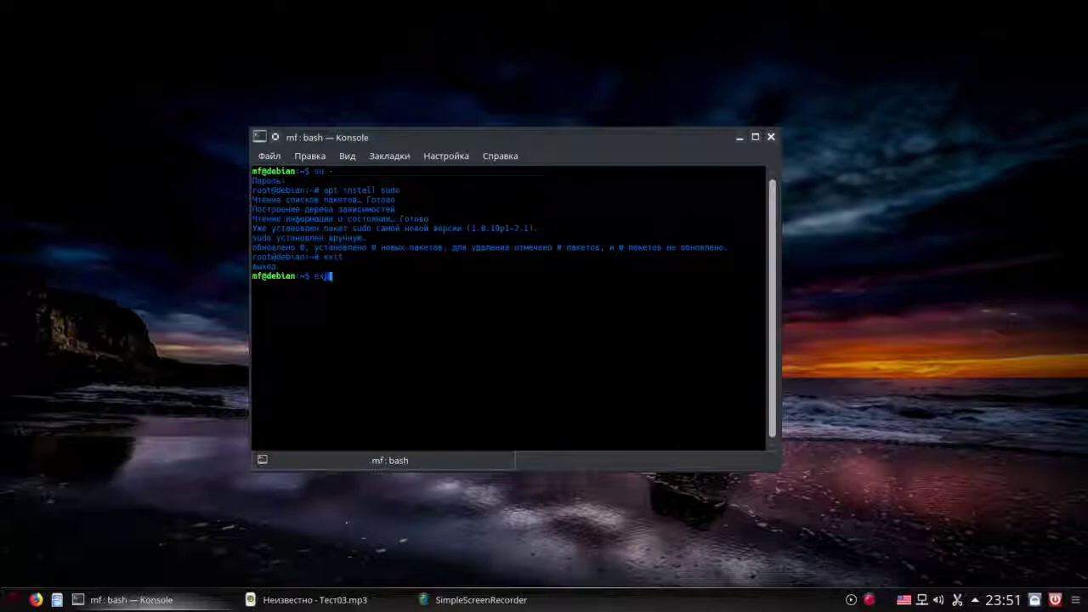
text(exit)
key(Return)
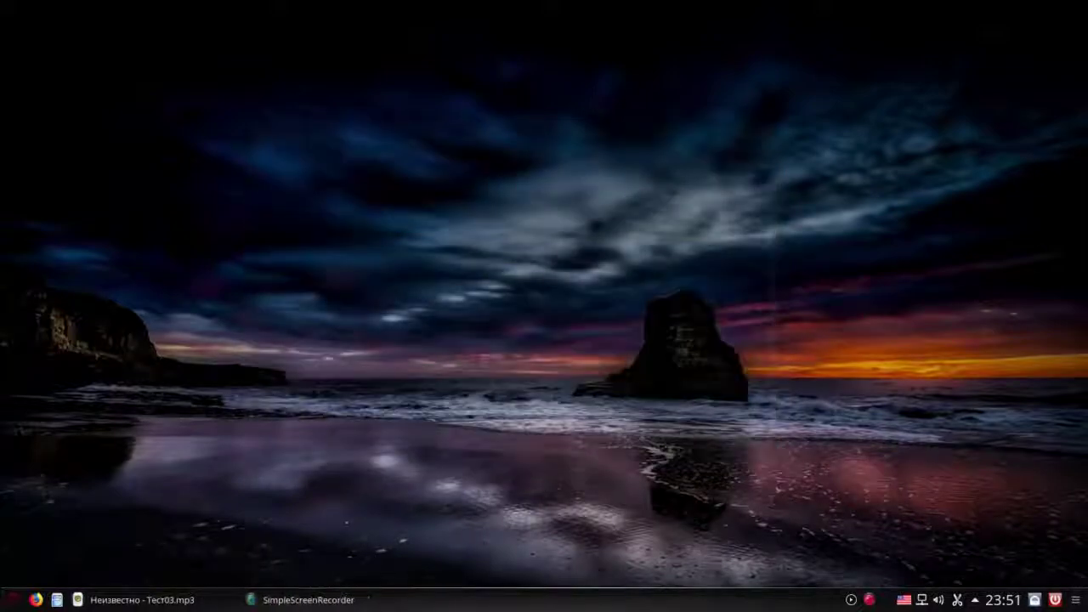